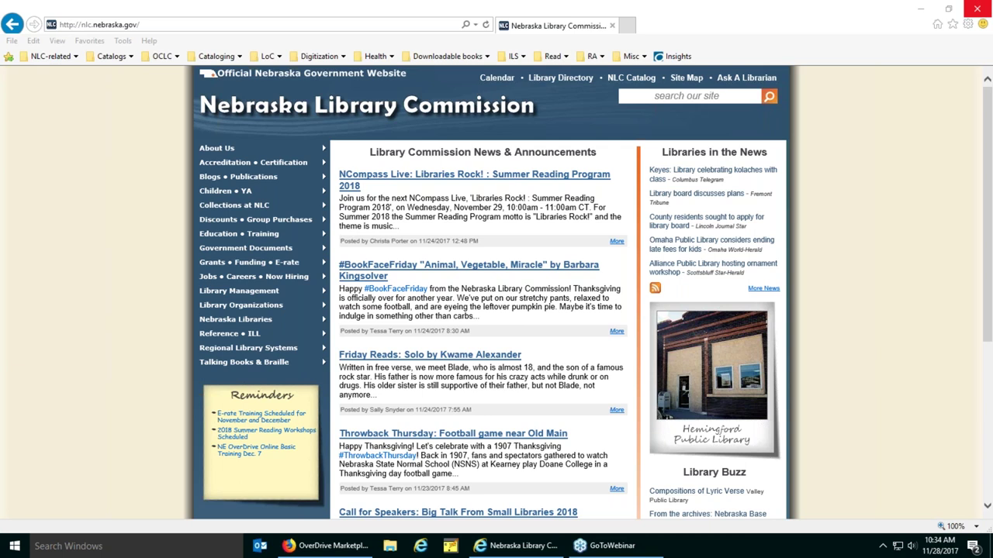
# Go to the OverDrive Marketplace site at marketplace.overdrive.com
pyautogui.click(228, 24)
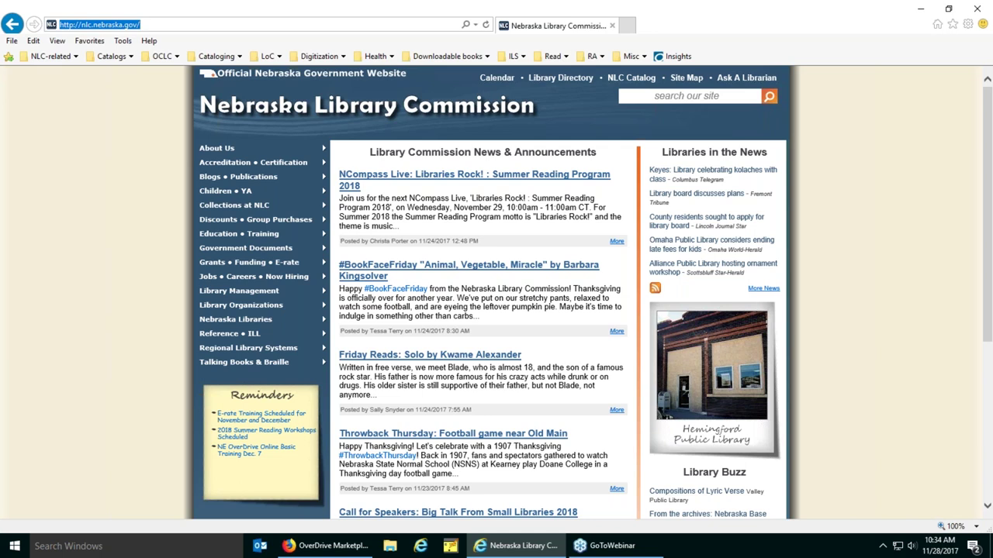
pyautogui.write('marketplace.overdrive.com/')
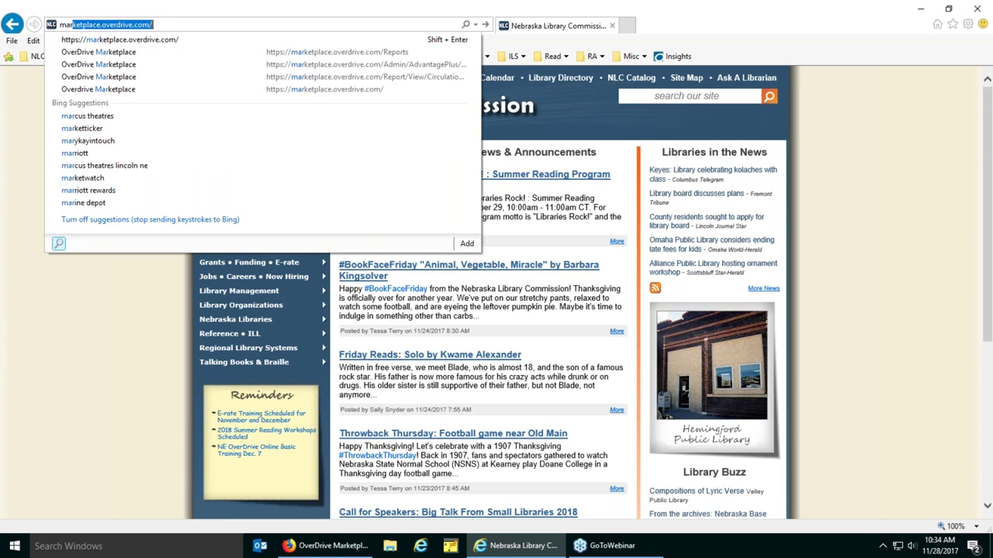
pyautogui.press('Return')
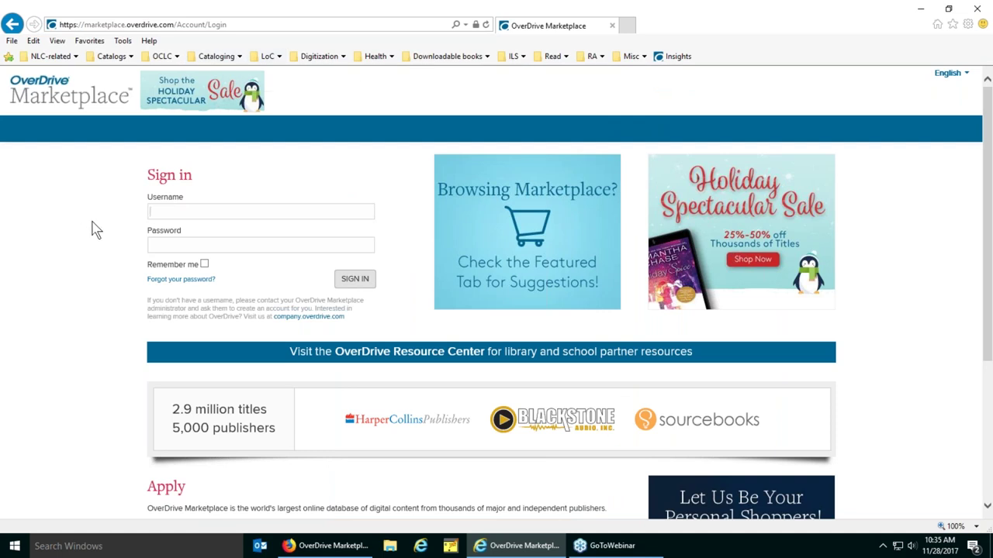
# Sign in to OverDrive Marketplace with the Advantage account's username and password
pyautogui.write('ne')
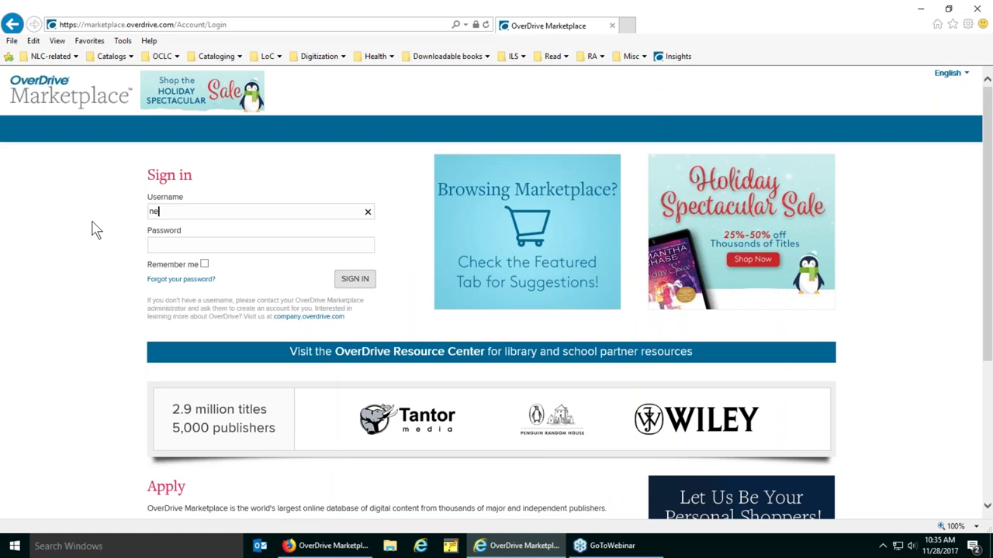
pyautogui.write('braska.adv.')
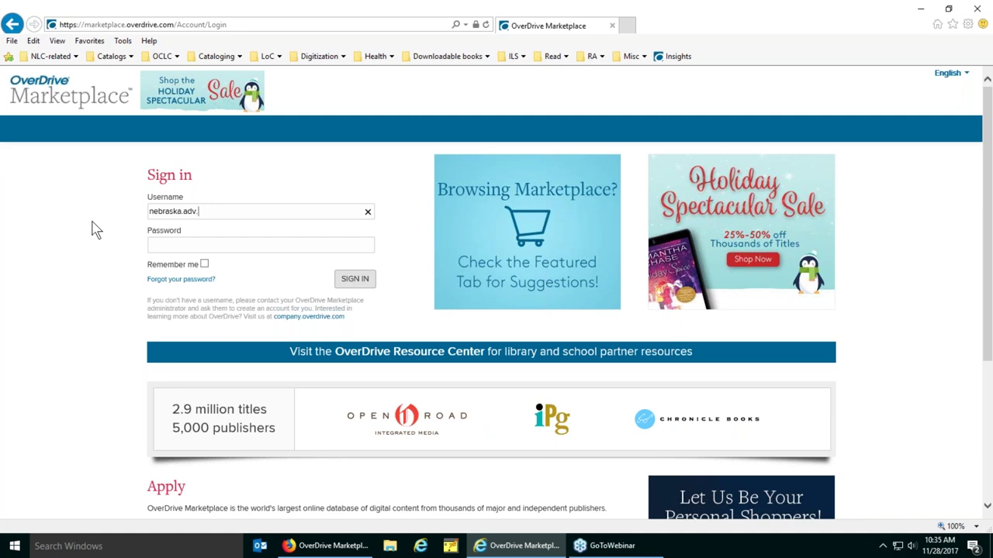
pyautogui.write('crete')
pyautogui.press('Tab')
pyautogui.write('****')
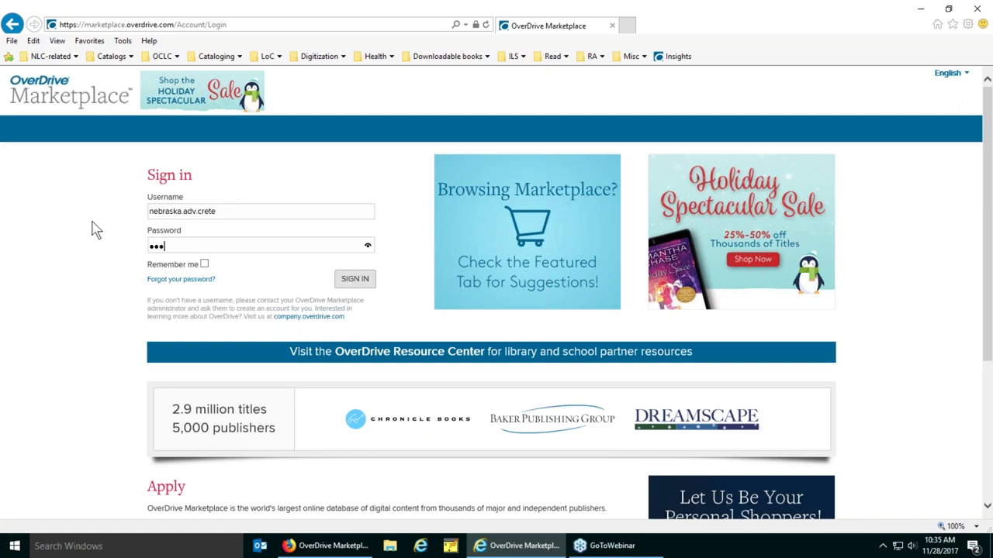
pyautogui.write('*****')
pyautogui.press('Return')
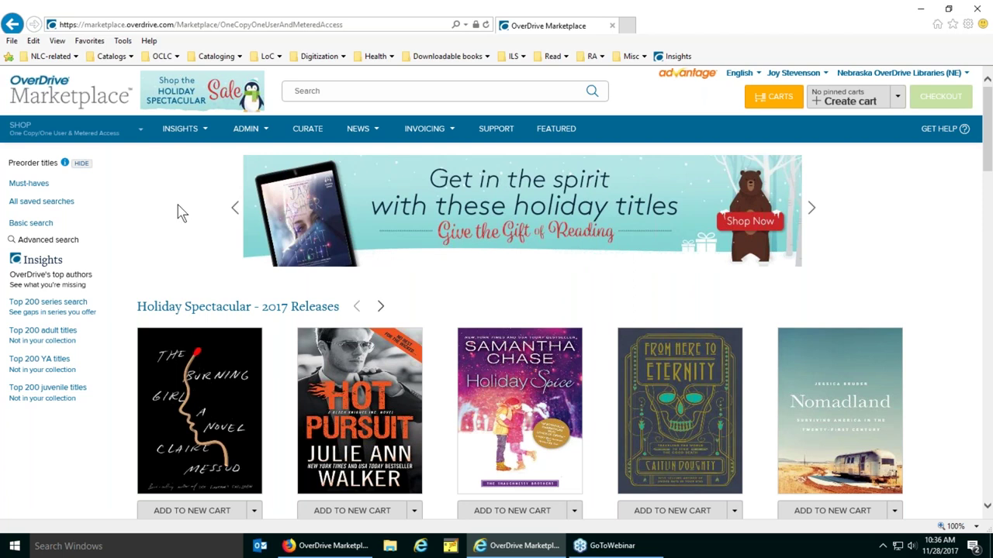
# Switch to the Firefox window and sign in to OverDrive Marketplace with the training account's username and password
pyautogui.click(339, 550)
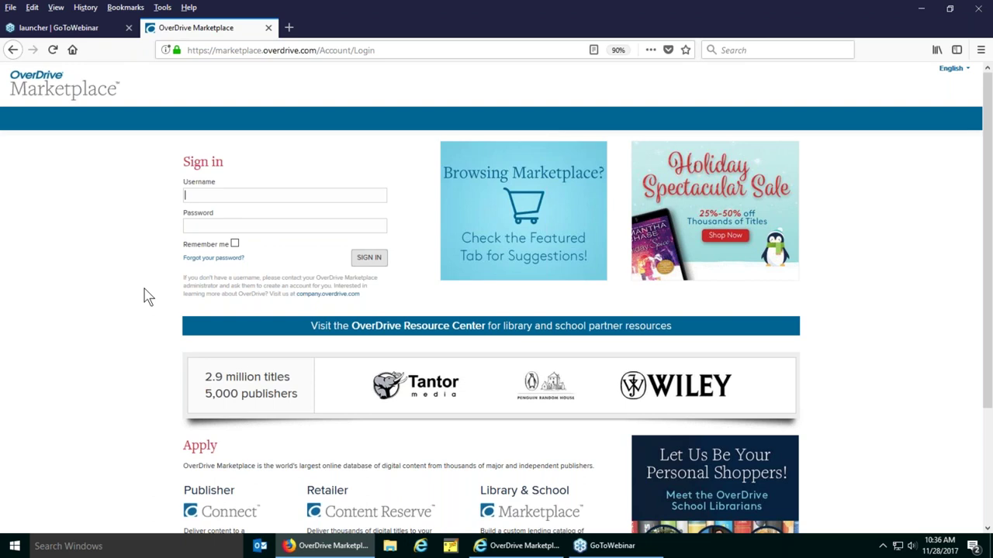
pyautogui.write('nebr')
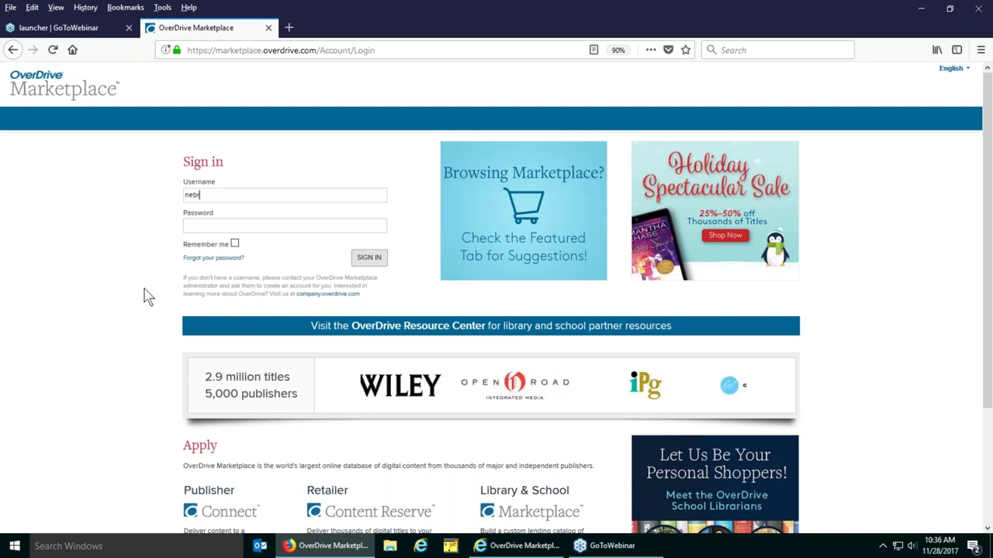
pyautogui.write('aska.li')
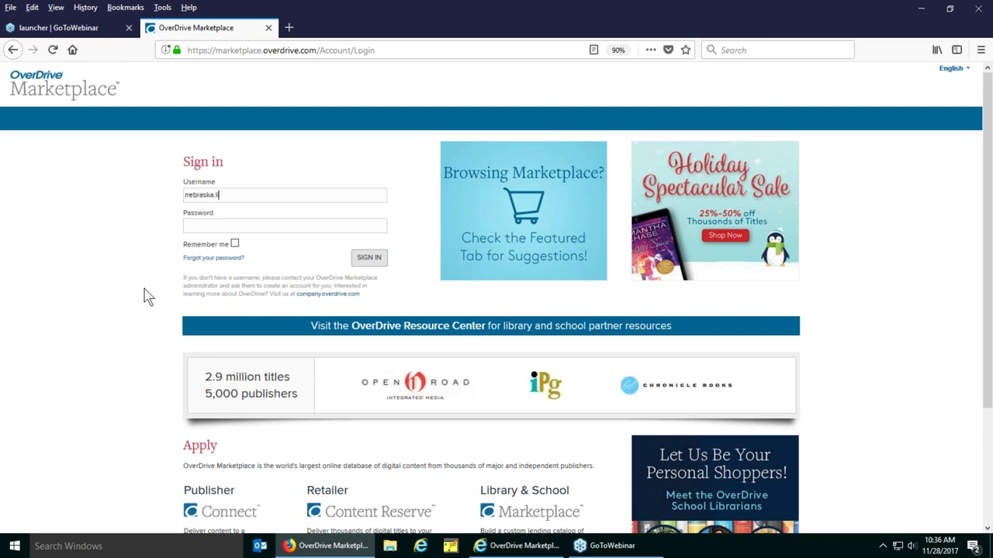
pyautogui.write('b.ntraining')
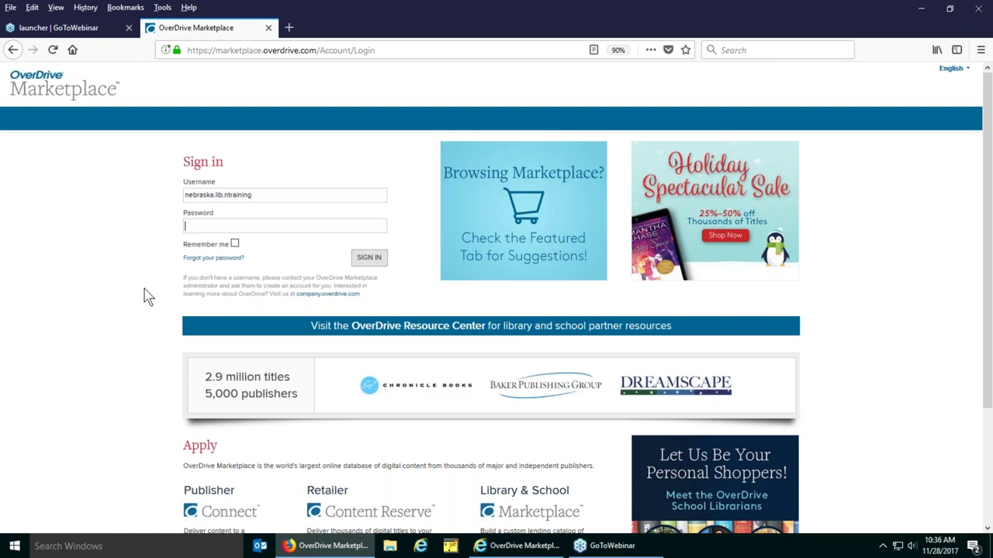
pyautogui.write('••••••••')
pyautogui.press('Return')
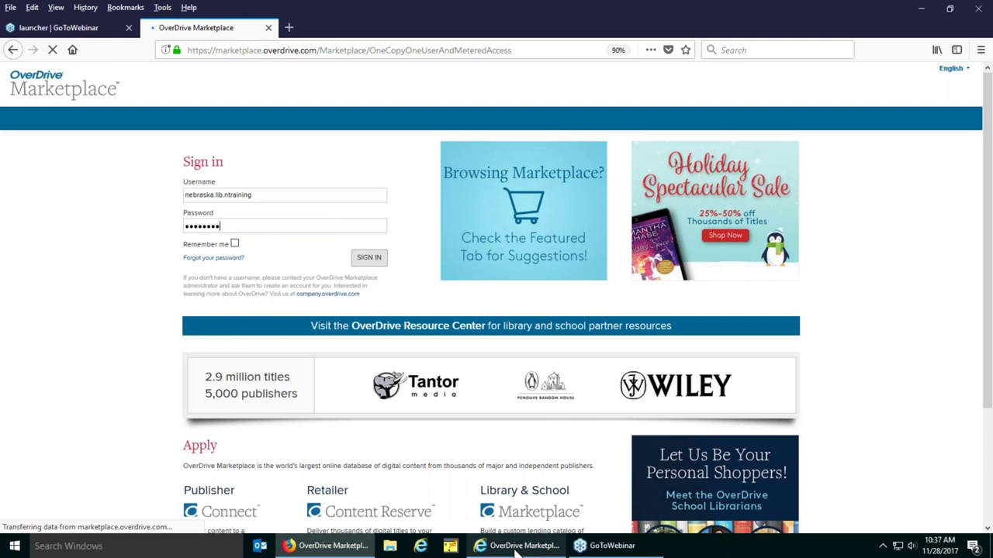
# Return to the Internet Explorer window and open the Title Status & Usage report from Insights
pyautogui.moveTo(515, 550)
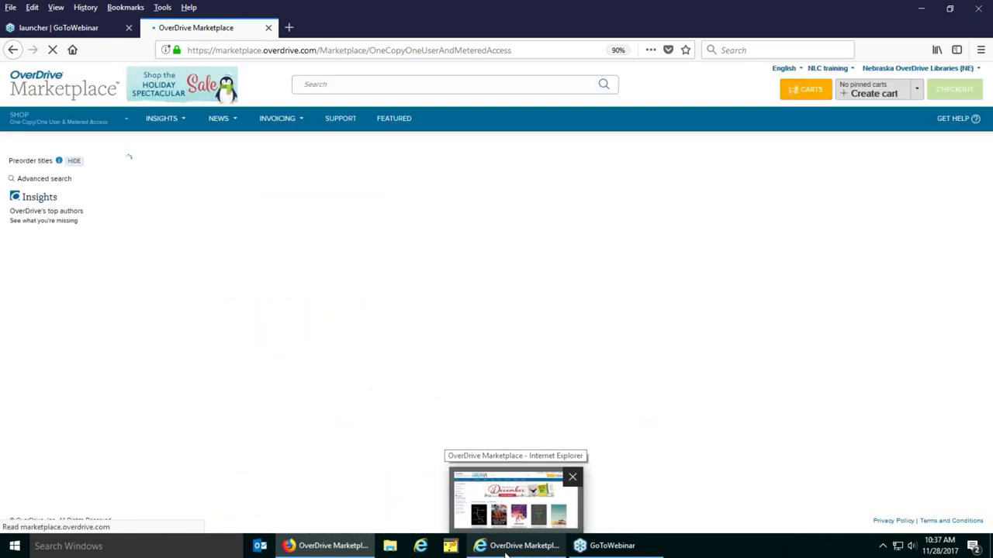
pyautogui.click(506, 553)
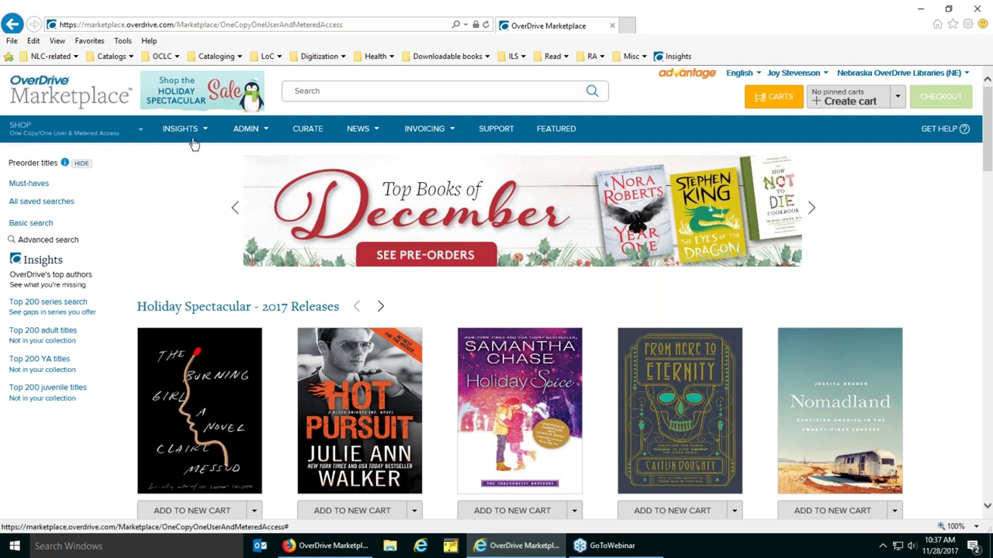
pyautogui.moveTo(194, 129)
pyautogui.click(169, 165)
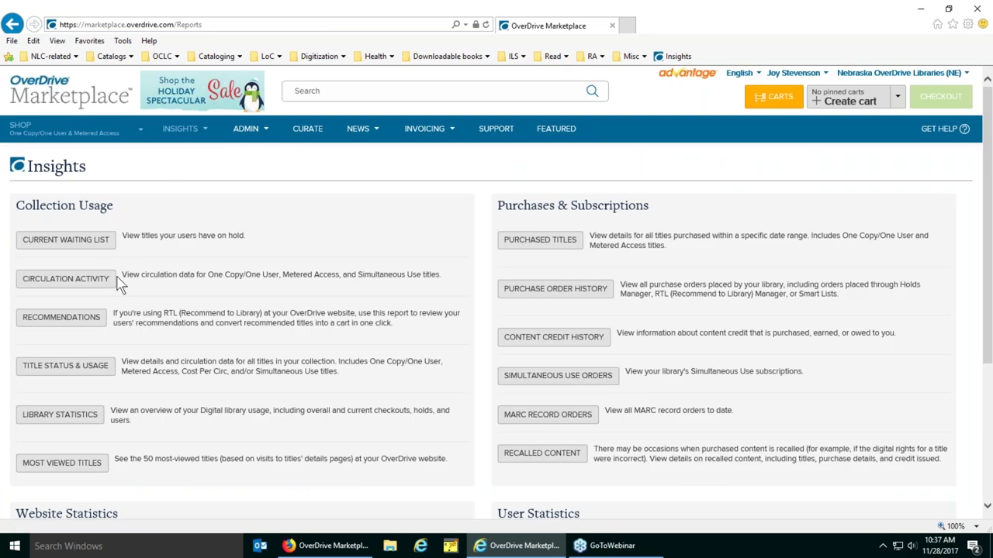
pyautogui.click(62, 370)
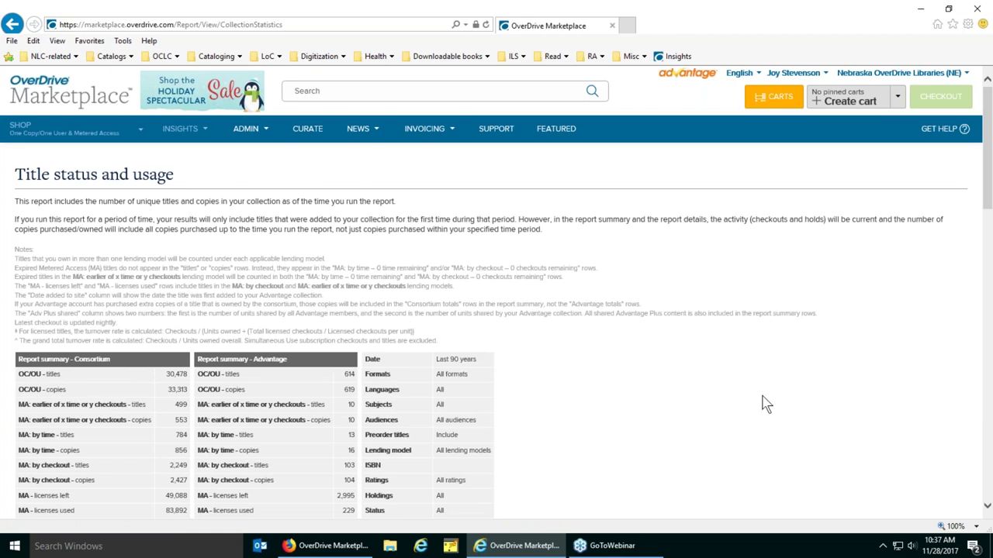
# Rerun the Title status and usage report for the eBook format, limited to Advantage titles only
pyautogui.scroll(-1, 766, 404)
pyautogui.scroll(-3, 767, 403)
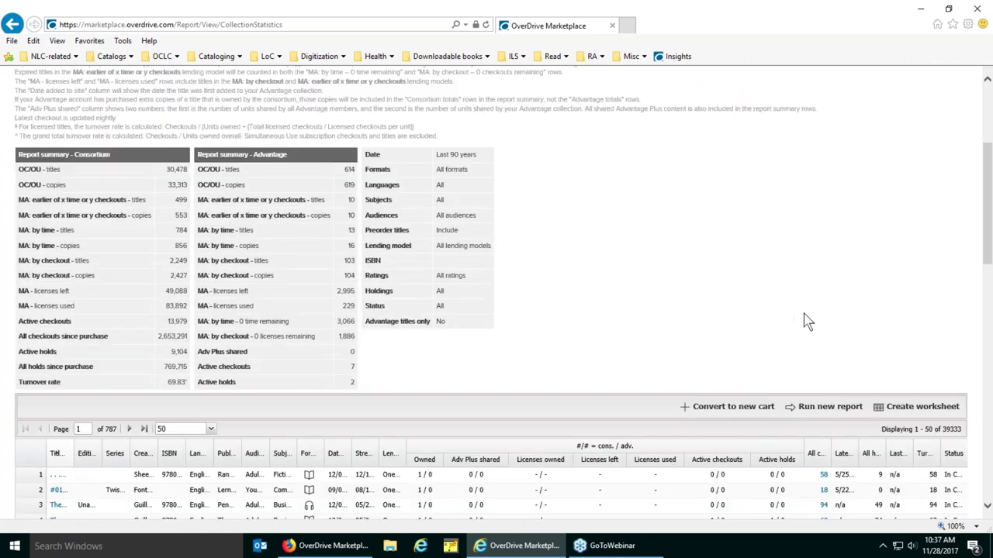
pyautogui.scroll(-2, 806, 322)
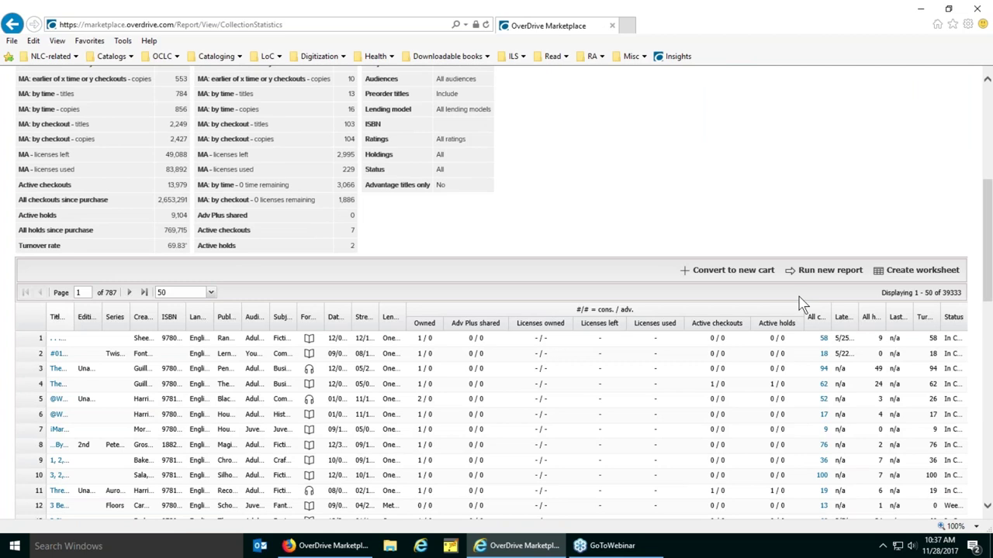
pyautogui.scroll(1, 802, 303)
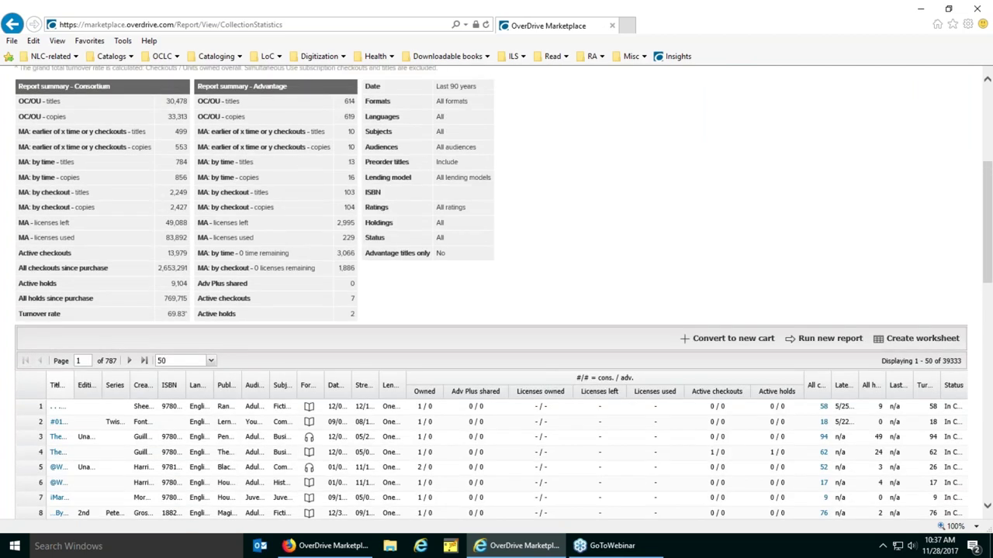
pyautogui.scroll(4, 496, 295)
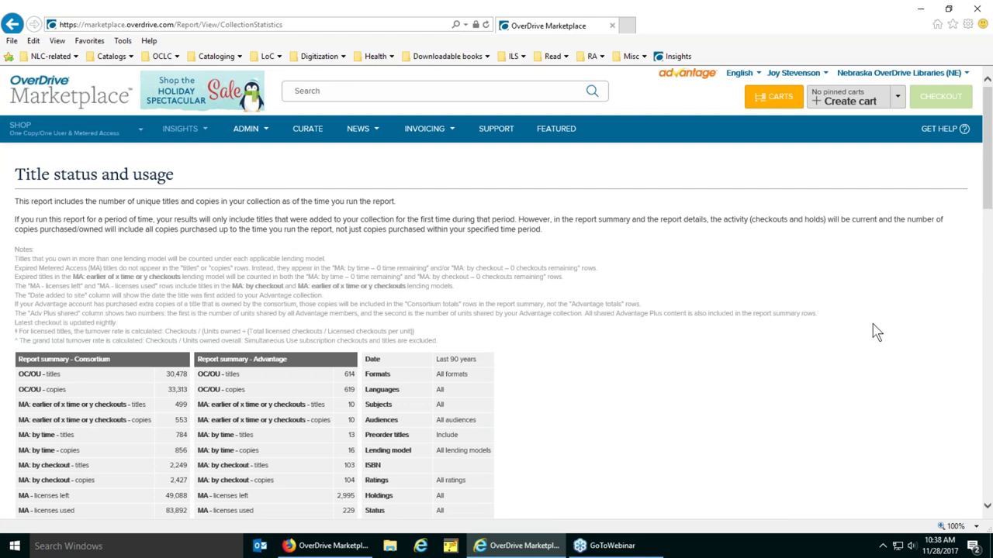
pyautogui.scroll(-3, 871, 335)
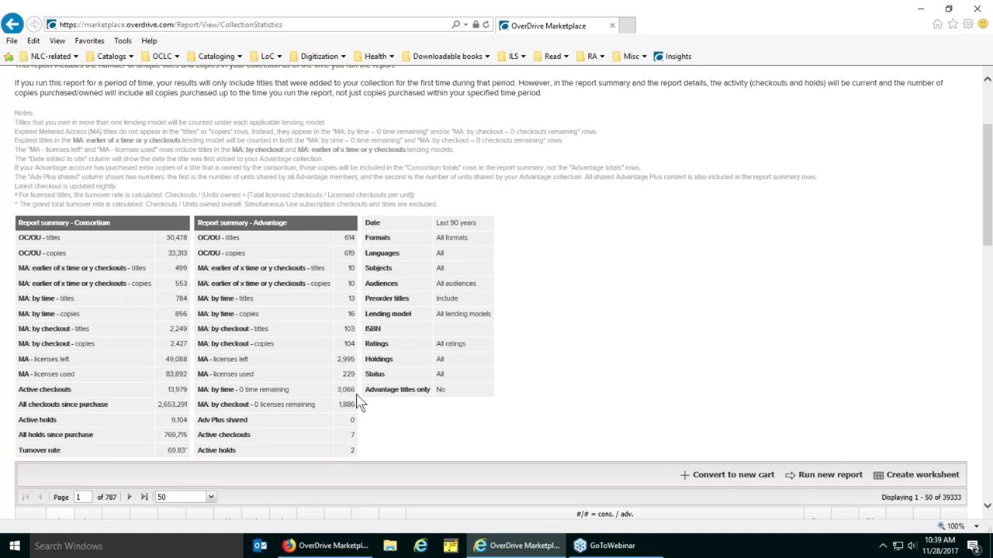
pyautogui.click(825, 479)
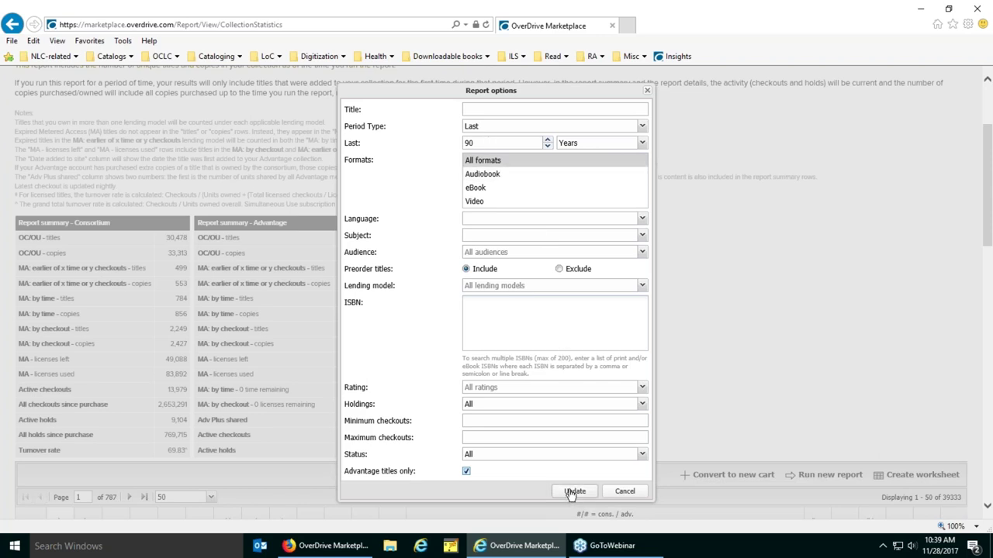
pyautogui.click(487, 188)
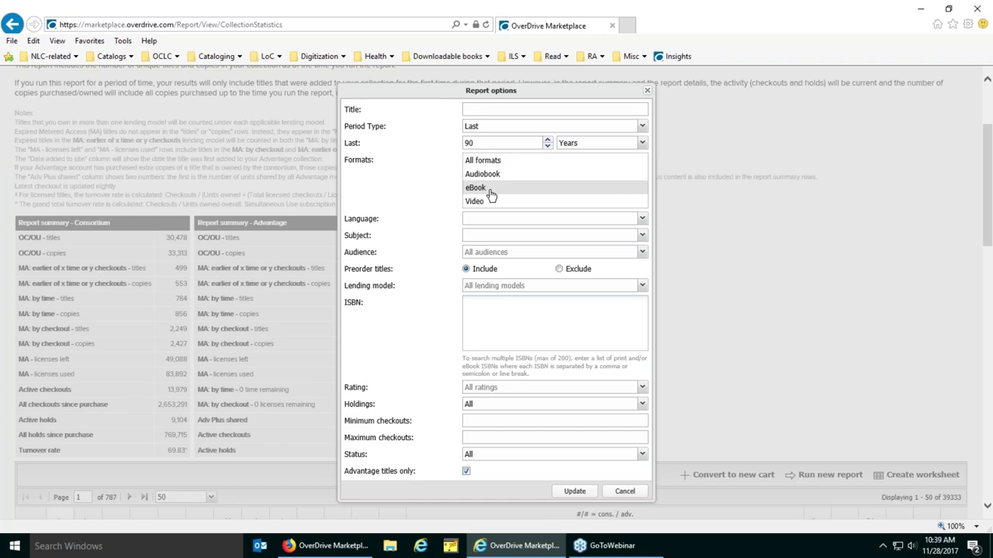
pyautogui.click(575, 492)
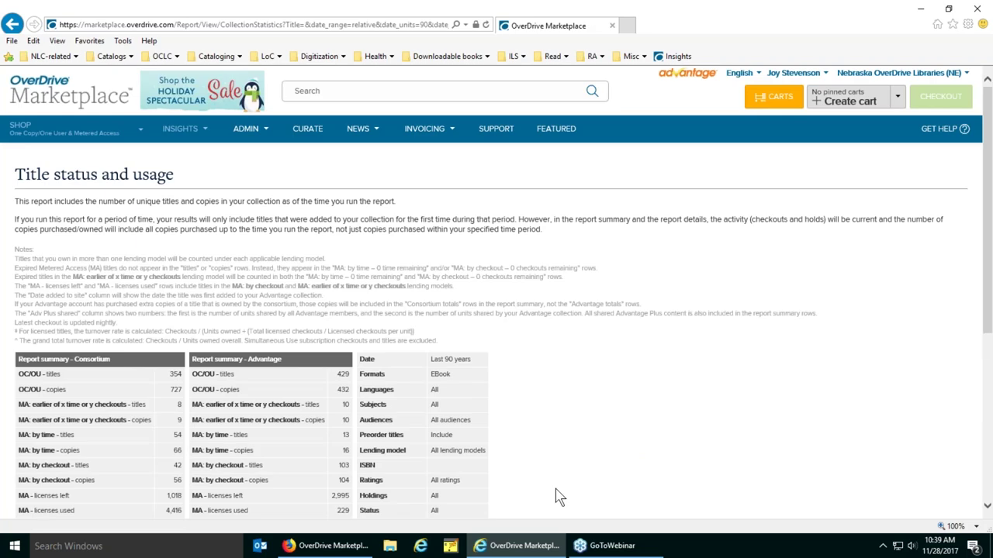
# Examine the filtered report's consortium and Advantage summaries and the title list's ownership, Adv Plus shared, license, checkout and hold columns
pyautogui.scroll(-7, 629, 404)
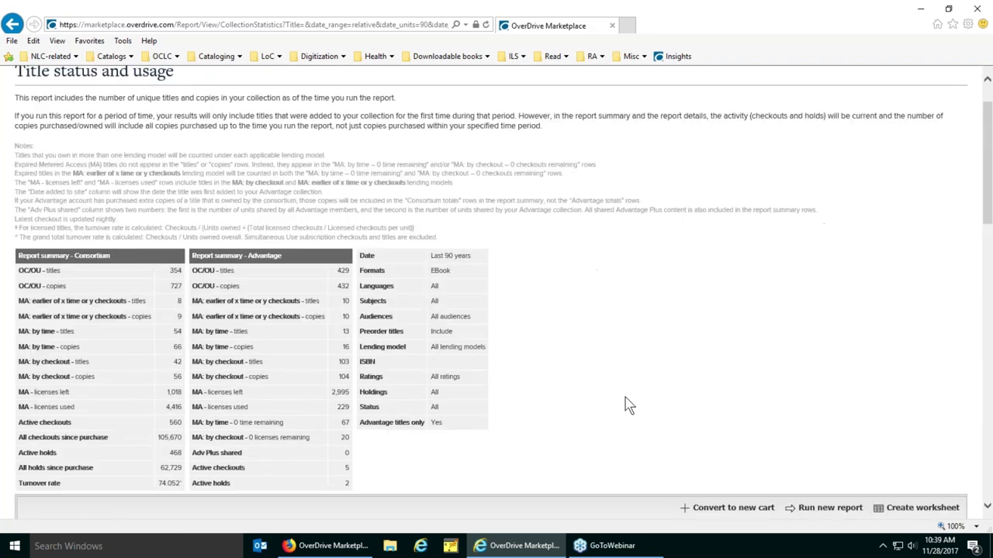
pyautogui.scroll(5, 628, 405)
pyautogui.scroll(-2, 628, 405)
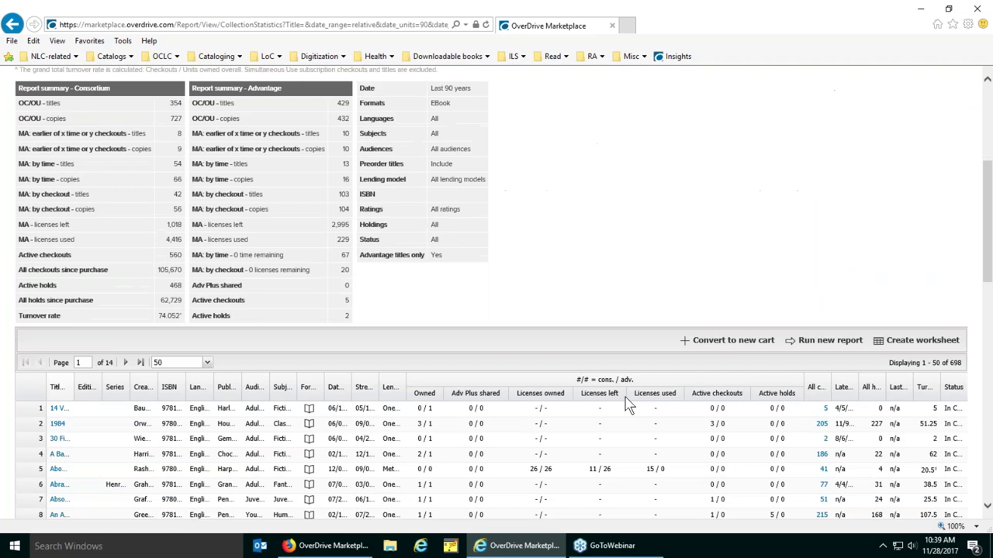
pyautogui.scroll(-1, 628, 405)
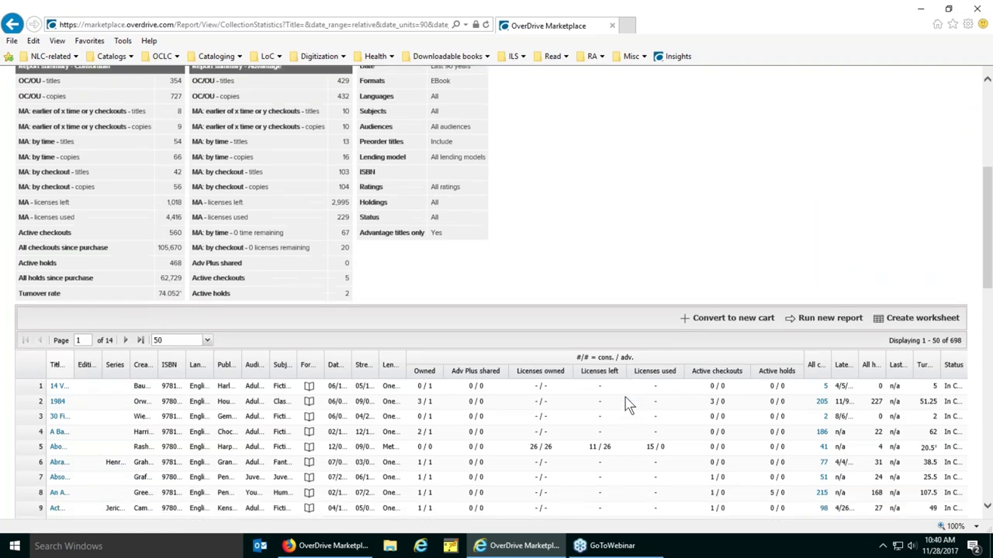
pyautogui.scroll(1, 628, 405)
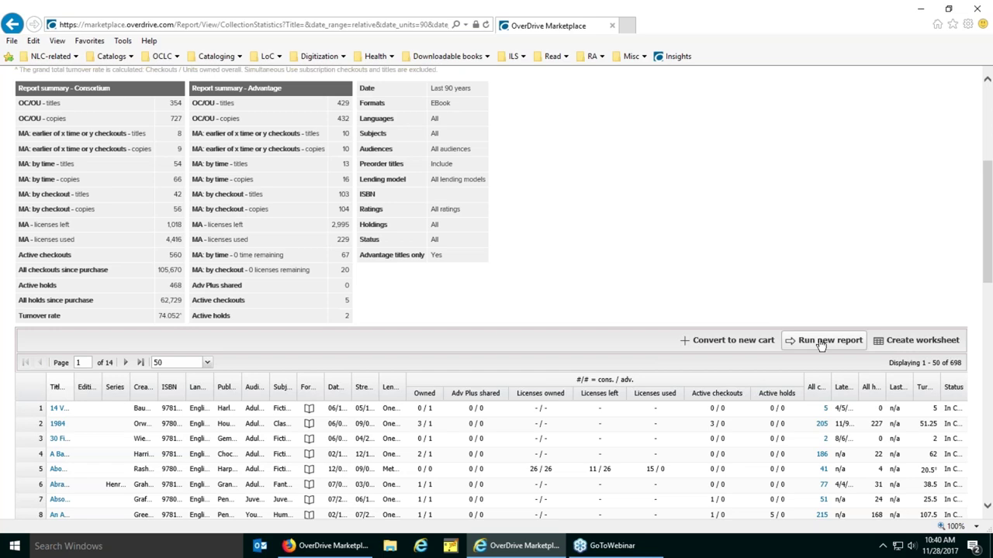
pyautogui.scroll(-3, 867, 283)
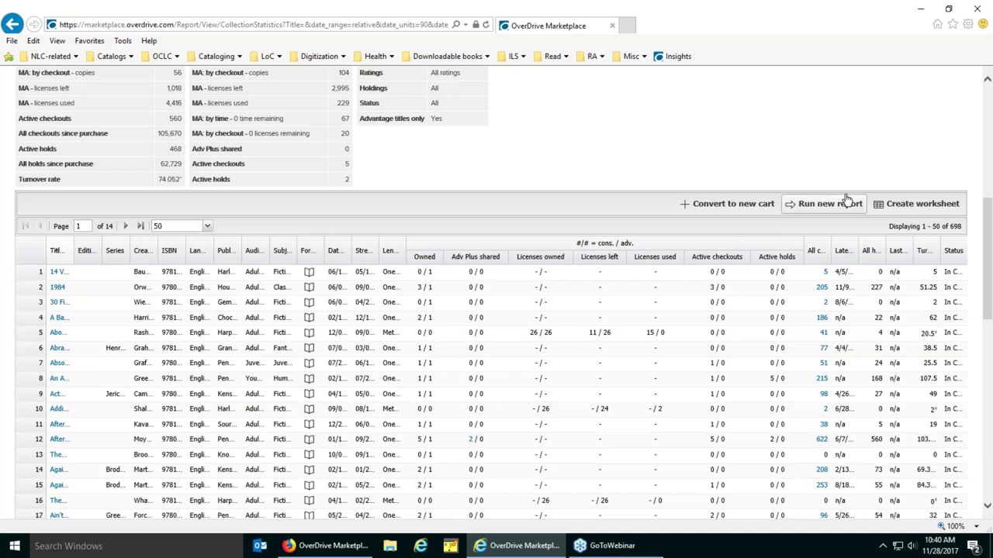
pyautogui.scroll(-2, 847, 200)
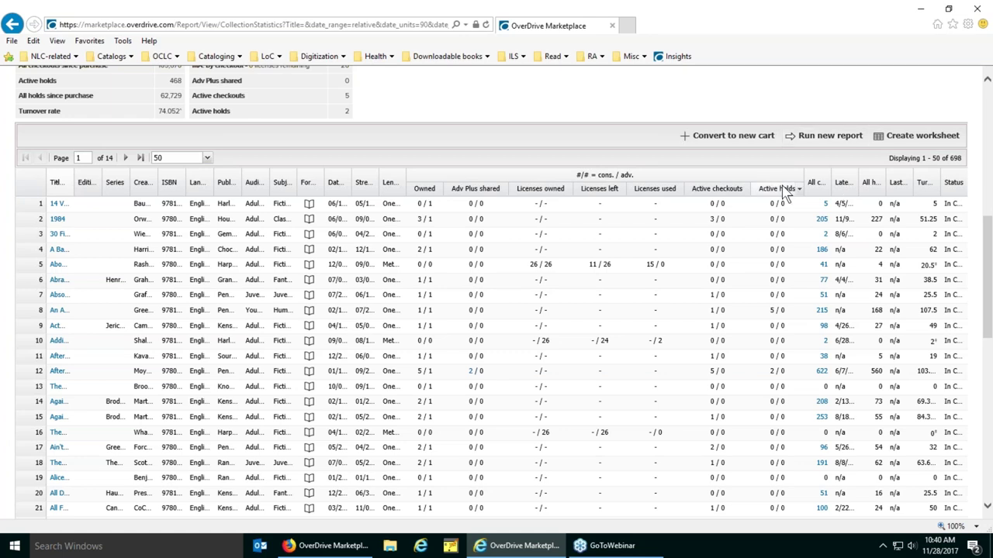
pyautogui.scroll(-2, 785, 194)
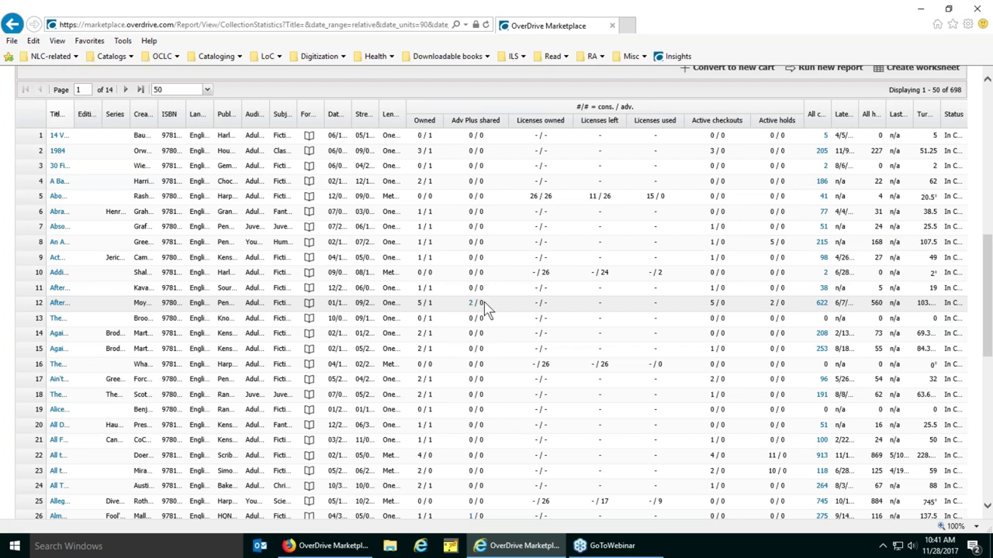
# Open the title details of After You, review its Advantage Plus sharing details, and highlight the Advantage Own OC/OU count
pyautogui.click(54, 304)
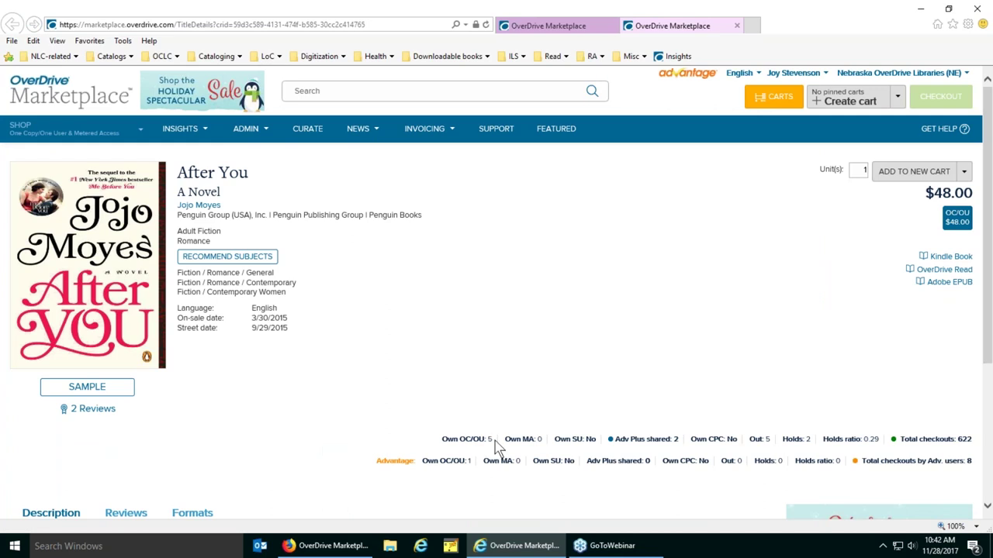
pyautogui.click(675, 439)
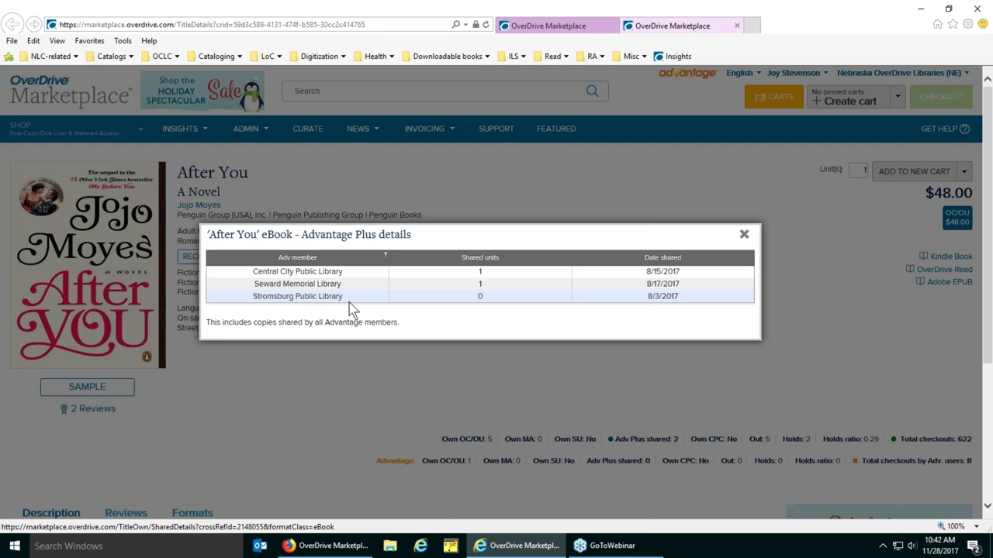
pyautogui.doubleClick(480, 296)
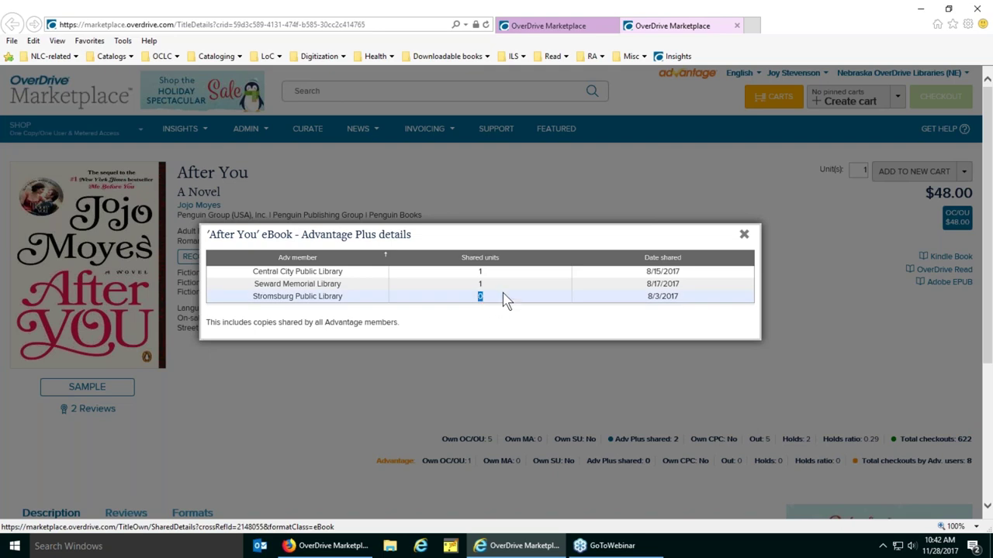
pyautogui.click(744, 237)
pyautogui.moveTo(465, 461); pyautogui.dragTo(470, 463)
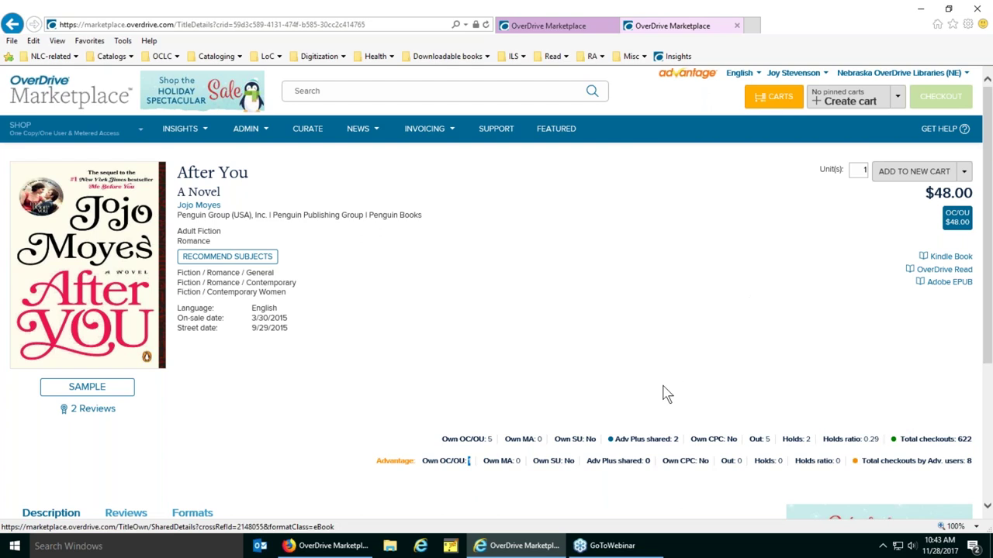
# Switch to the Firefox window signed in with the other account and search Marketplace for "jojo moyes after you"
pyautogui.click(321, 547)
pyautogui.click(314, 85)
pyautogui.write('jojo')
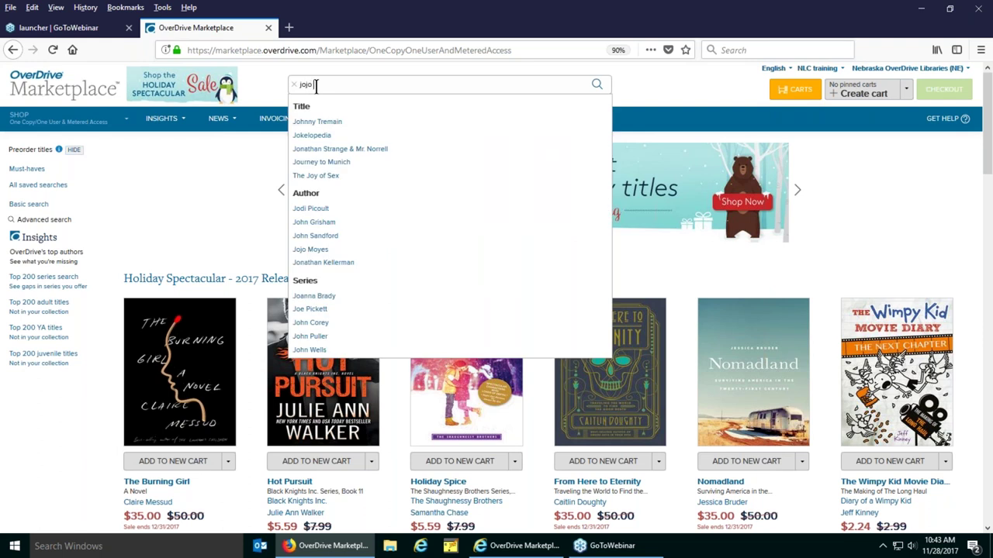
pyautogui.write(' moyes')
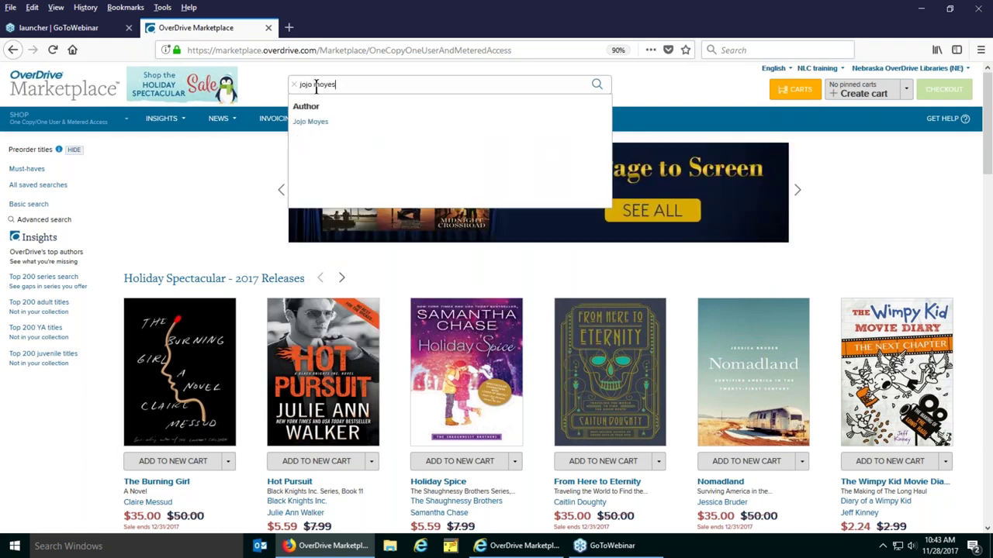
pyautogui.write(' after you')
pyautogui.press('Return')
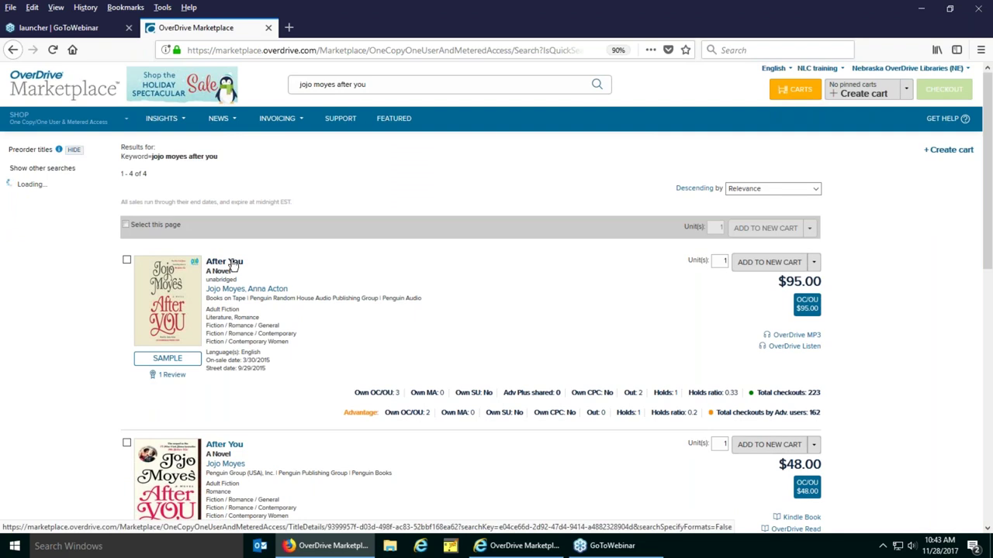
# Open the title details of the After You eBook from the search results and examine its consortium and Advantage ownership figures
pyautogui.scroll(-4, 314, 397)
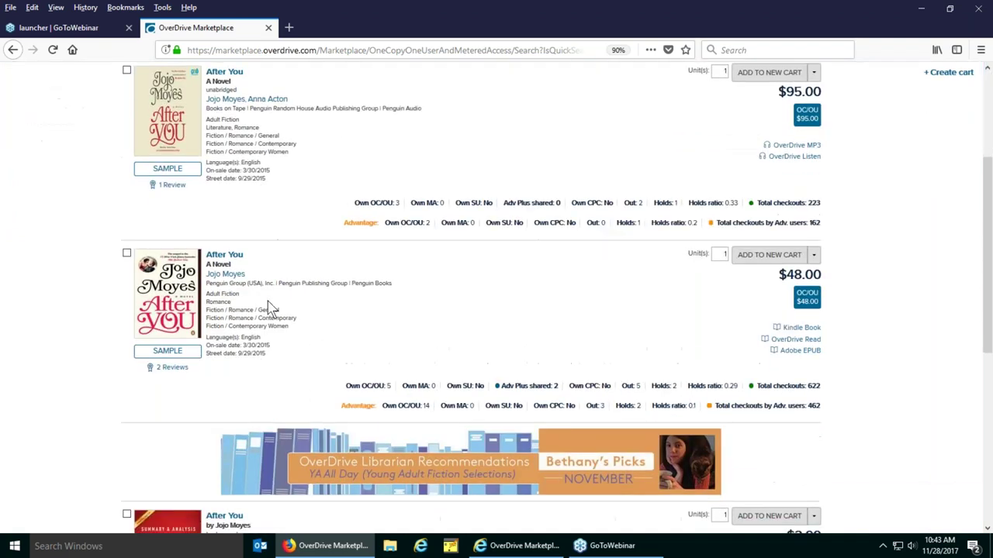
pyautogui.click(228, 259)
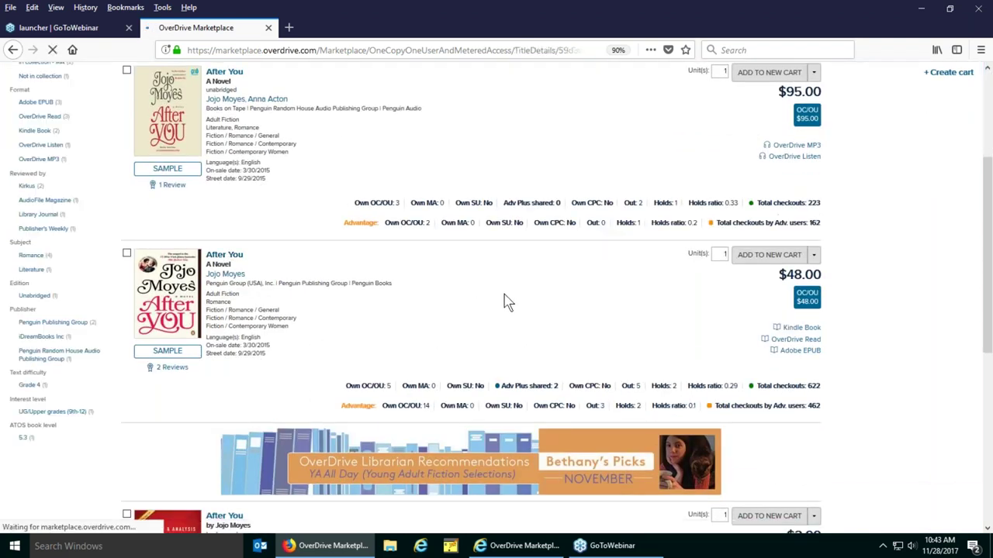
pyautogui.scroll(-2, 565, 286)
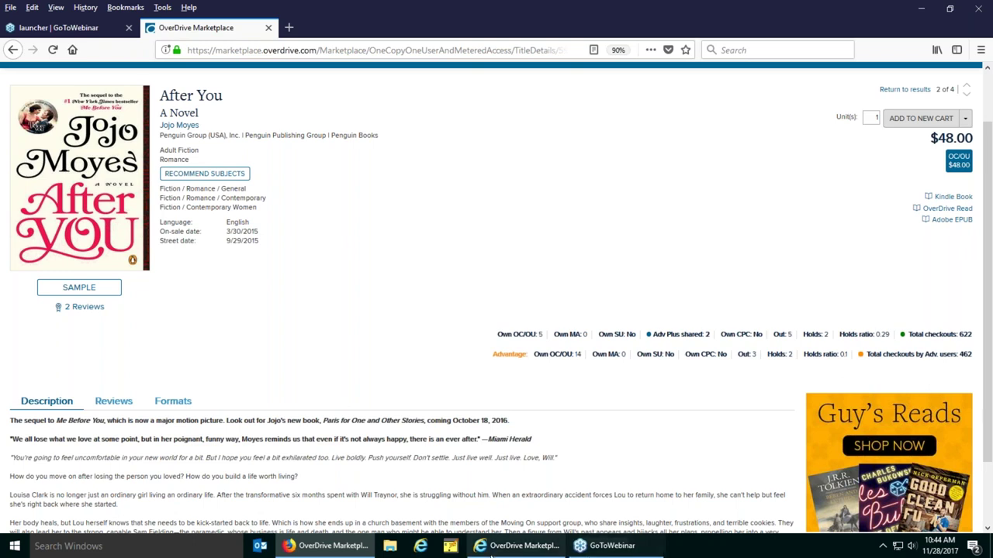
# Return to Internet Explorer, close the After You details page, and review that title's Advantage Plus sharing details from the report
pyautogui.click(536, 550)
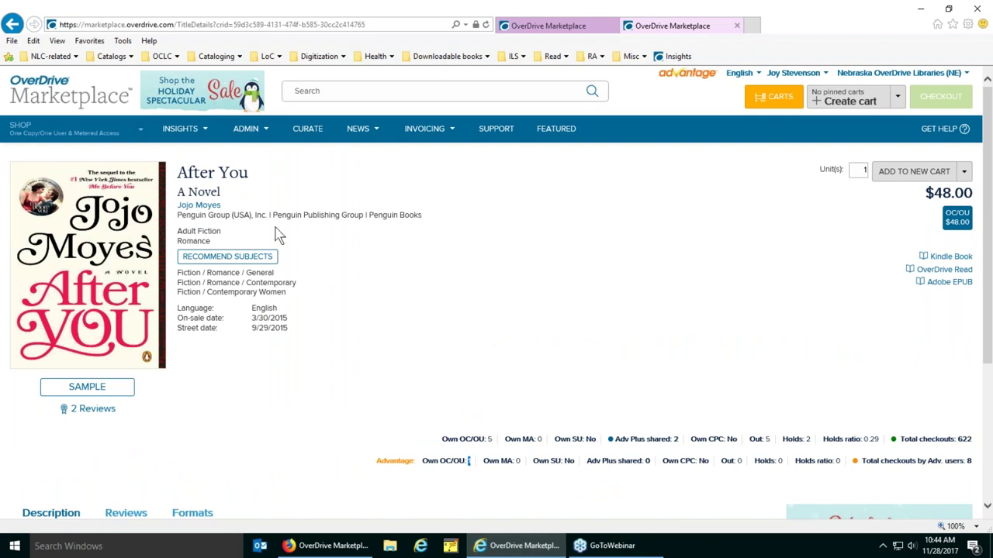
pyautogui.click(737, 25)
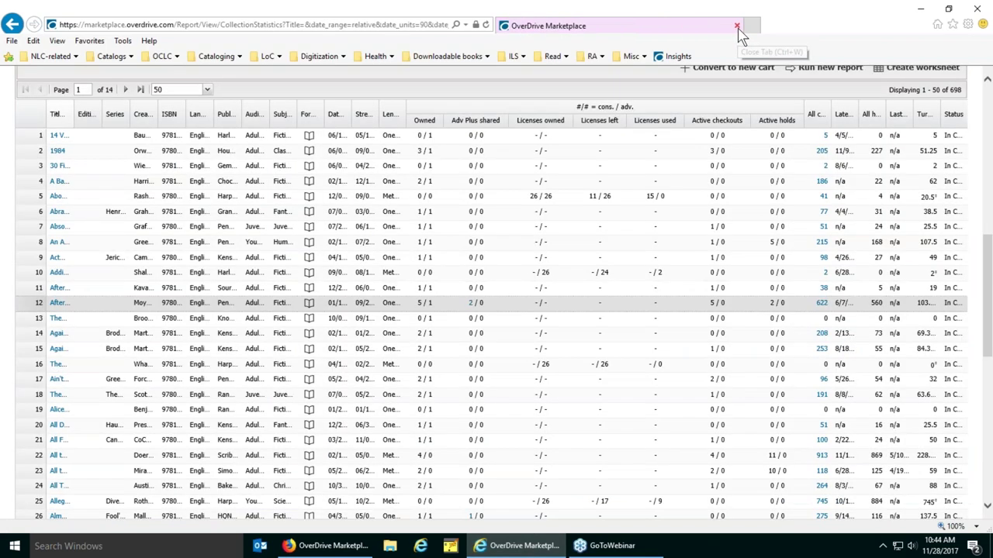
pyautogui.click(472, 305)
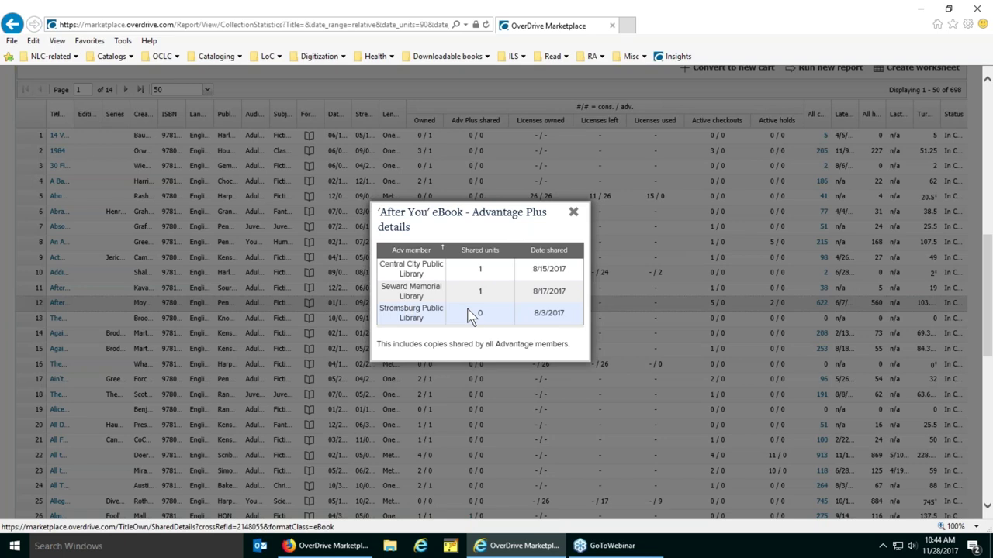
pyautogui.click(574, 214)
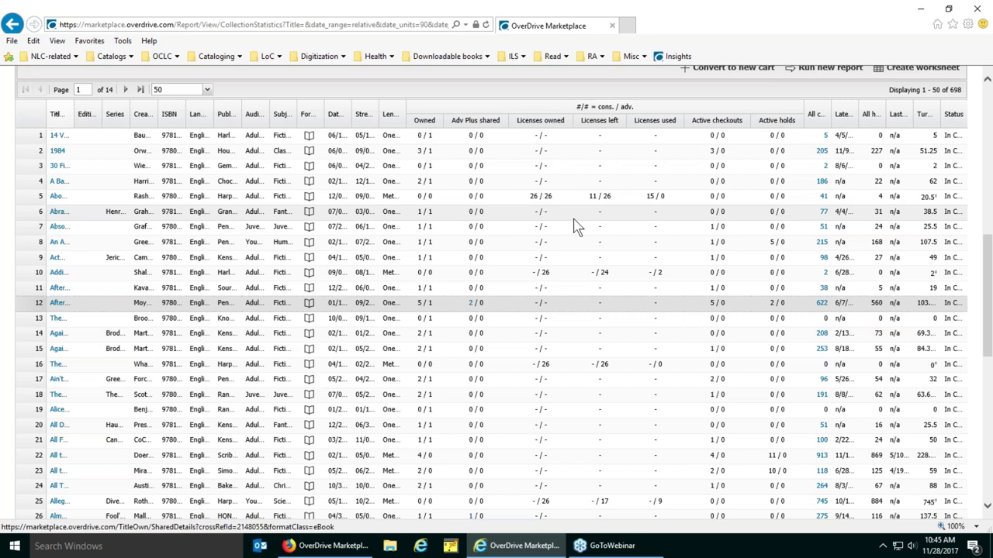
# Look through the report's title rows for a metered access example and open the title details of Allegiant
pyautogui.scroll(2, 574, 225)
pyautogui.scroll(-5, 574, 225)
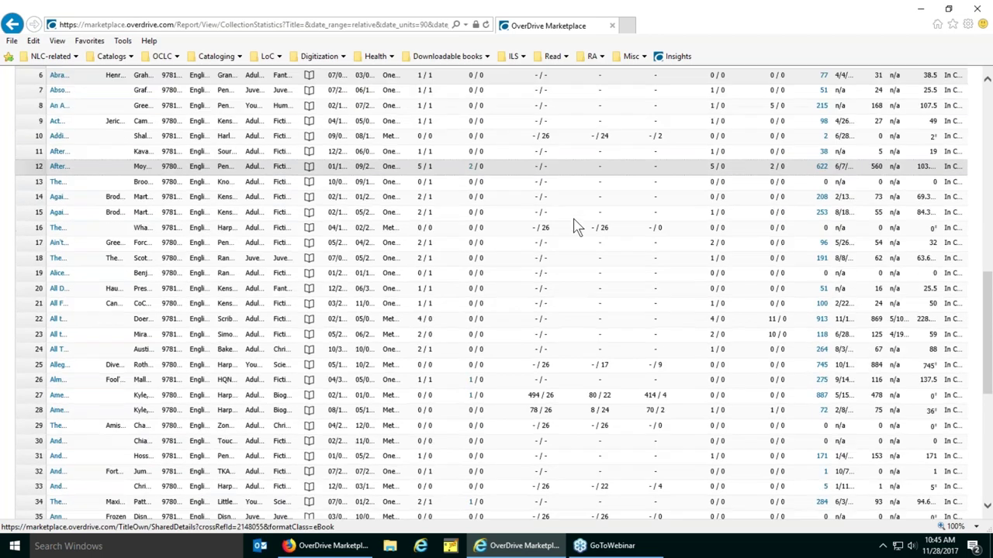
pyautogui.scroll(-1, 573, 225)
pyautogui.scroll(2, 574, 225)
pyautogui.scroll(-2, 574, 225)
pyautogui.scroll(-1, 574, 225)
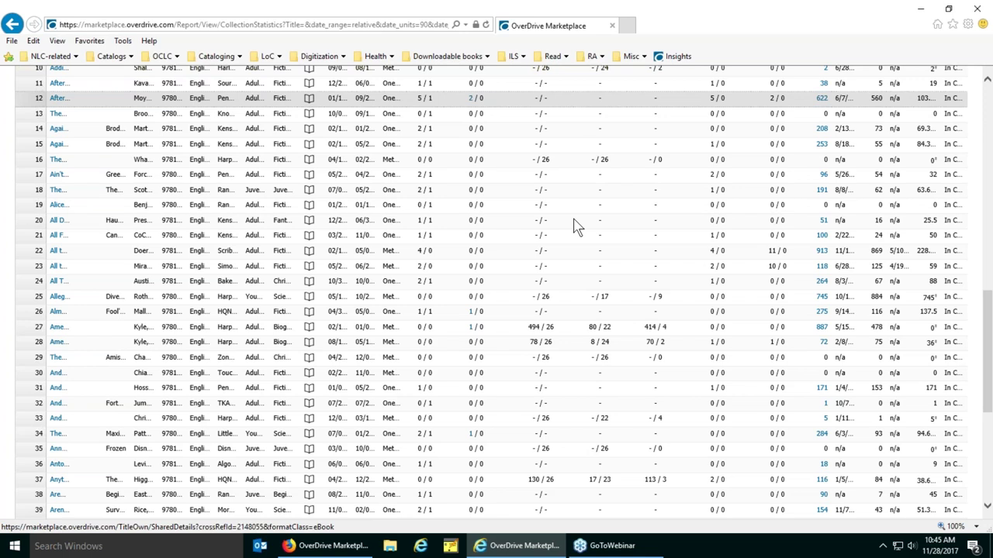
pyautogui.scroll(-2, 574, 225)
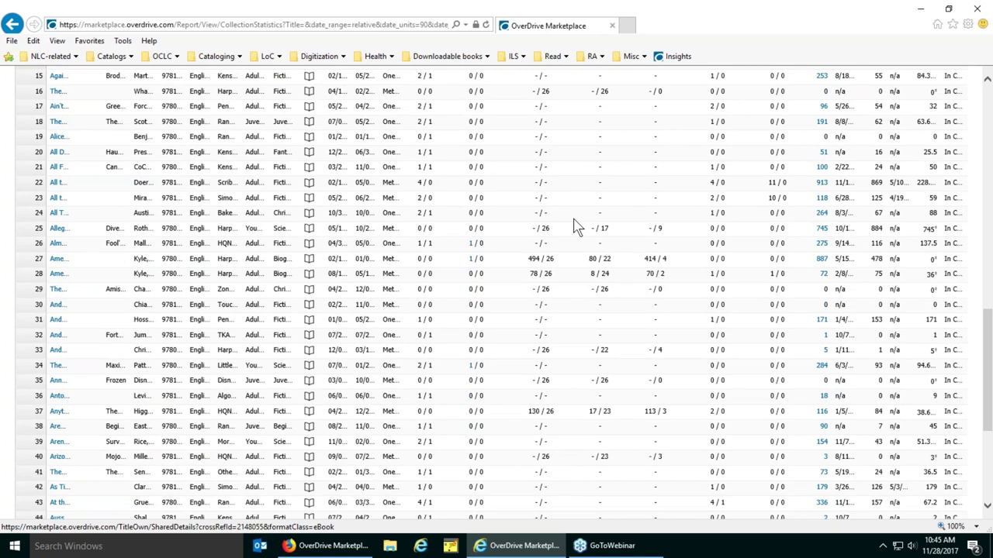
pyautogui.click(58, 231)
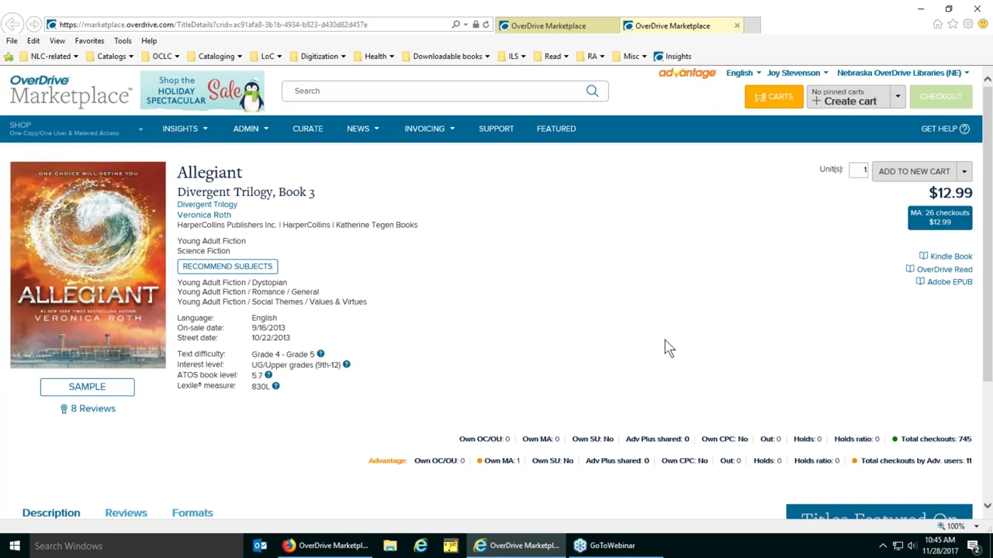
# Review the Advantage metered access ownership details of Allegiant, including checkouts remaining, and close them
pyautogui.scroll(-3, 738, 329)
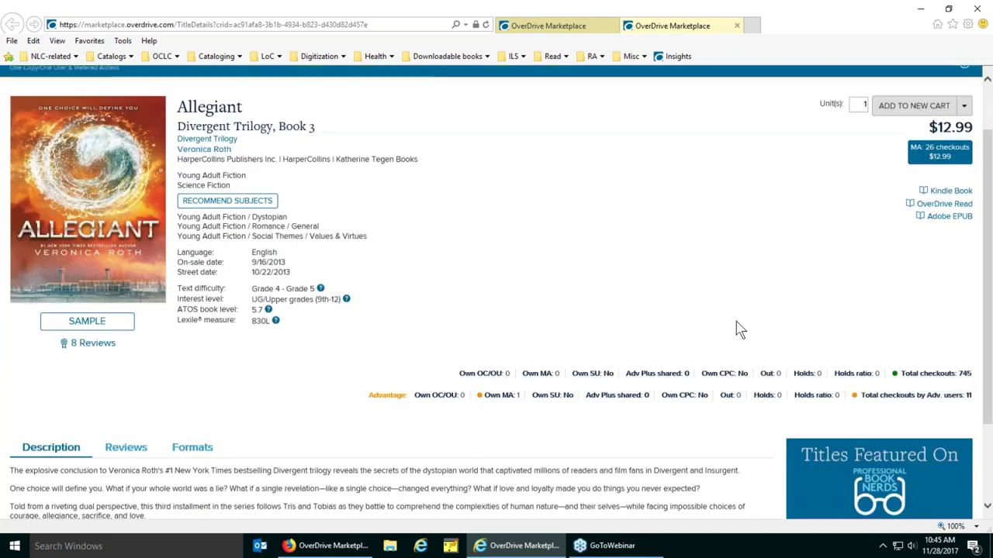
pyautogui.scroll(1, 738, 329)
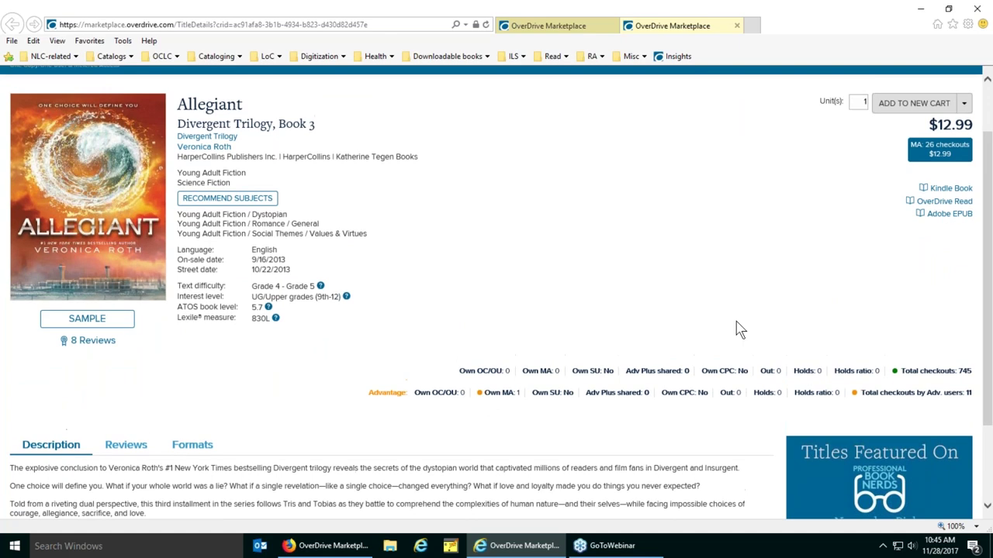
pyautogui.doubleClick(558, 372)
pyautogui.click(518, 396)
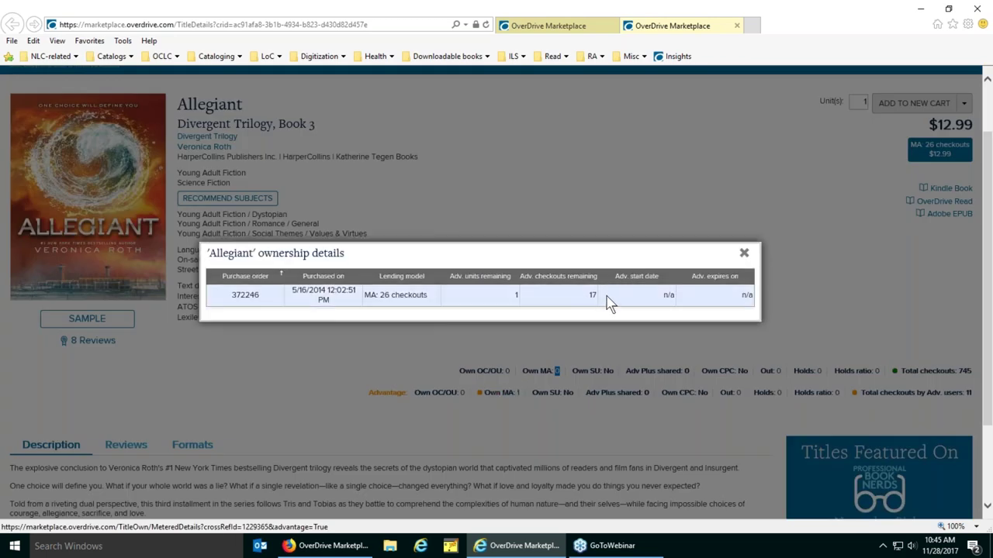
pyautogui.click(744, 256)
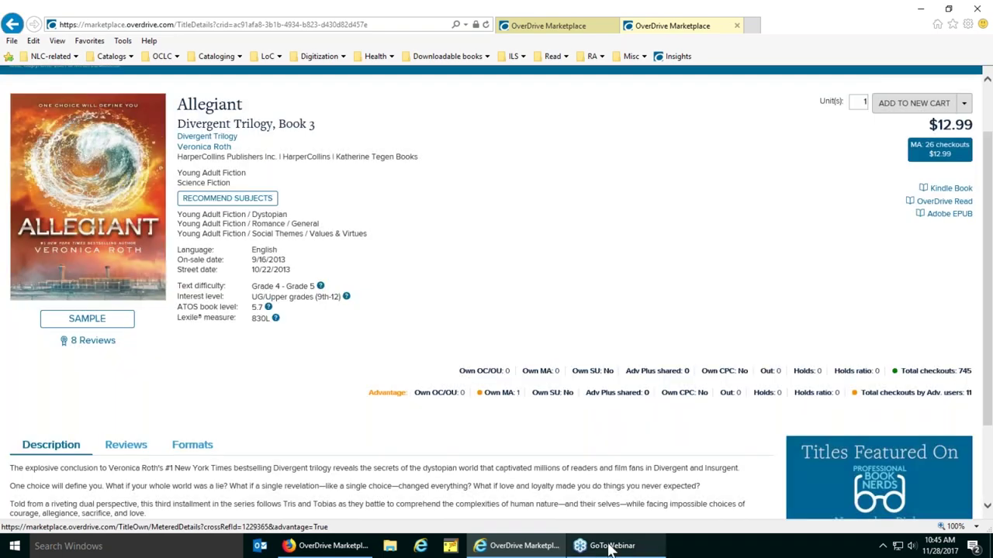
# Switch to the Firefox window and search Marketplace for "allegiant roth"
pyautogui.click(318, 493)
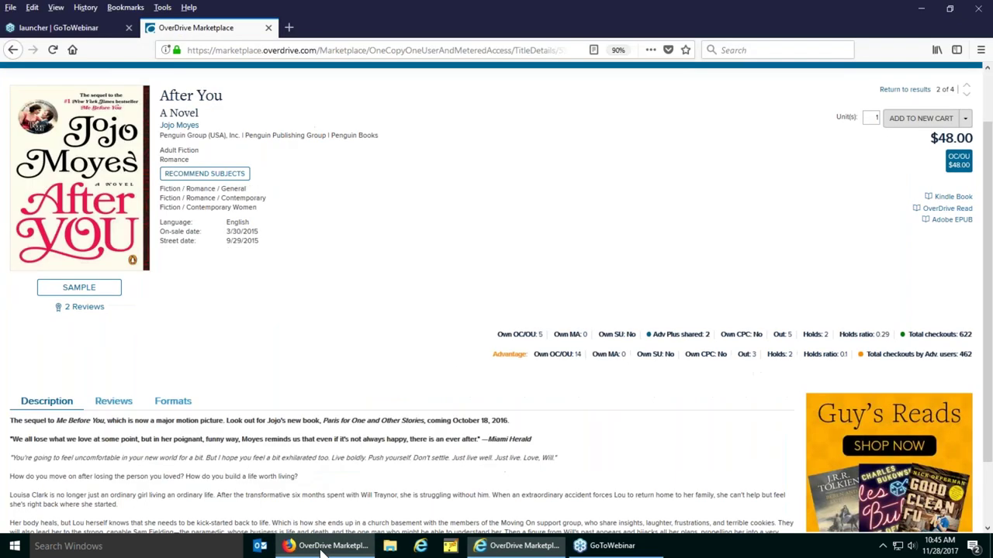
pyautogui.scroll(2, 508, 178)
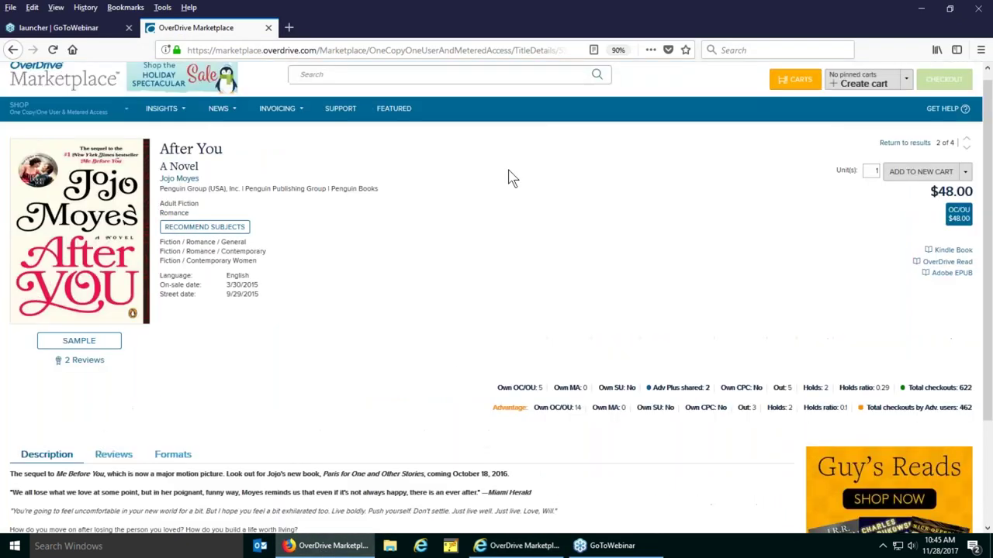
pyautogui.click(320, 84)
pyautogui.write('allegiant r')
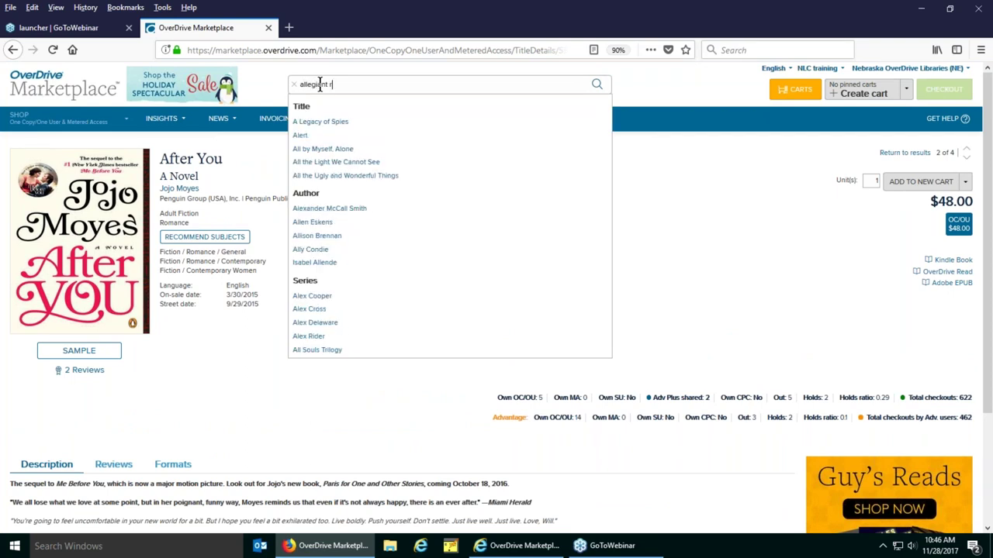
pyautogui.write('oth')
pyautogui.press('Return')
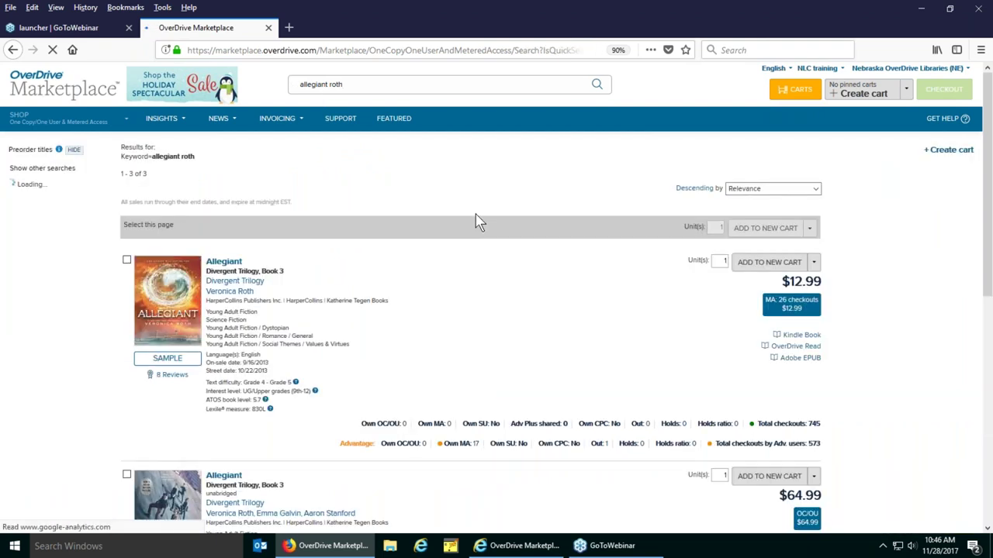
# Review the Allegiant eBook's Advantage metered access ownership details for all member libraries, then close them
pyautogui.scroll(-1, 479, 223)
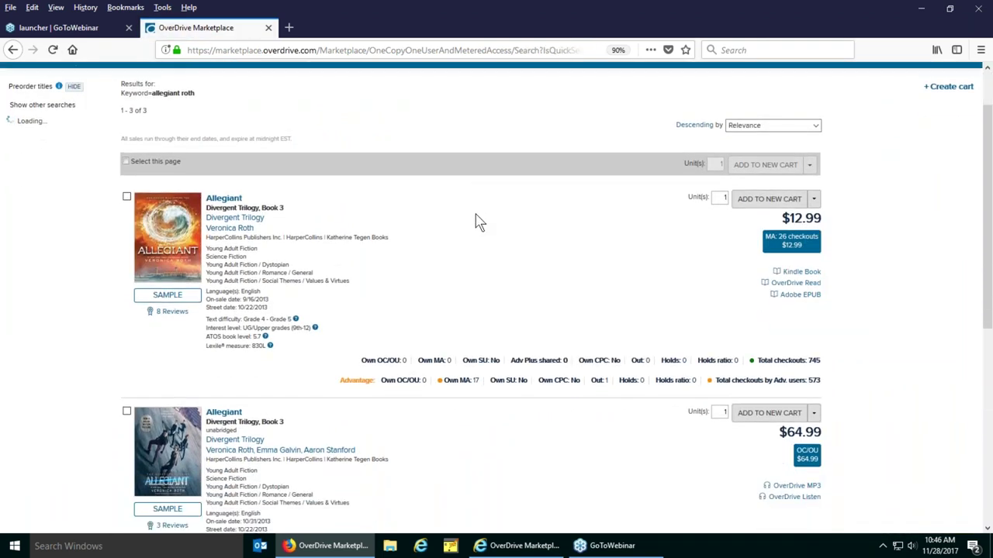
pyautogui.scroll(-3, 478, 222)
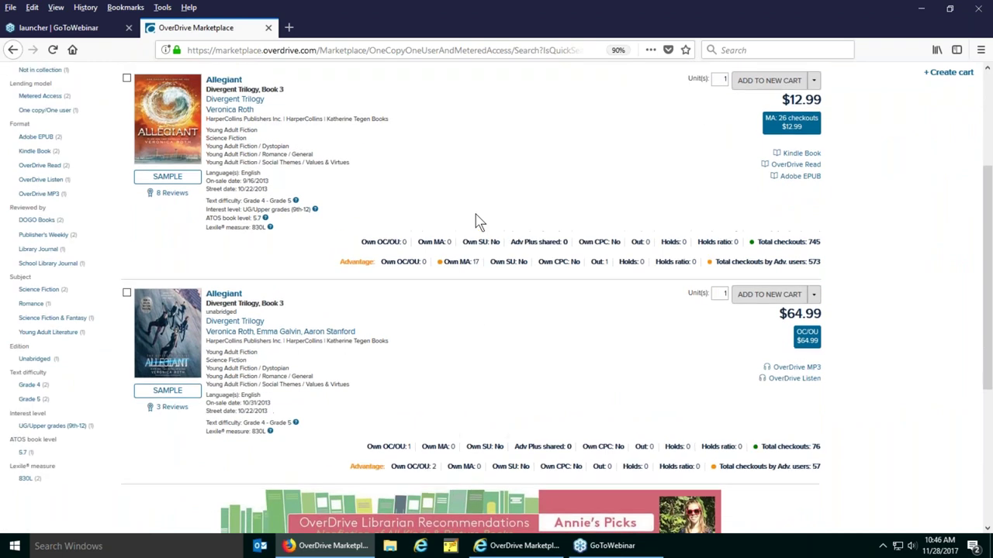
pyautogui.scroll(1, 479, 222)
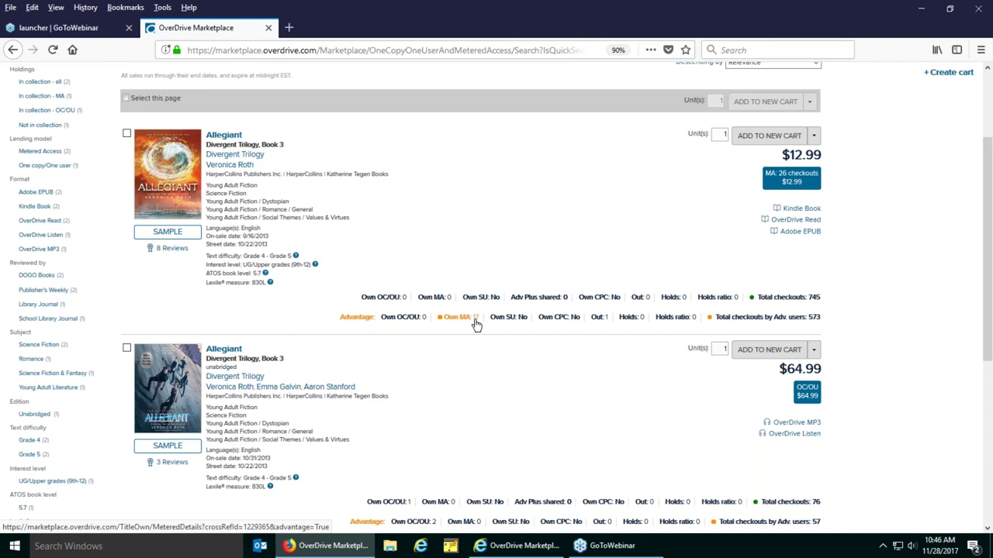
pyautogui.click(476, 324)
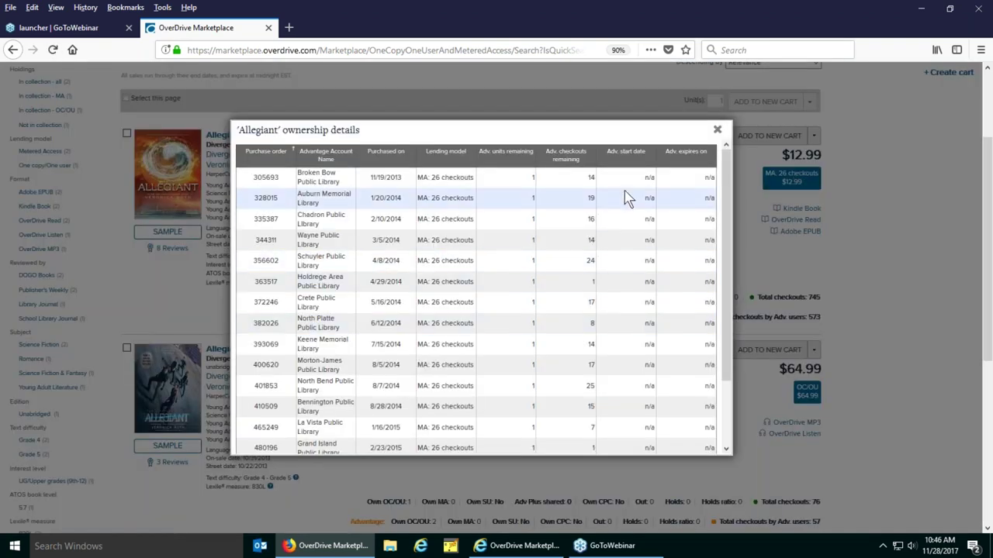
pyautogui.scroll(-3, 649, 303)
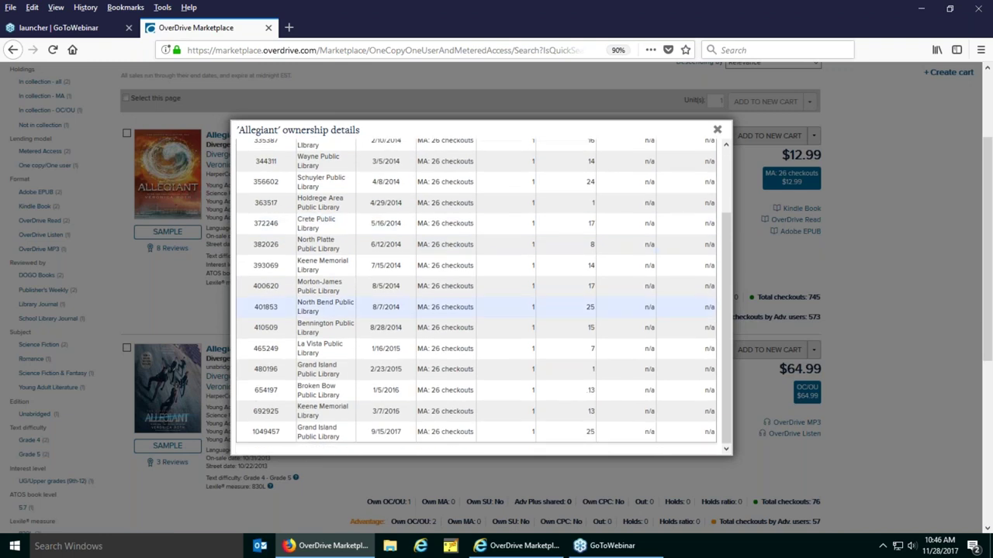
pyautogui.click(716, 130)
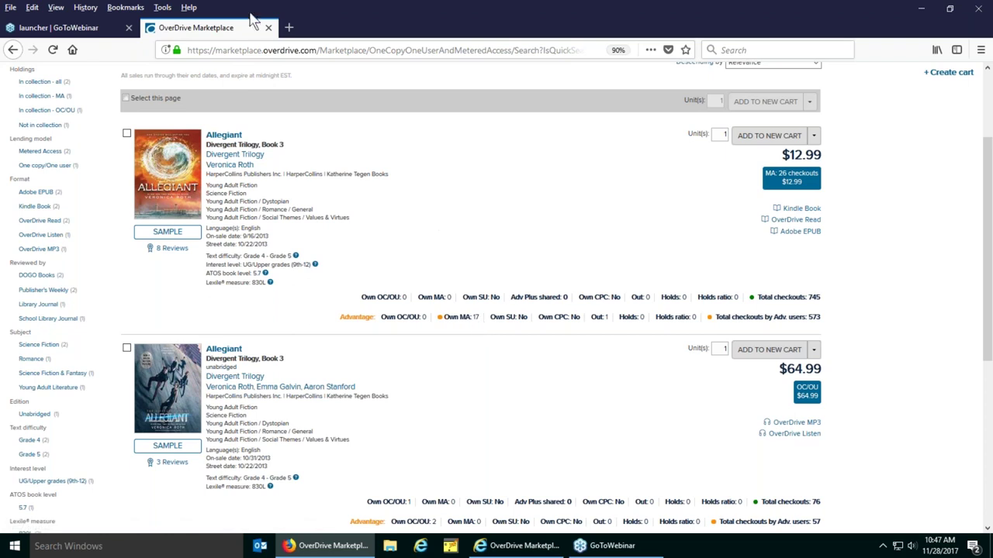
# Return to the Internet Explorer window and close the Allegiant title details page to get back to the report
pyautogui.click(524, 548)
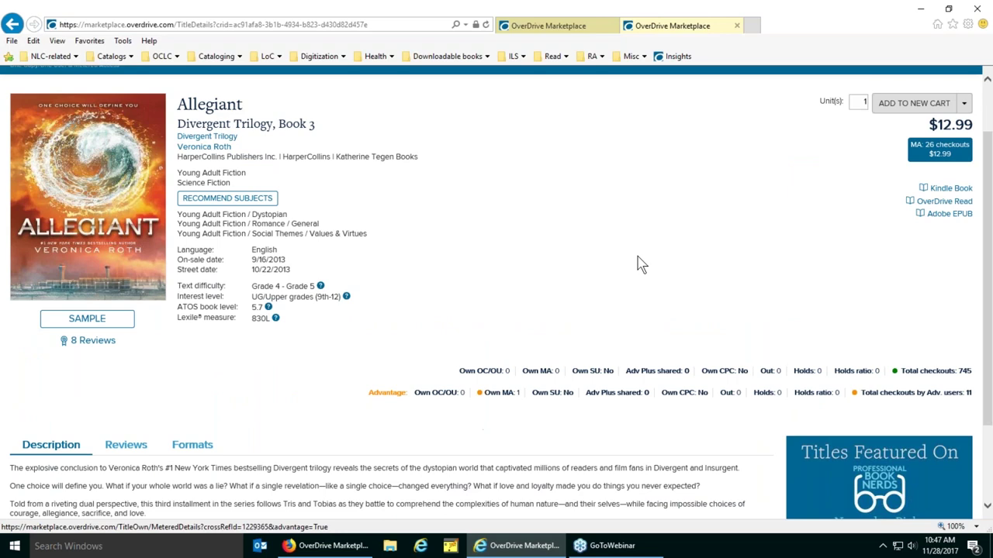
pyautogui.scroll(1, 650, 292)
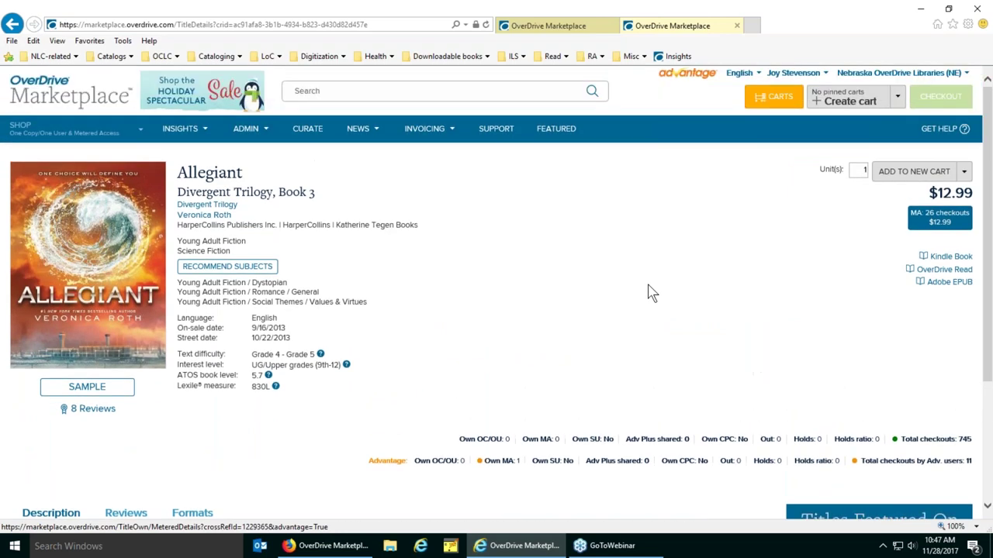
pyautogui.click(737, 26)
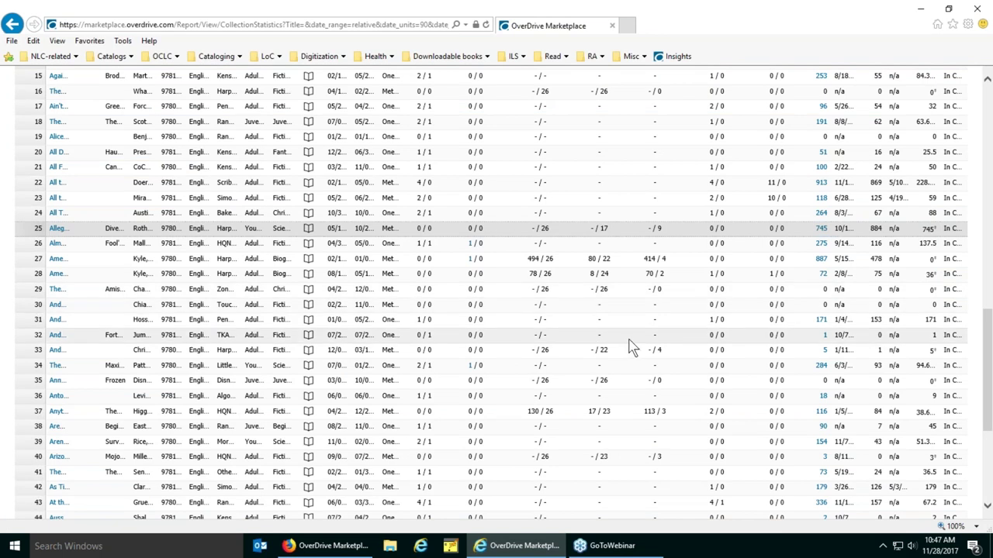
# Open All the Light We Cannot See from the report and review the consortium's metered access ownership details and expiration dates
pyautogui.scroll(1, 632, 346)
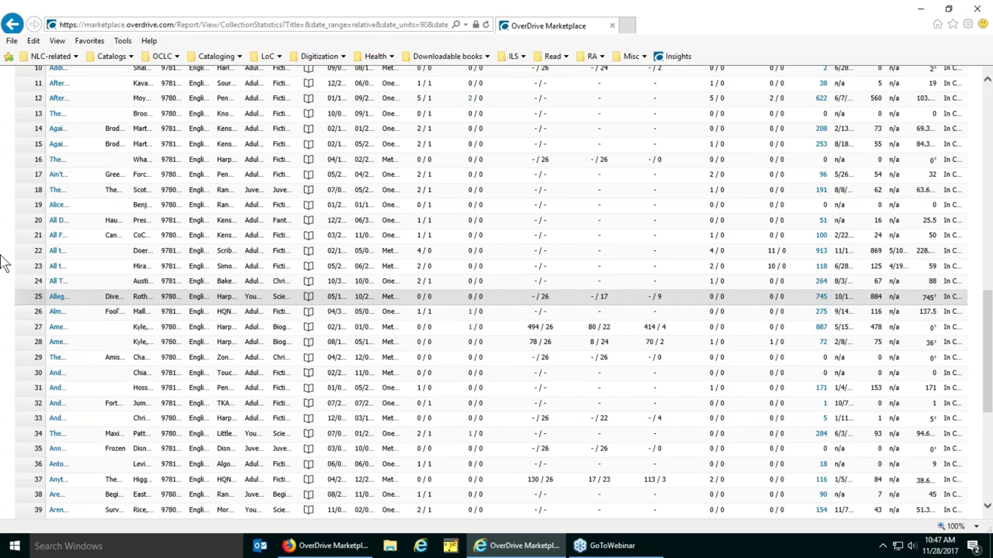
pyautogui.click(55, 251)
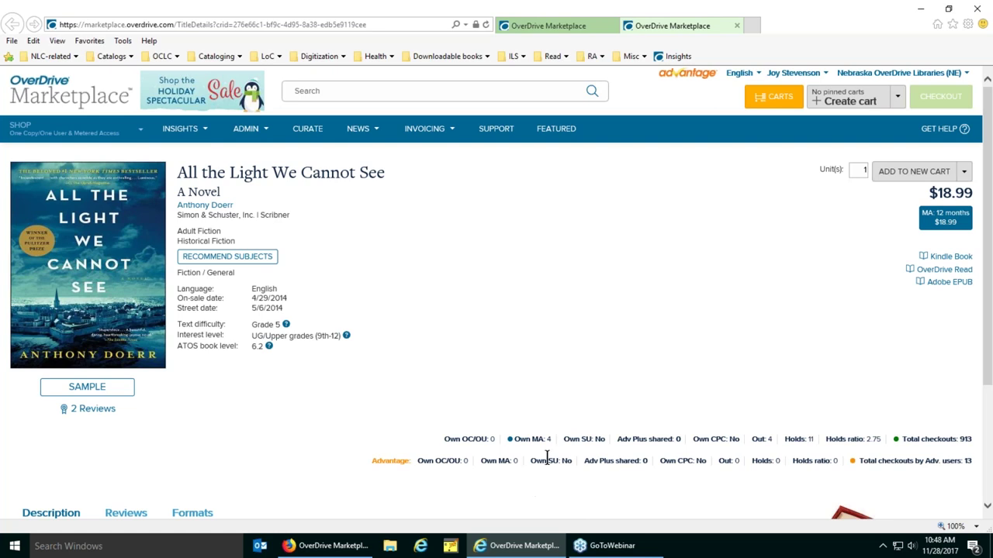
pyautogui.click(548, 442)
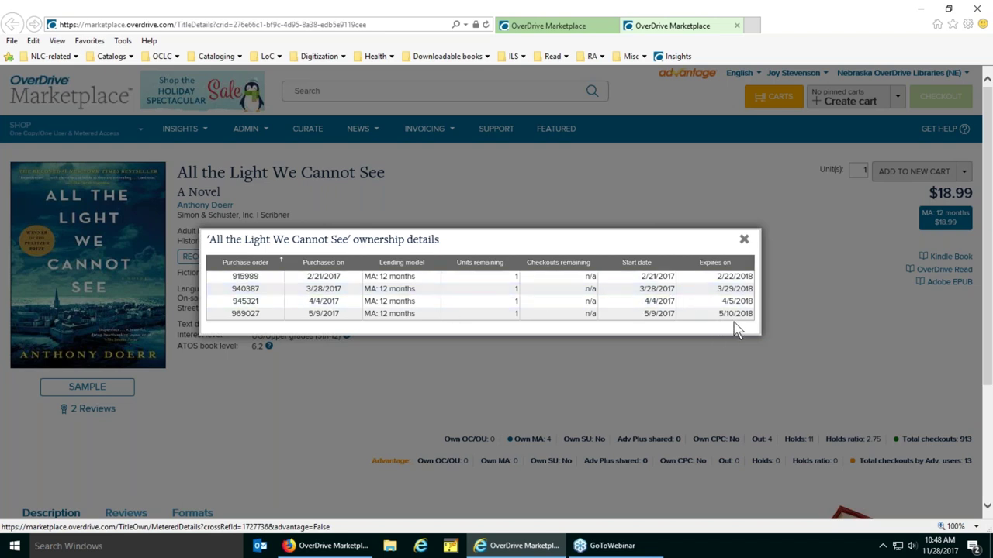
pyautogui.click(744, 242)
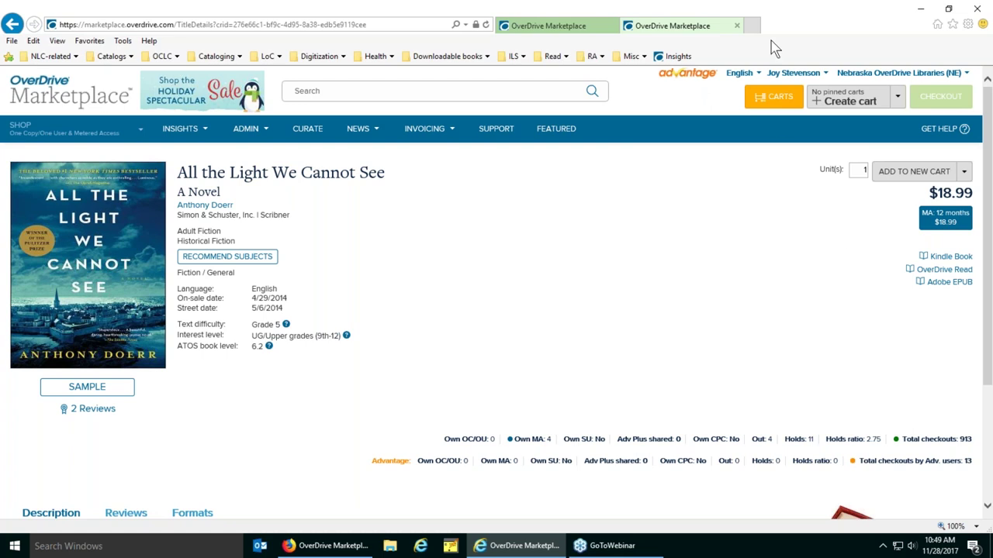
# Close the All the Light We Cannot See page and rerun the report with the lending model set to MA: by time
pyautogui.click(736, 26)
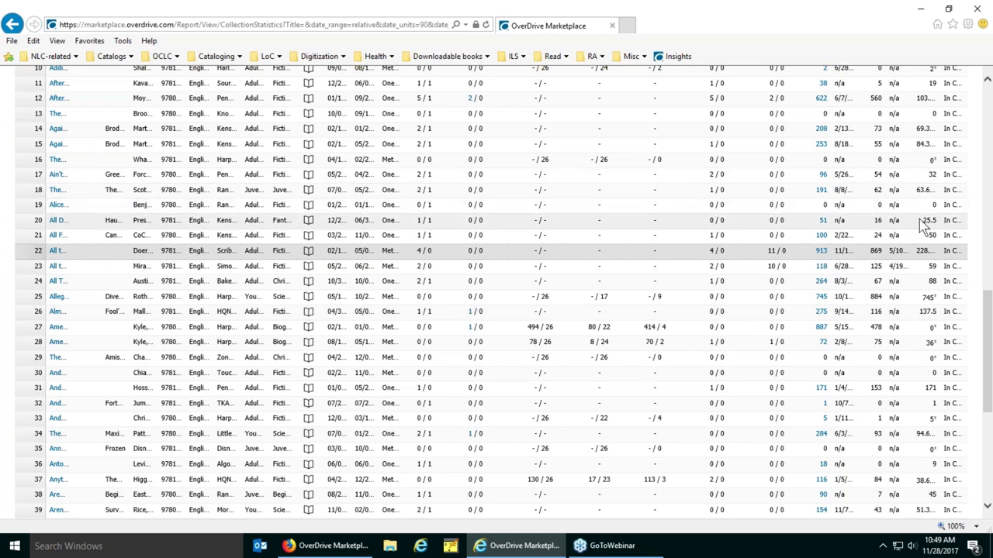
pyautogui.moveTo(988, 313); pyautogui.dragTo(988, 196)
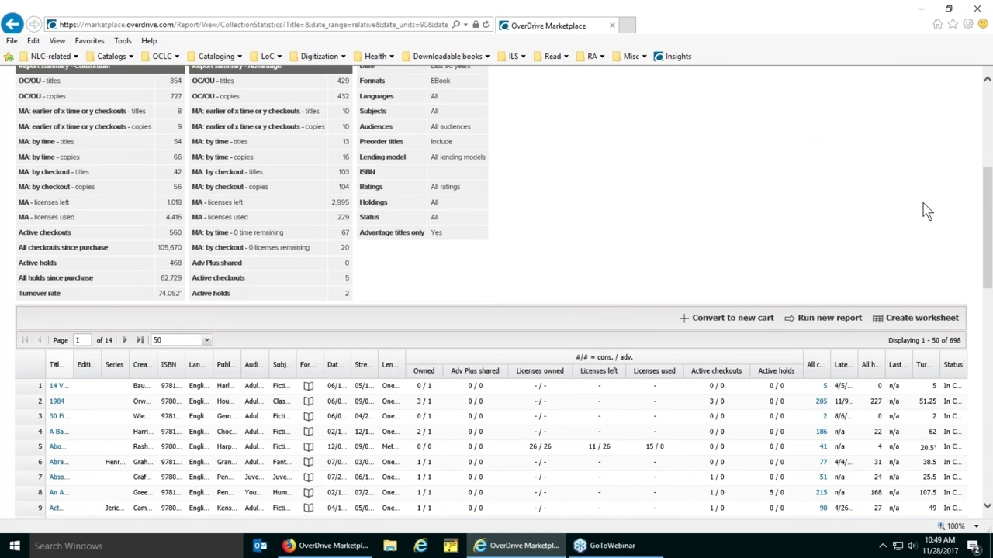
pyautogui.click(818, 324)
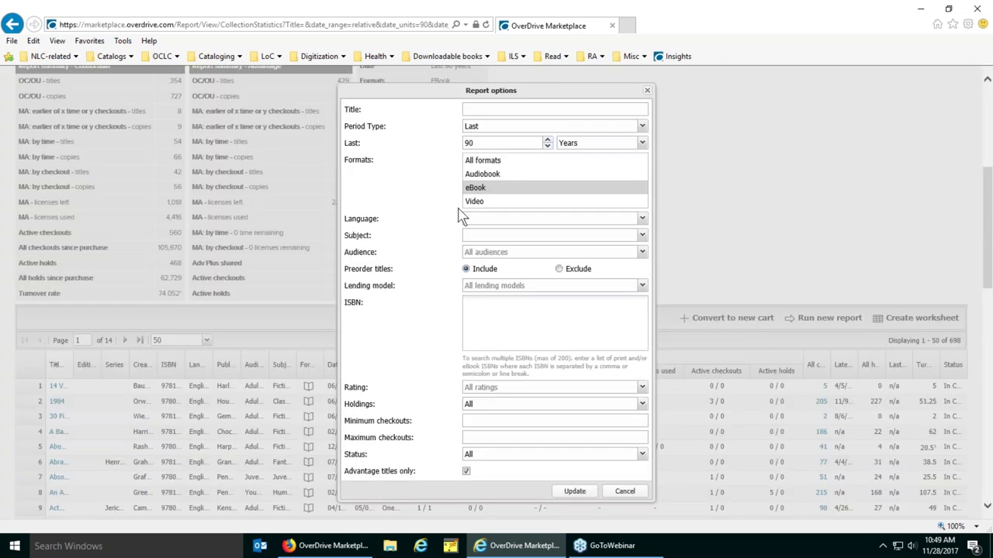
pyautogui.click(512, 287)
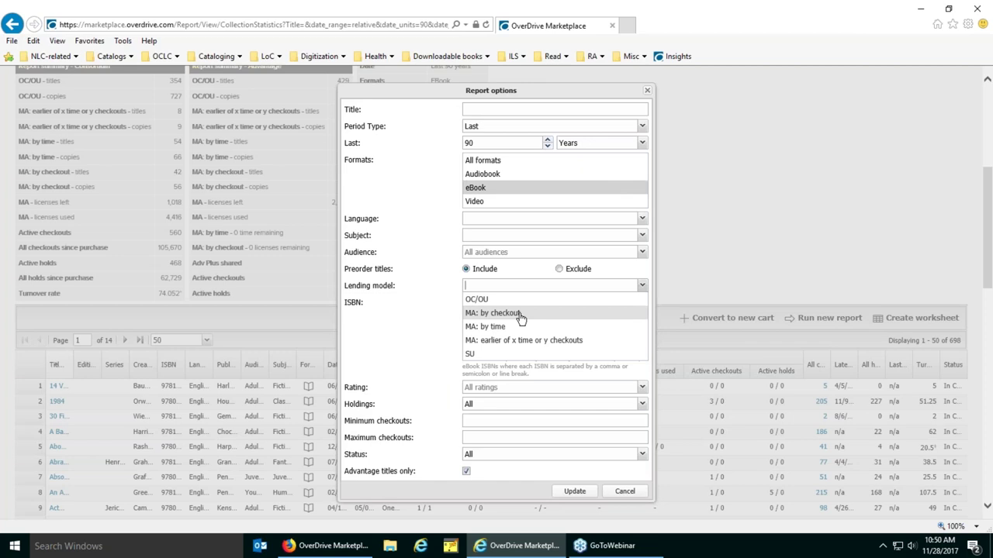
pyautogui.click(489, 328)
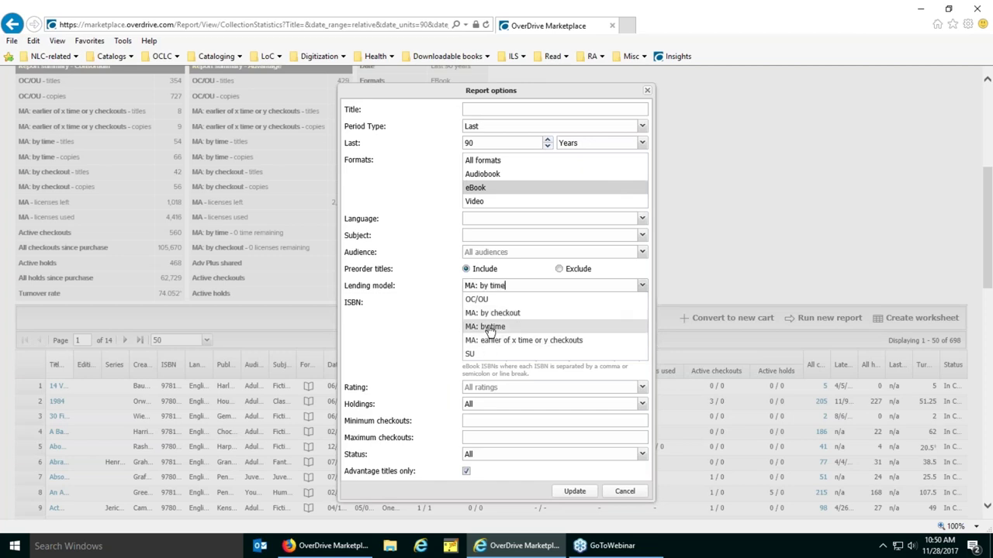
pyautogui.click(585, 491)
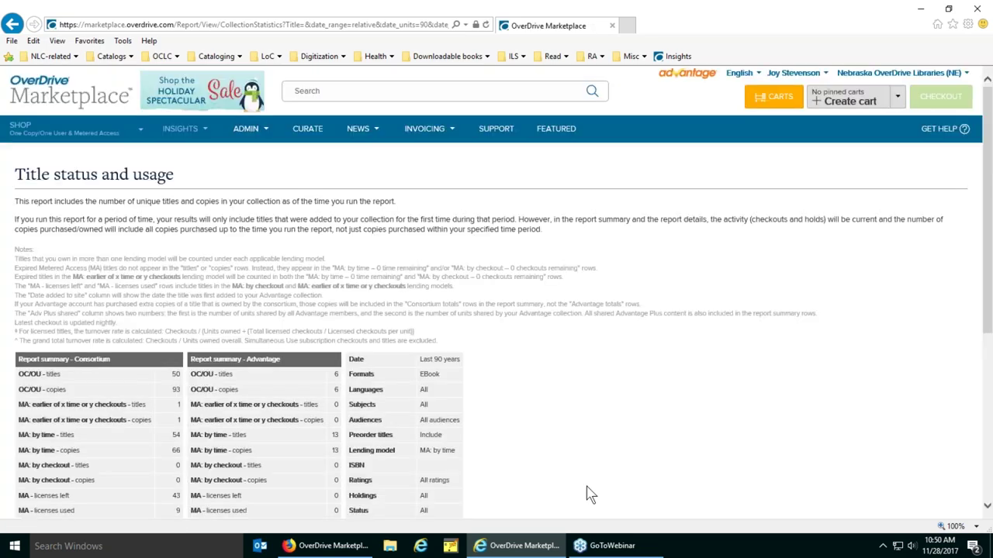
# Create a worksheet from the filtered Title status and usage report and open the CSV file in Excel
pyautogui.scroll(-5, 856, 370)
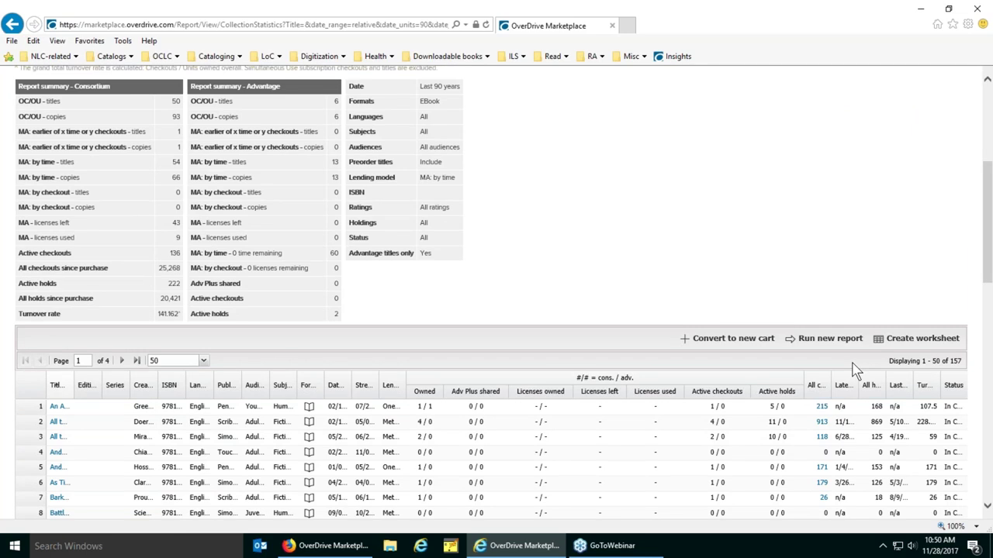
pyautogui.scroll(-2, 856, 371)
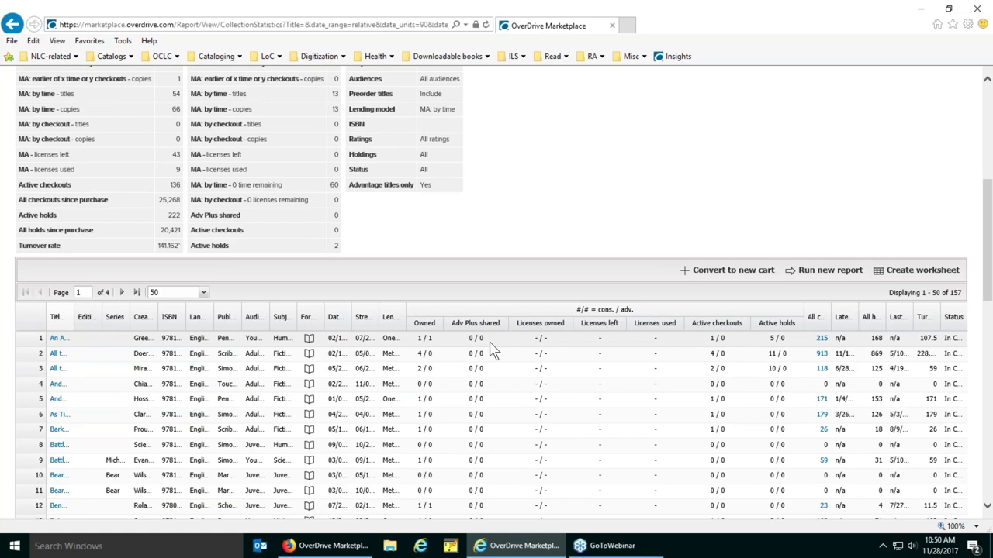
pyautogui.click(889, 278)
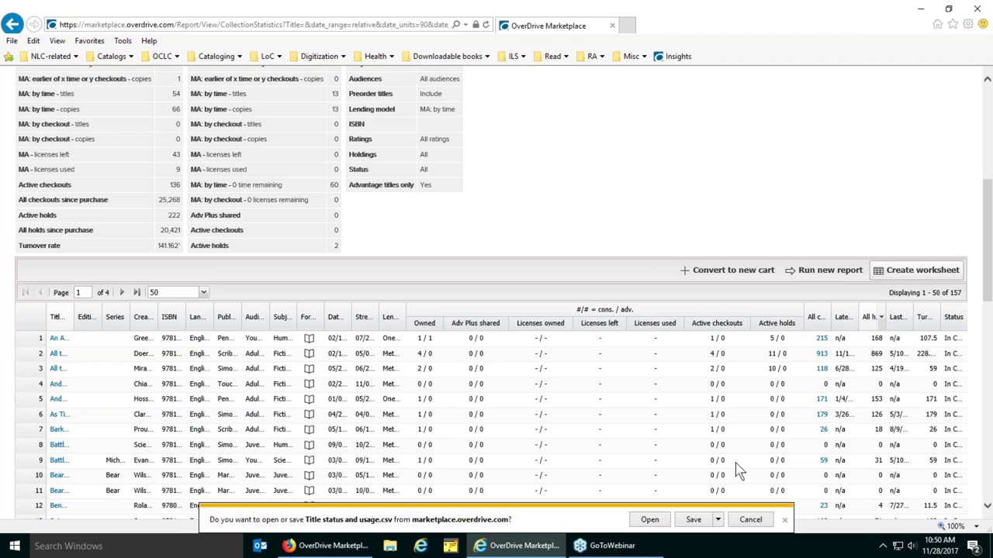
pyautogui.click(651, 521)
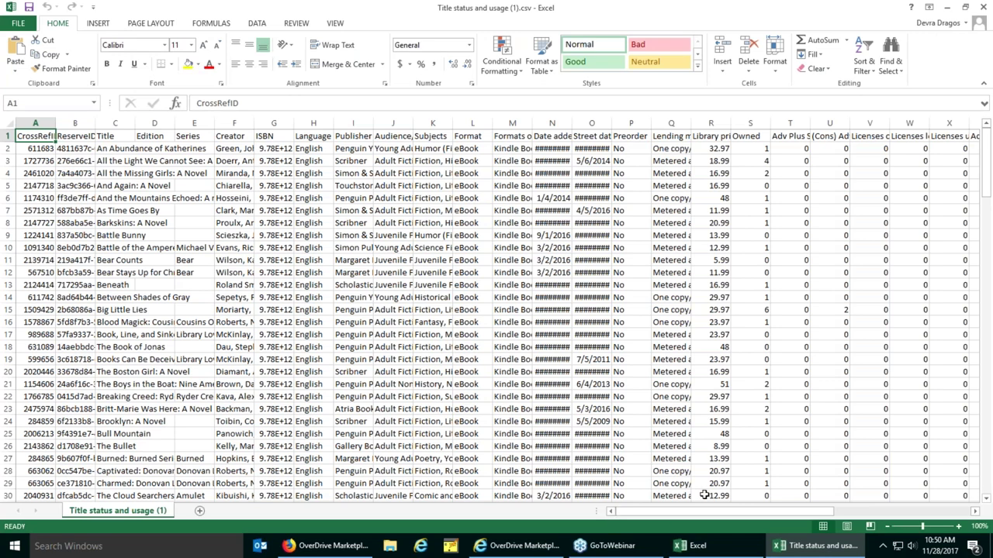
# Freeze the header row and the columns through Series, and hide the CrossRefID and ReserveID columns
pyautogui.moveTo(691, 512); pyautogui.dragTo(778, 530)
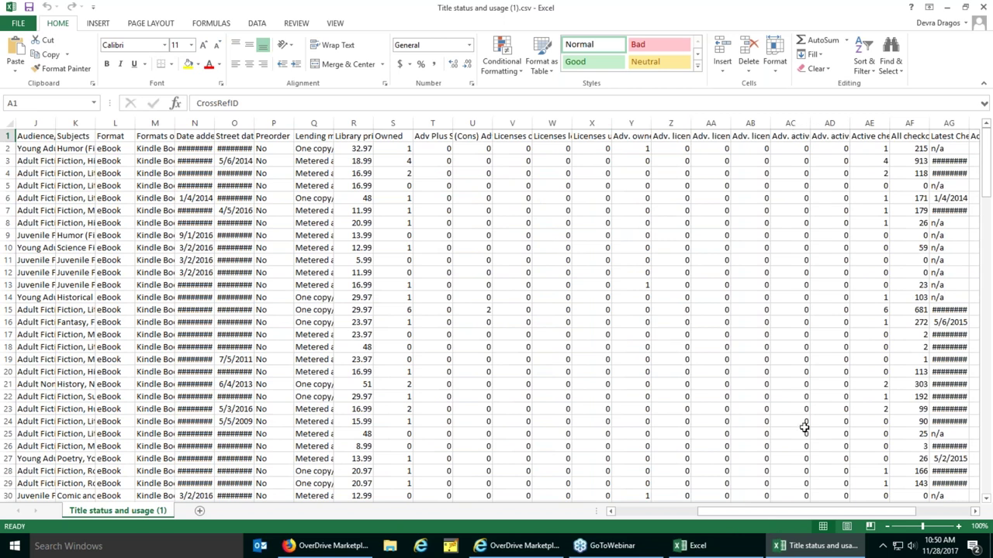
pyautogui.moveTo(847, 513); pyautogui.dragTo(756, 523)
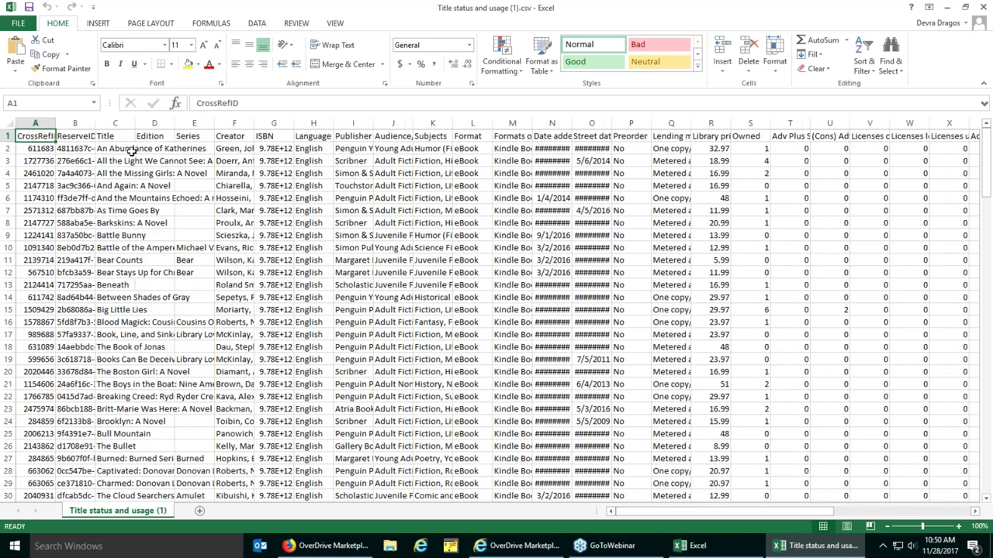
pyautogui.click(230, 148)
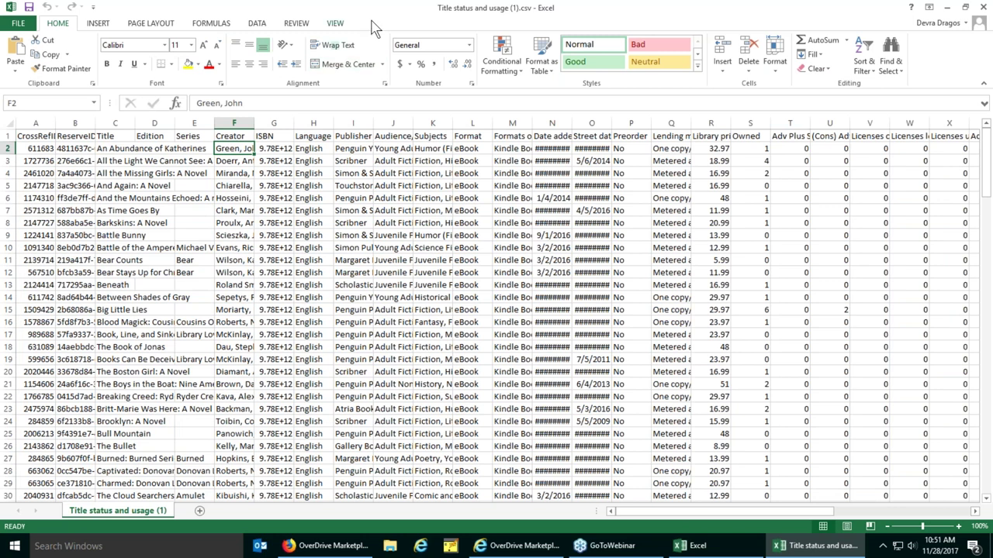
pyautogui.scroll(-6, 370, 39)
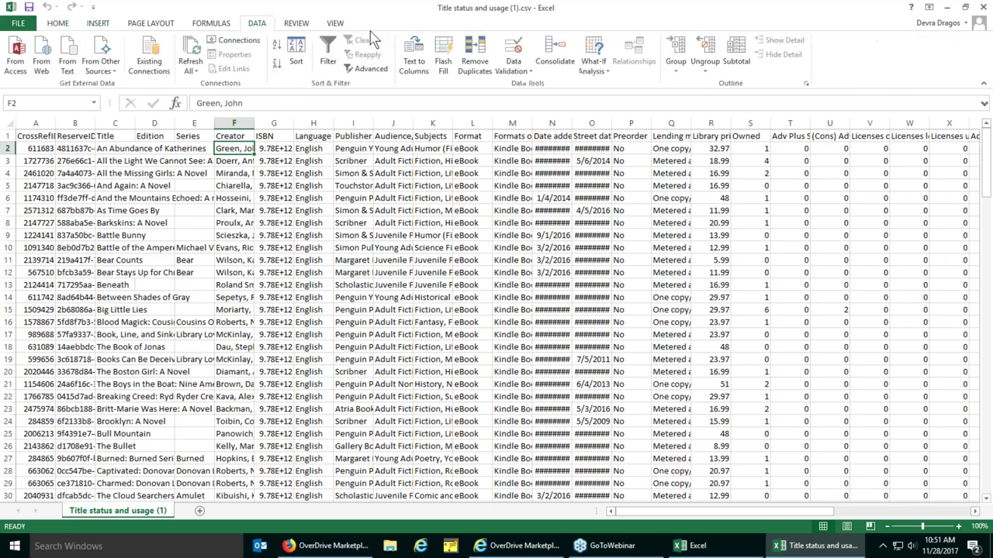
pyautogui.click(402, 58)
pyautogui.click(409, 95)
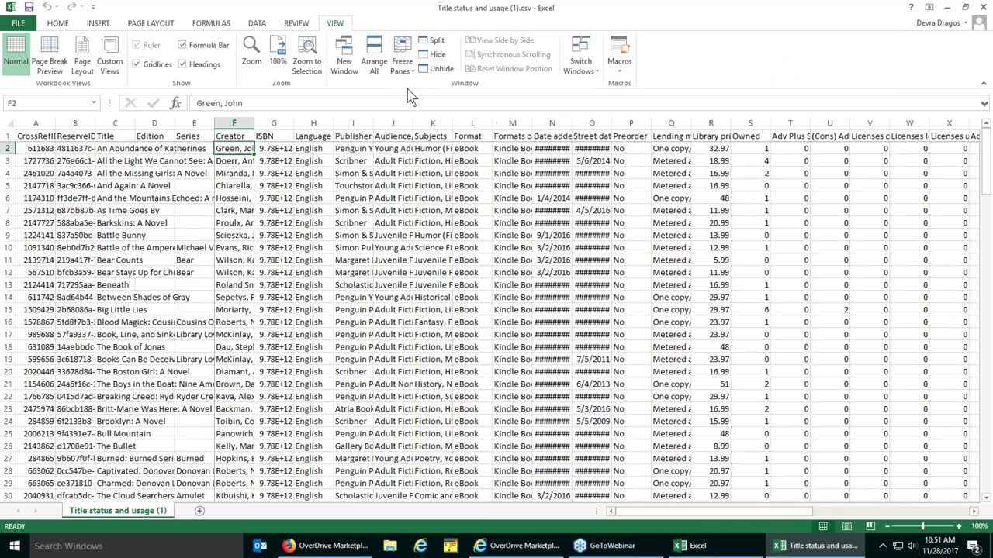
pyautogui.moveTo(95, 124); pyautogui.dragTo(14, 117)
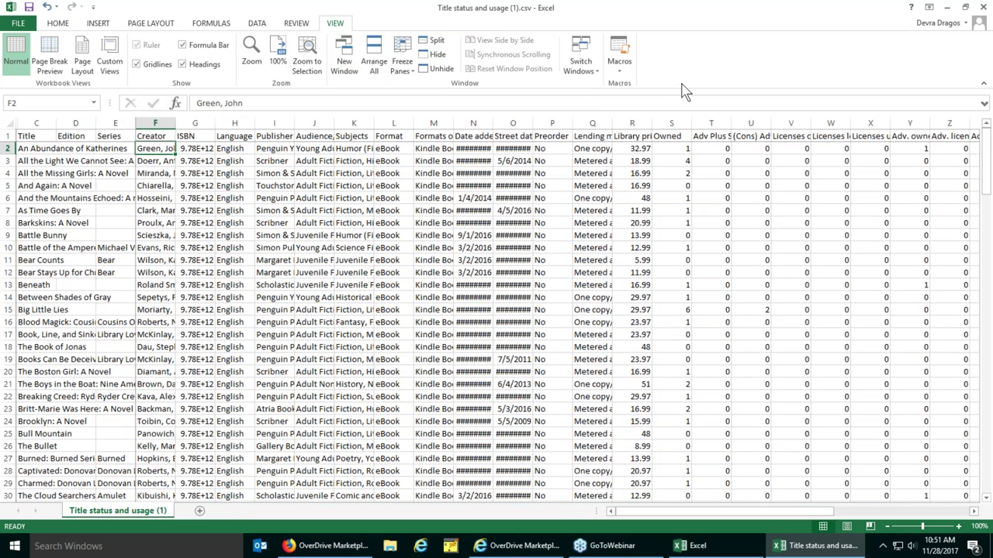
# Start a custom sort by Adv. owned from smallest to largest and add two more sort levels
pyautogui.scroll(6, 681, 83)
pyautogui.click(859, 62)
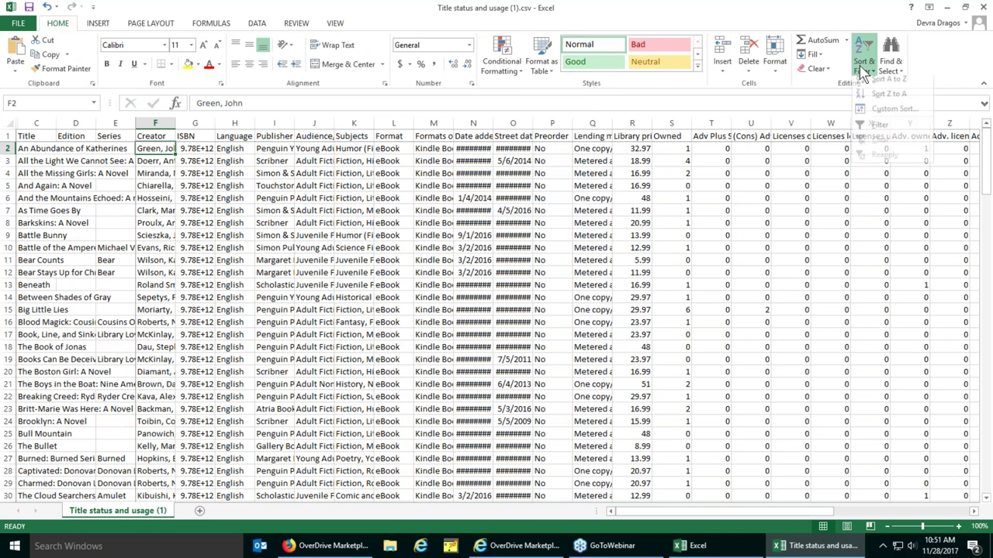
pyautogui.click(885, 118)
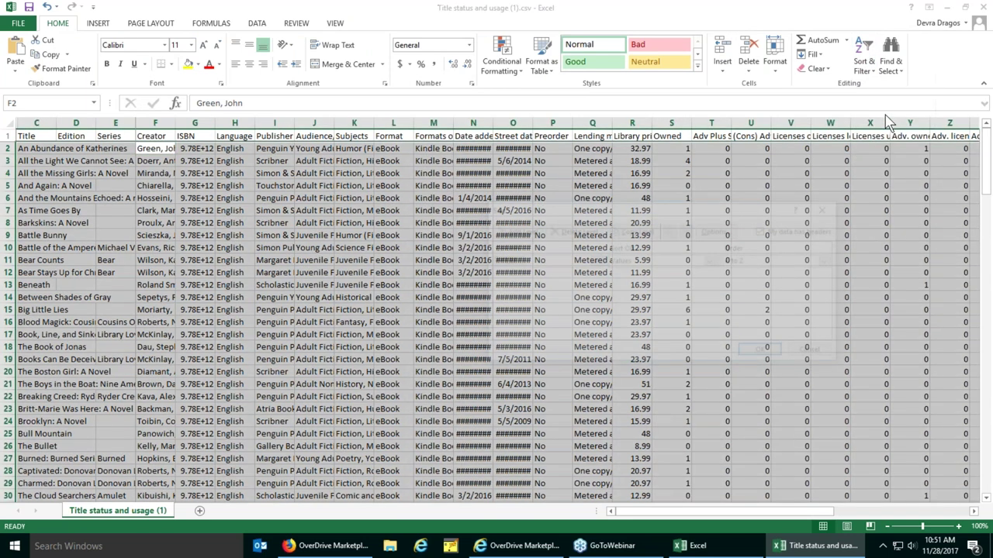
pyautogui.click(593, 264)
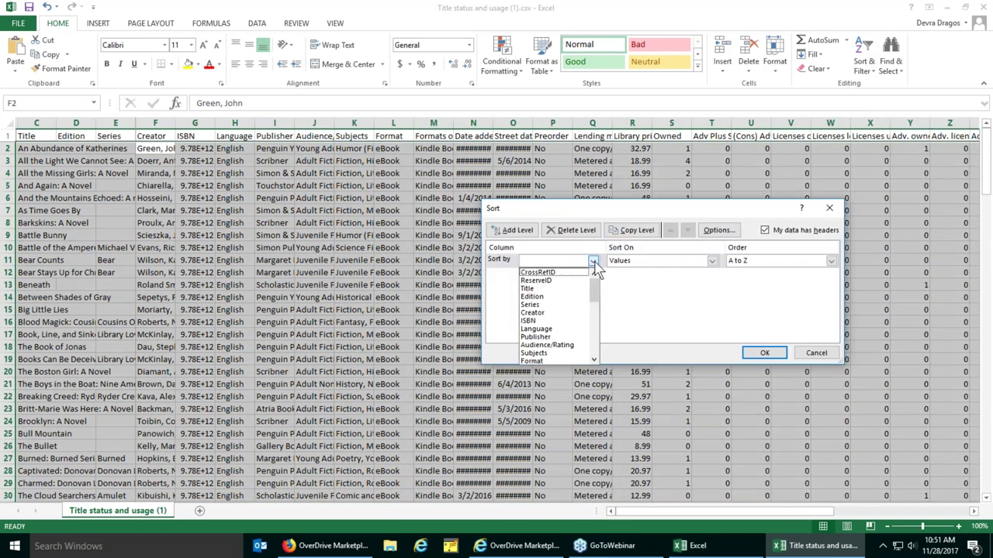
pyautogui.scroll(-2, 599, 297)
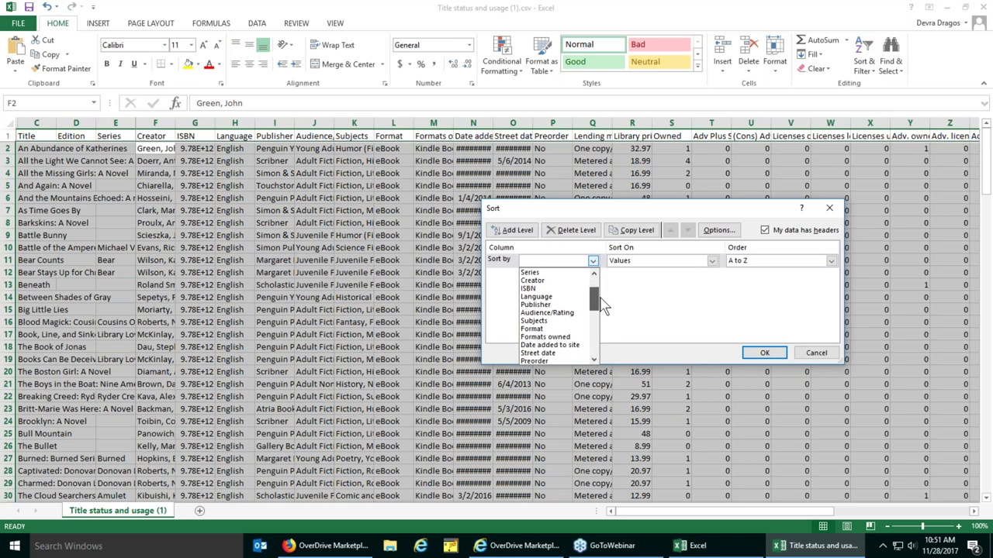
pyautogui.scroll(-4, 603, 306)
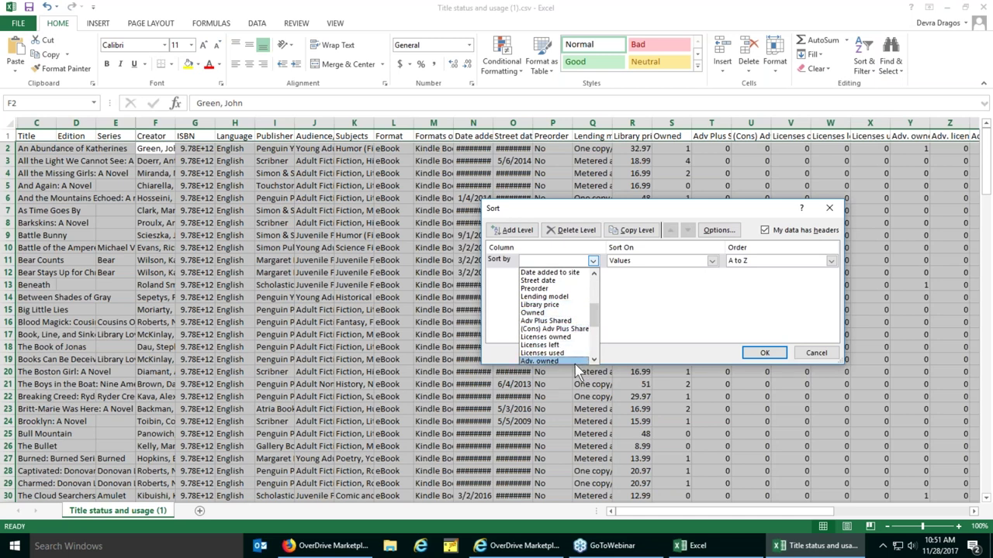
pyautogui.click(574, 361)
pyautogui.doubleClick(523, 231)
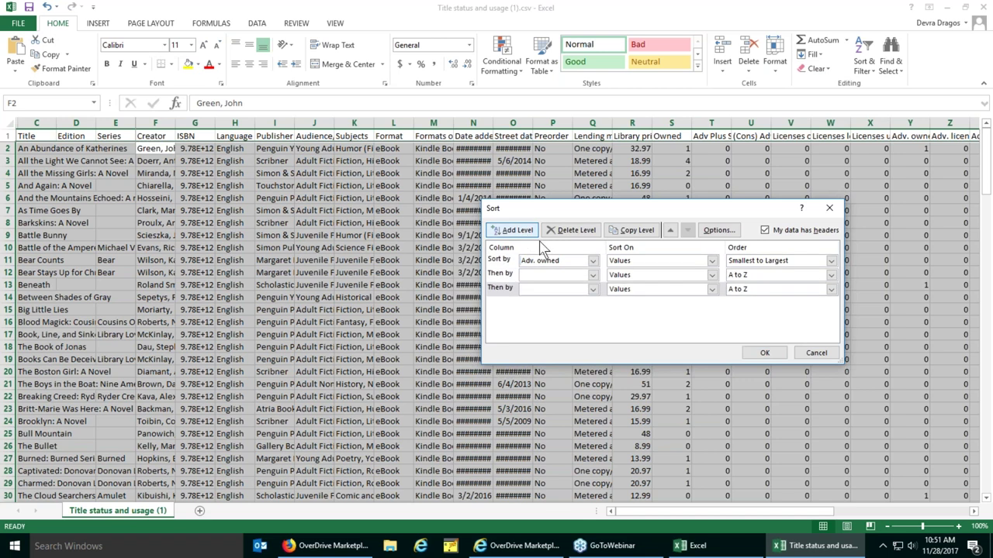
# Set the second sort level to Owned and the third to Lending model, and apply the sort
pyautogui.click(592, 276)
pyautogui.scroll(-2, 603, 323)
pyautogui.scroll(-2, 604, 324)
pyautogui.scroll(-2, 602, 326)
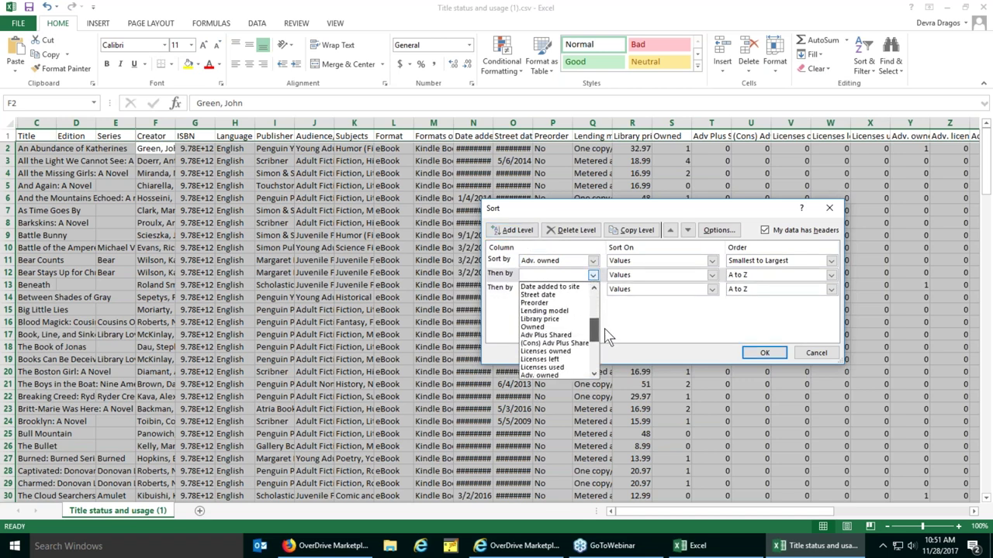
pyautogui.click(575, 326)
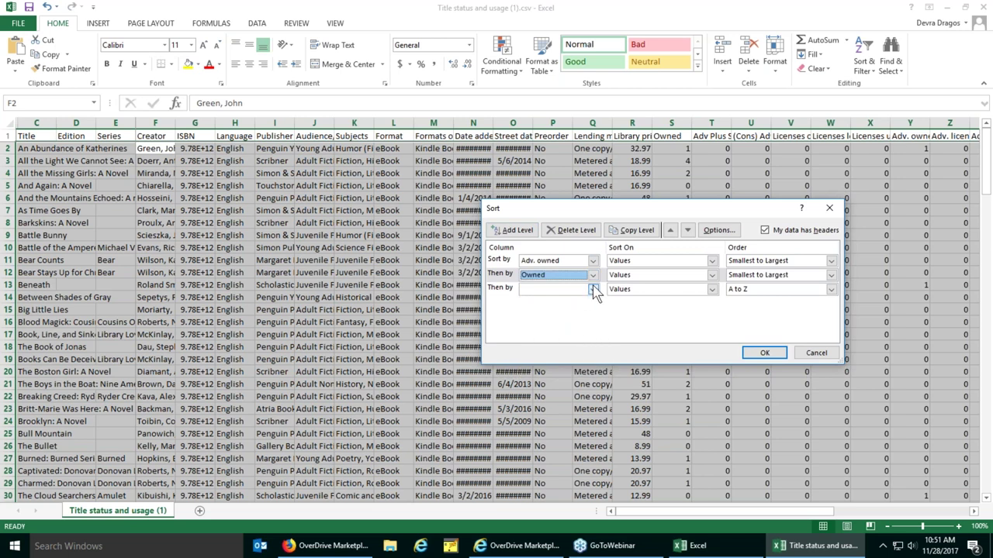
pyautogui.click(593, 289)
pyautogui.scroll(-4, 600, 322)
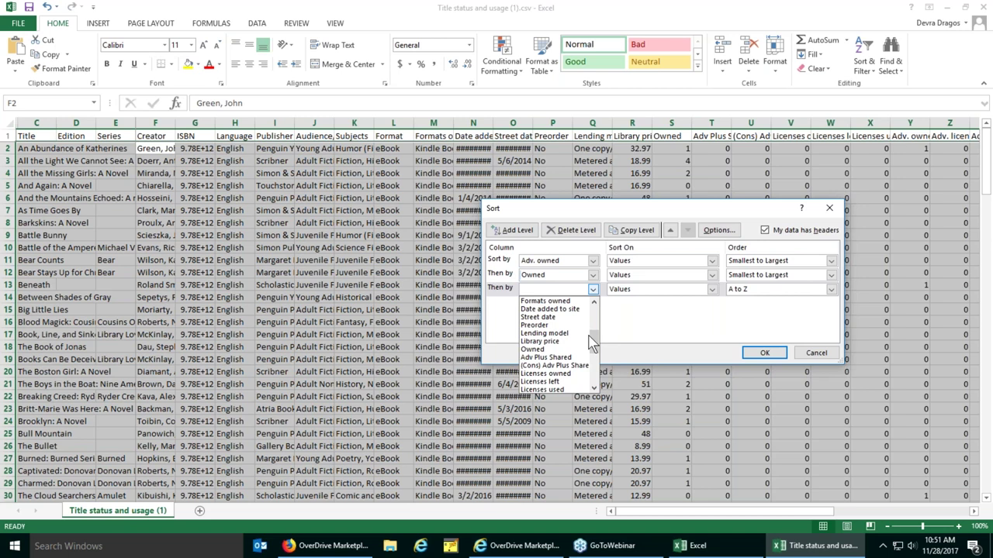
pyautogui.click(578, 333)
pyautogui.click(764, 354)
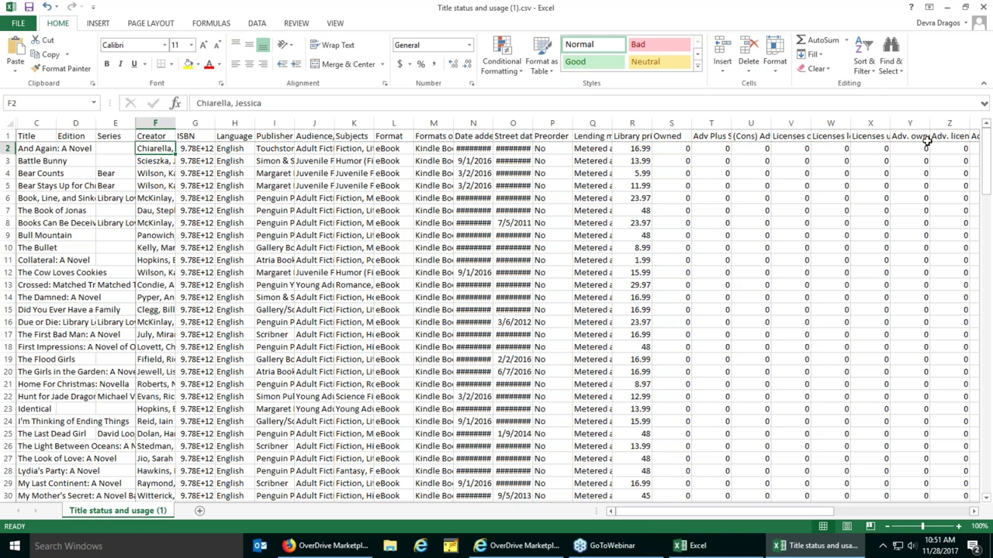
# Highlight the first rows of the Adv. owned column and then the Owned column to review titles without owned copies
pyautogui.moveTo(926, 141); pyautogui.dragTo(928, 476)
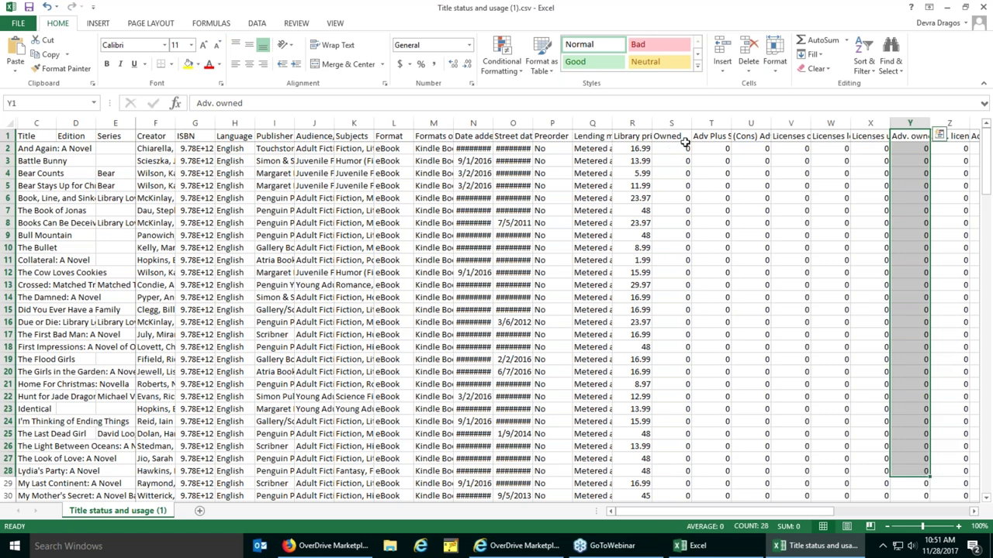
pyautogui.moveTo(676, 138); pyautogui.dragTo(687, 483)
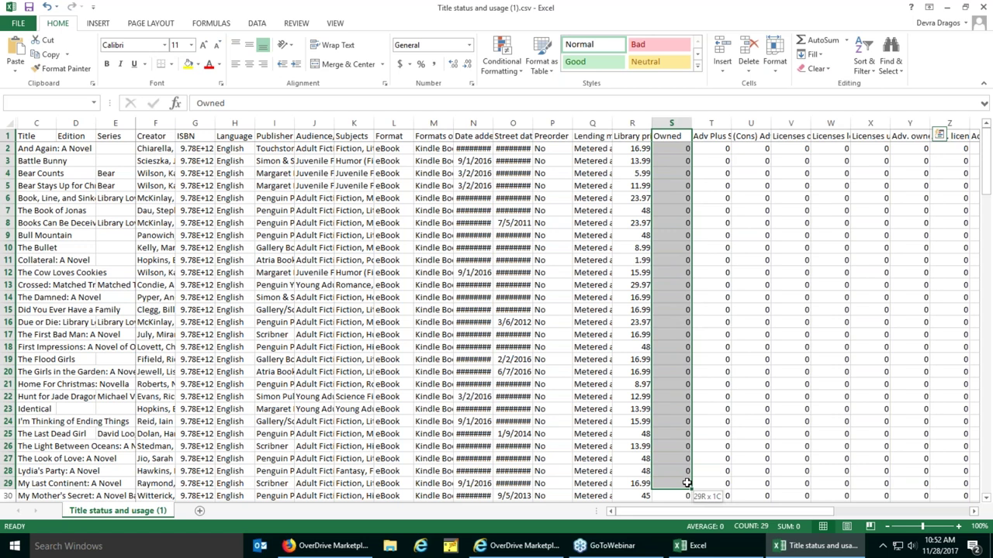
pyautogui.moveTo(687, 483); pyautogui.dragTo(687, 483)
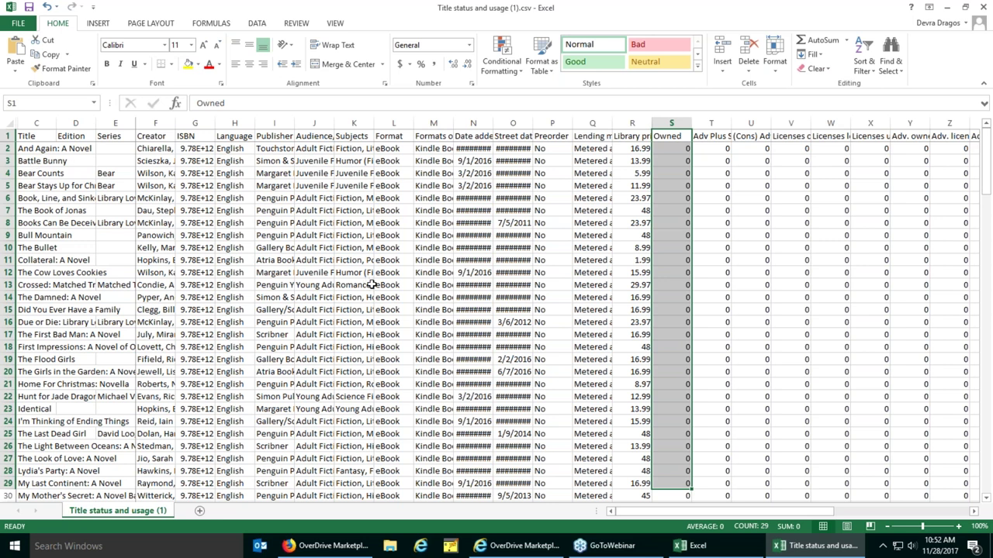
# Review the titles from row 47 on through the holds and expiration columns, highlighting their Owned and Adv. owned values
pyautogui.scroll(-6, 372, 284)
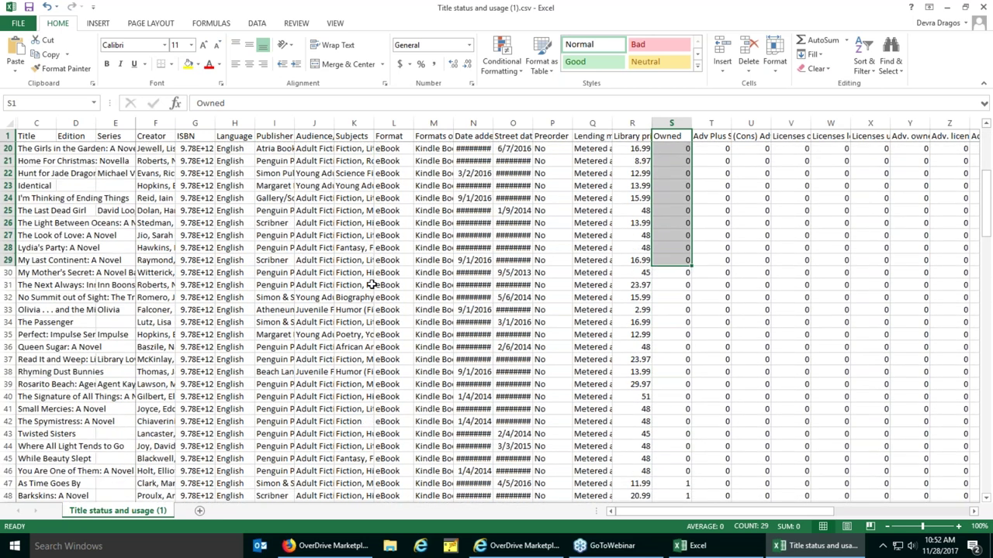
pyautogui.scroll(-5, 636, 331)
pyautogui.scroll(-3, 636, 332)
pyautogui.moveTo(707, 513); pyautogui.dragTo(814, 530)
pyautogui.scroll(-2, 690, 370)
pyautogui.scroll(3, 702, 362)
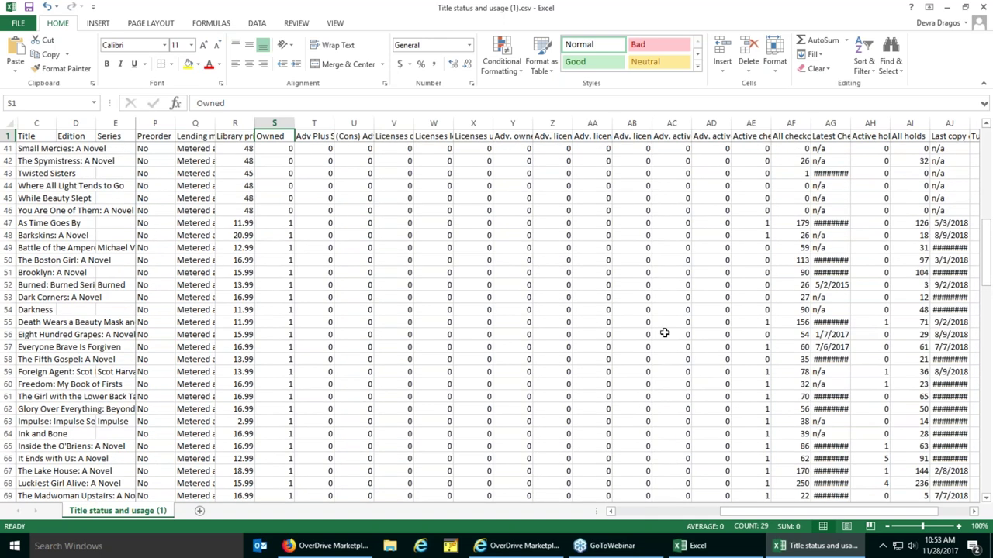
pyautogui.moveTo(285, 222); pyautogui.dragTo(279, 493)
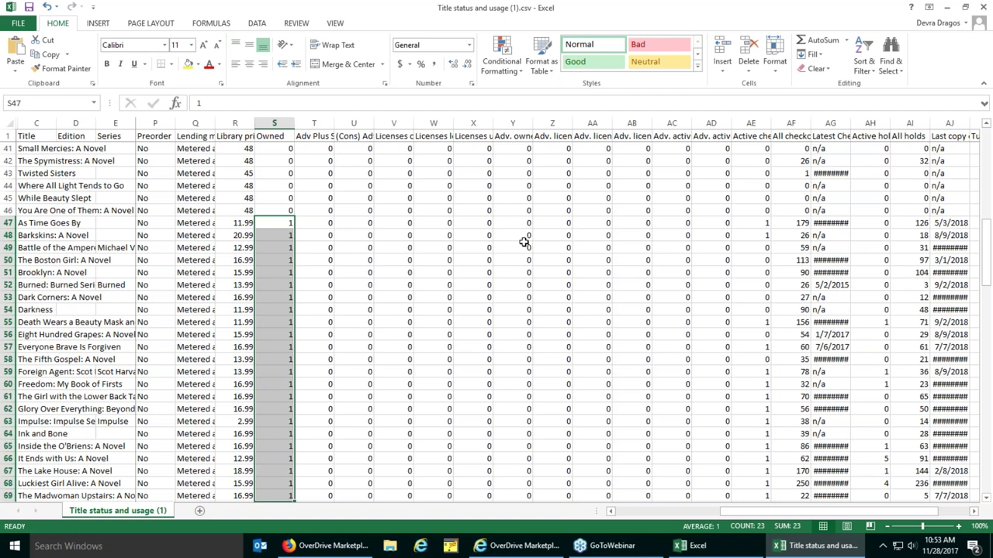
pyautogui.moveTo(514, 222); pyautogui.dragTo(516, 492)
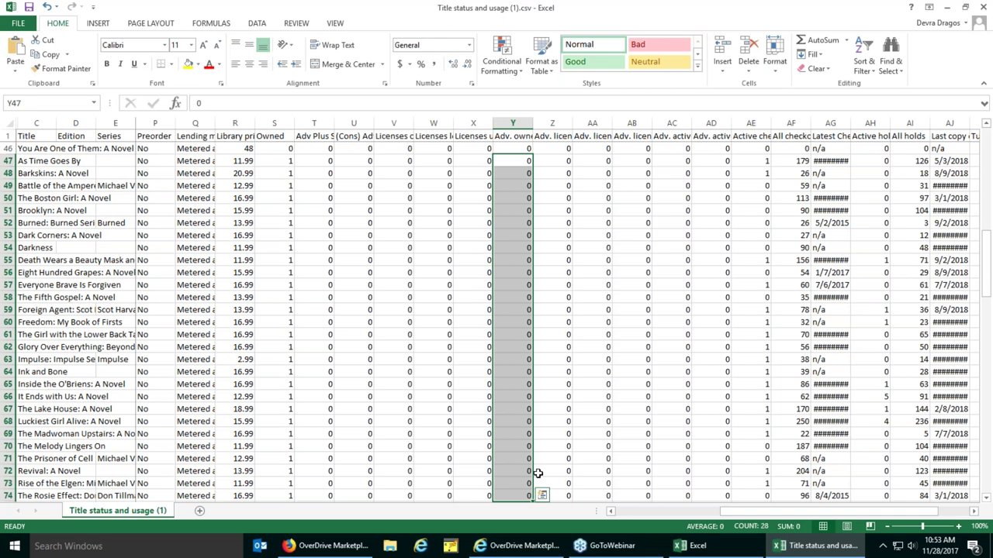
# Go to the end of the sorted list and highlight the Adv. owned values in rows 140 to 158
pyautogui.scroll(-1, 546, 384)
pyautogui.scroll(-12, 547, 384)
pyautogui.scroll(-11, 547, 383)
pyautogui.scroll(-7, 546, 384)
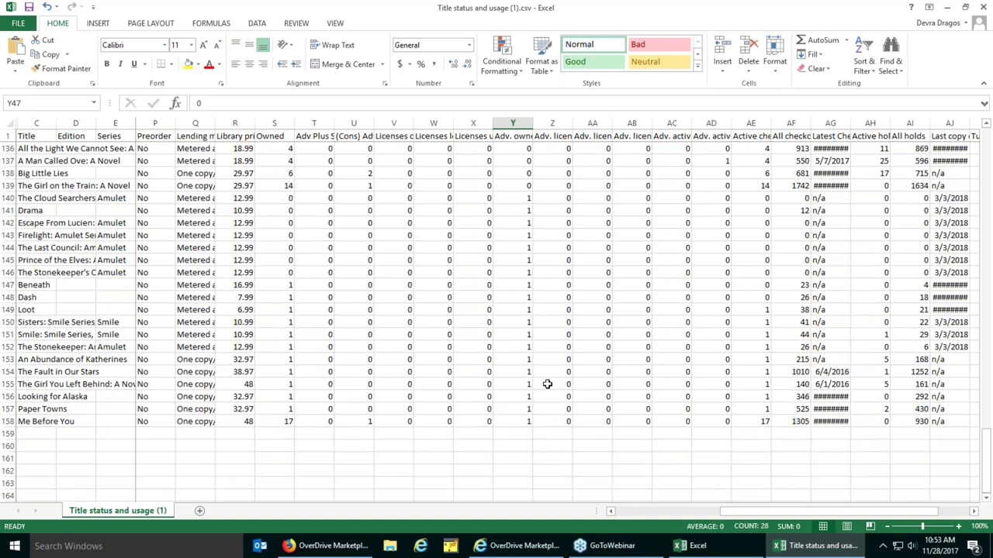
pyautogui.scroll(1, 547, 384)
pyautogui.click(510, 233)
pyautogui.moveTo(511, 233); pyautogui.dragTo(523, 461)
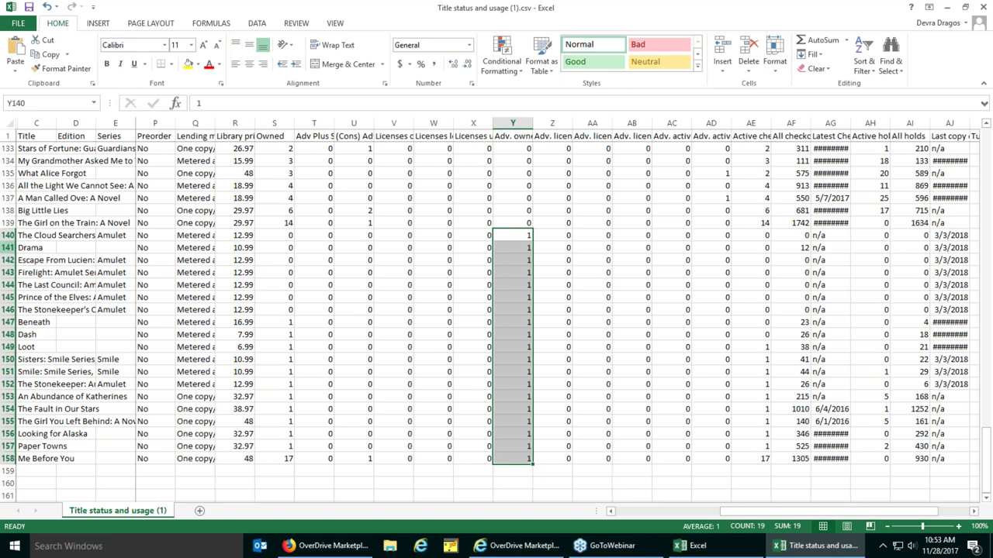
# Highlight rows 140 to 146 of the exported report, then close the workbook without saving and exit Excel
pyautogui.moveTo(9, 235); pyautogui.dragTo(10, 309)
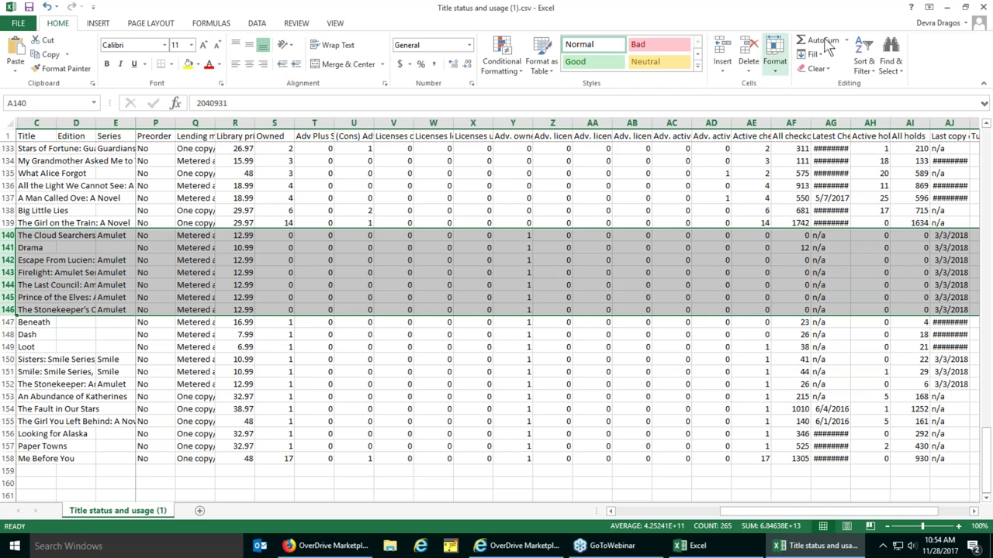
pyautogui.click(984, 6)
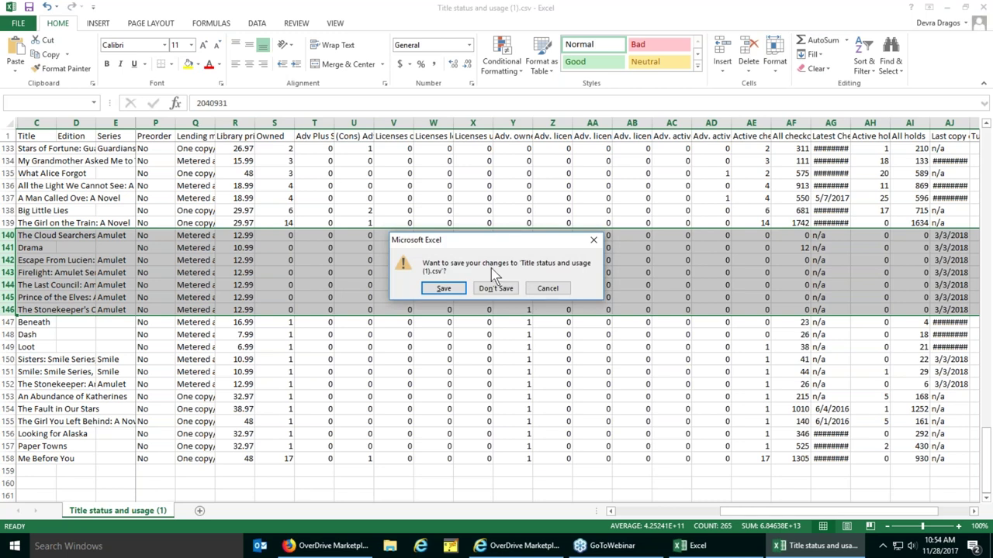
pyautogui.click(497, 289)
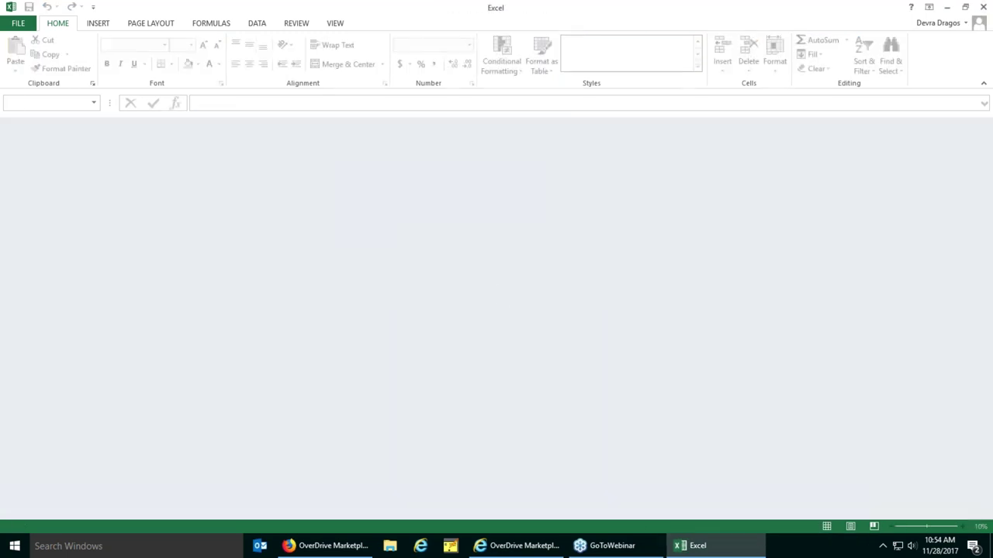
pyautogui.click(984, 7)
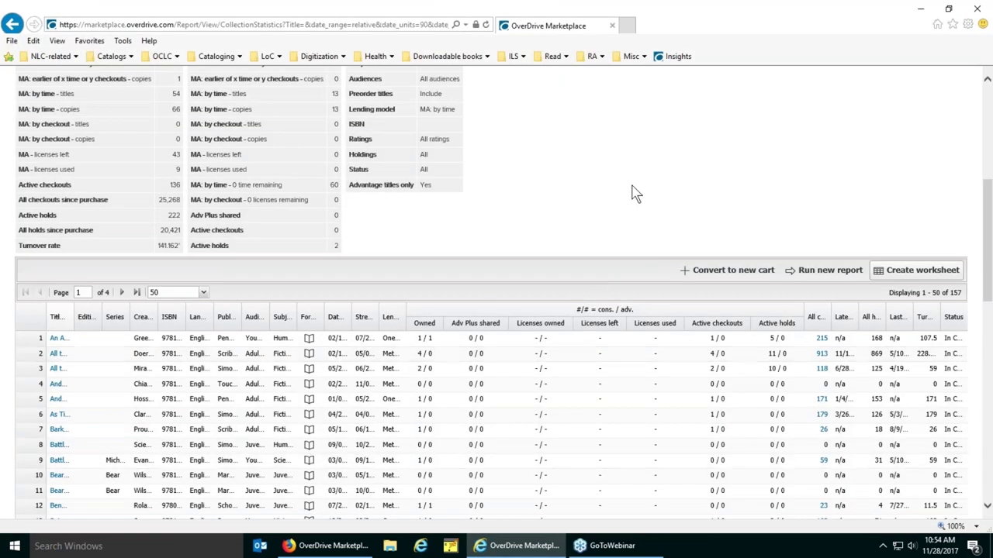
# Leave the Title status and usage report and open the Circulation activity report from the Insights reports
pyautogui.scroll(-2, 632, 193)
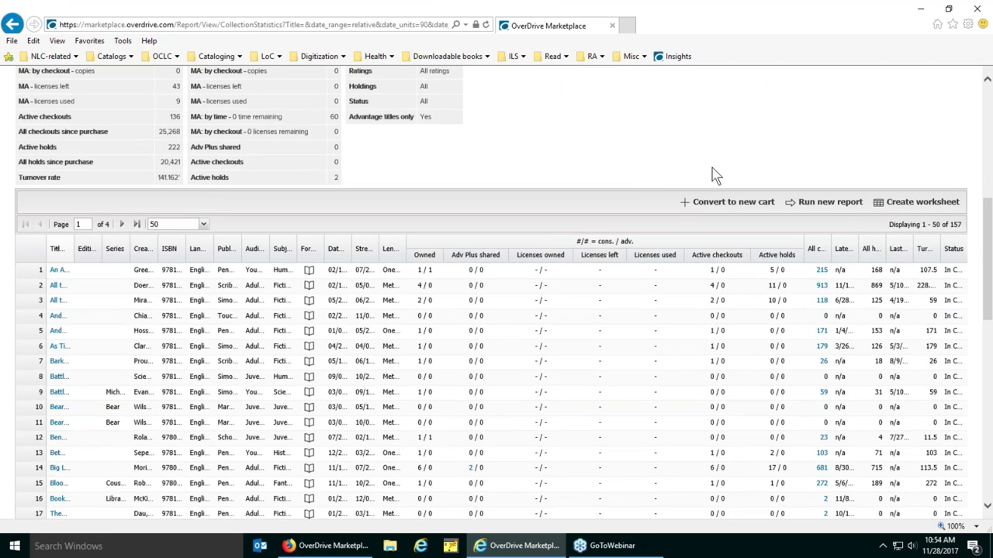
pyautogui.scroll(5, 713, 174)
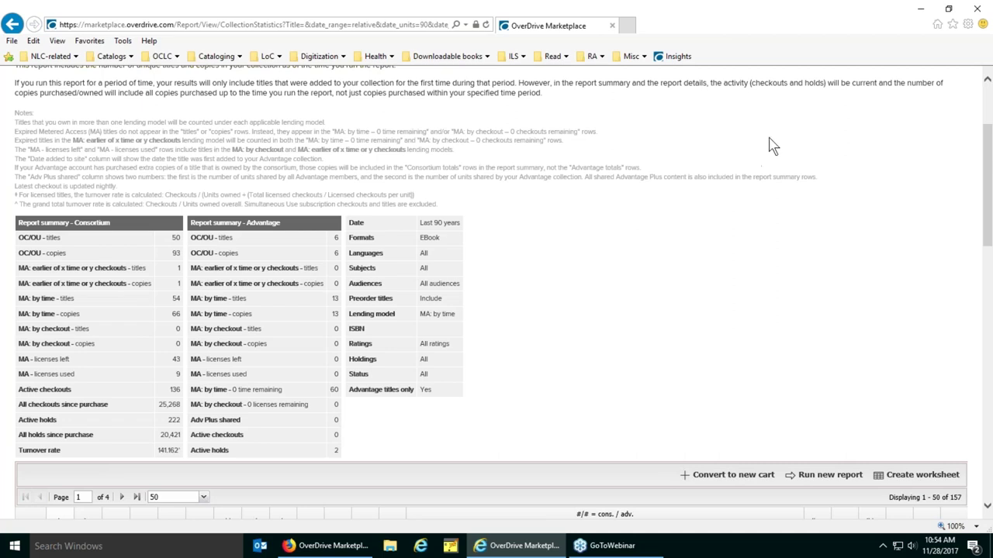
pyautogui.scroll(3, 772, 146)
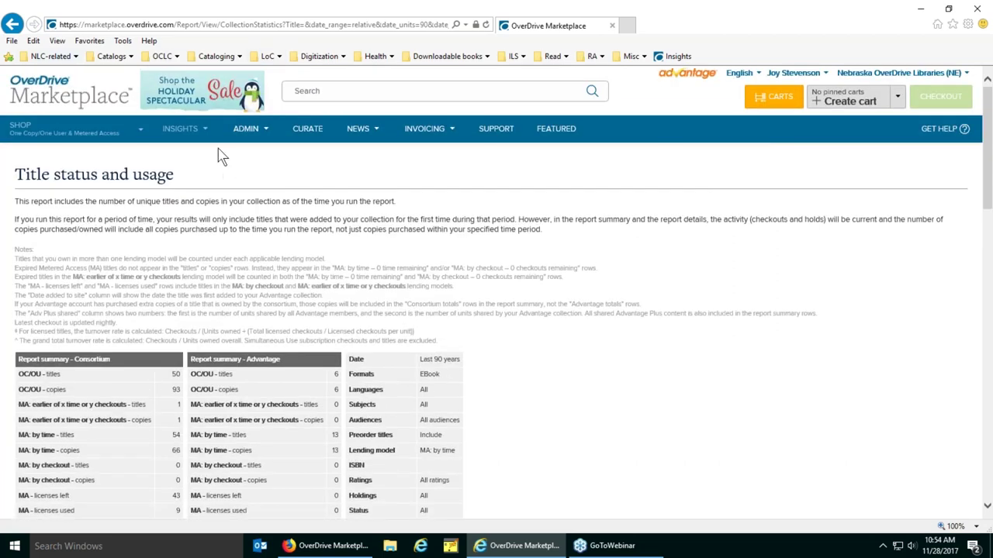
pyautogui.moveTo(190, 133)
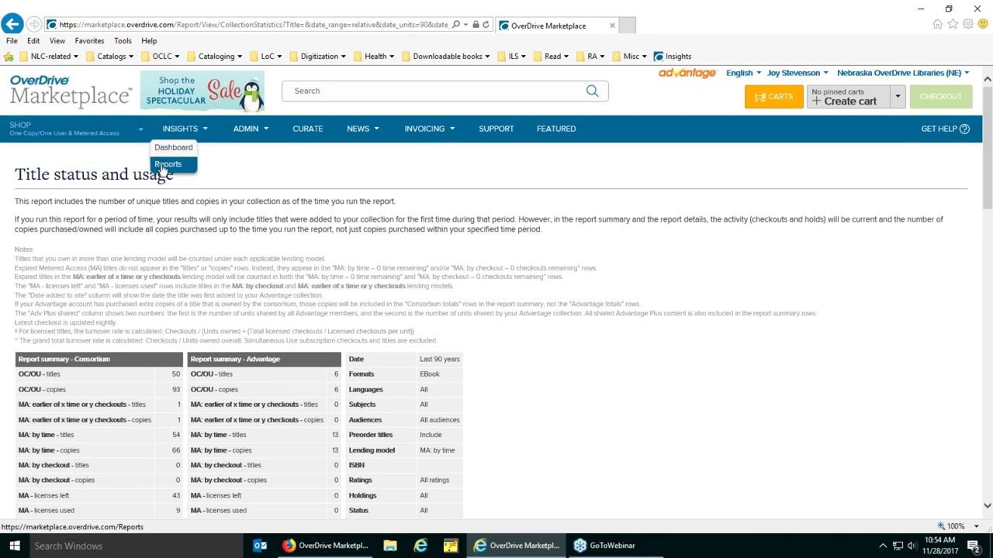
pyautogui.click(167, 164)
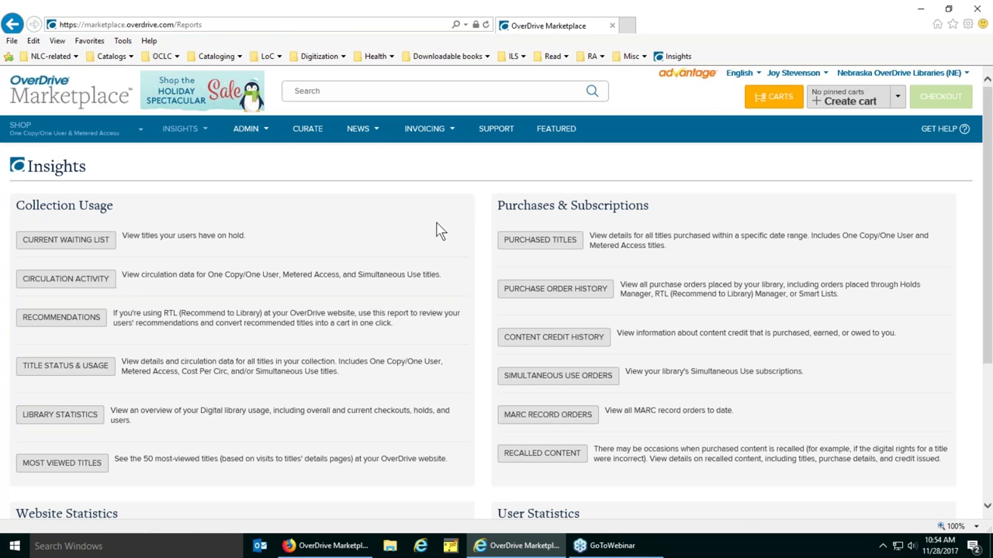
pyautogui.click(56, 284)
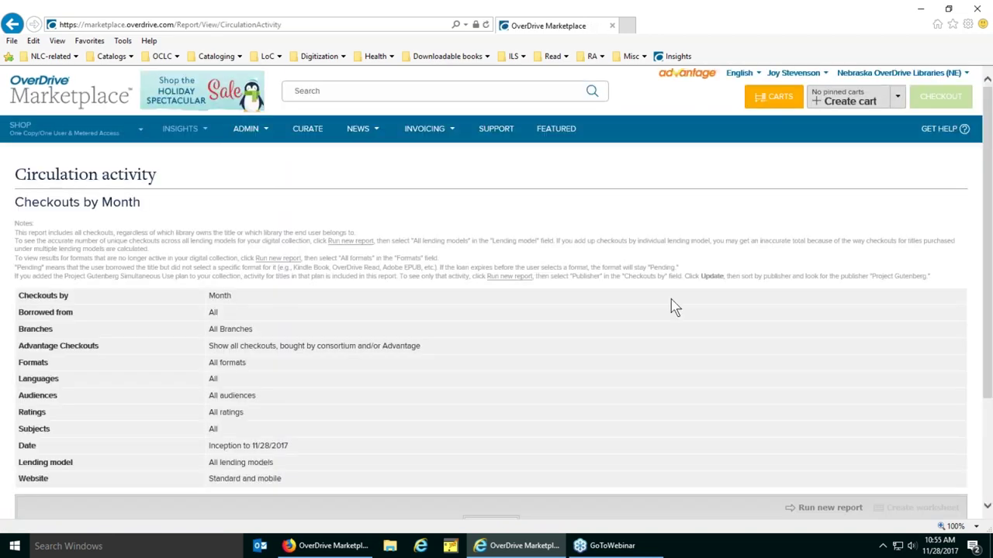
# Run a new circulation report by Title for creator Nicholas Sparks, showing only checkouts by my Advantage users on my Advantage-owned titles
pyautogui.scroll(-3, 673, 306)
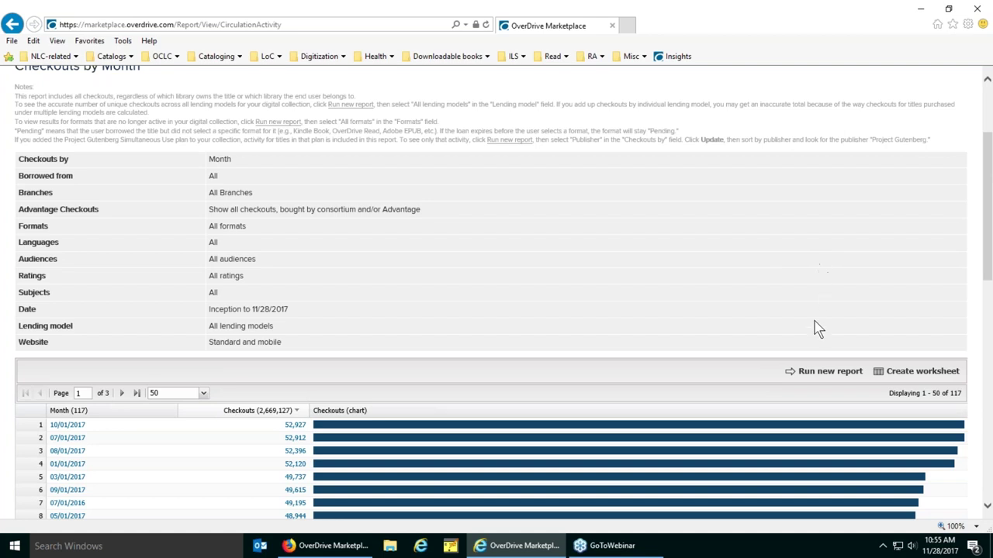
pyautogui.click(824, 376)
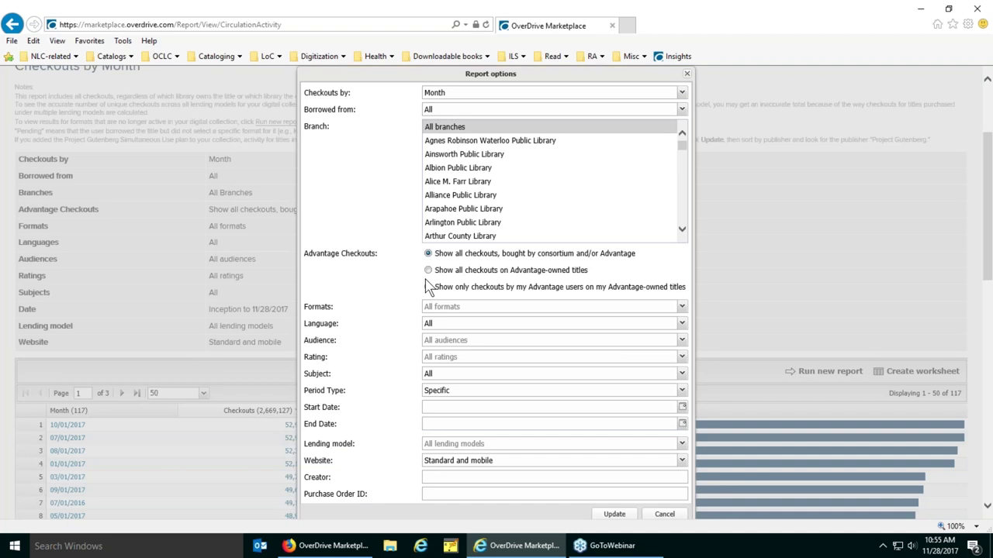
pyautogui.click(460, 478)
pyautogui.write('nichaolas sparks')
pyautogui.click(681, 93)
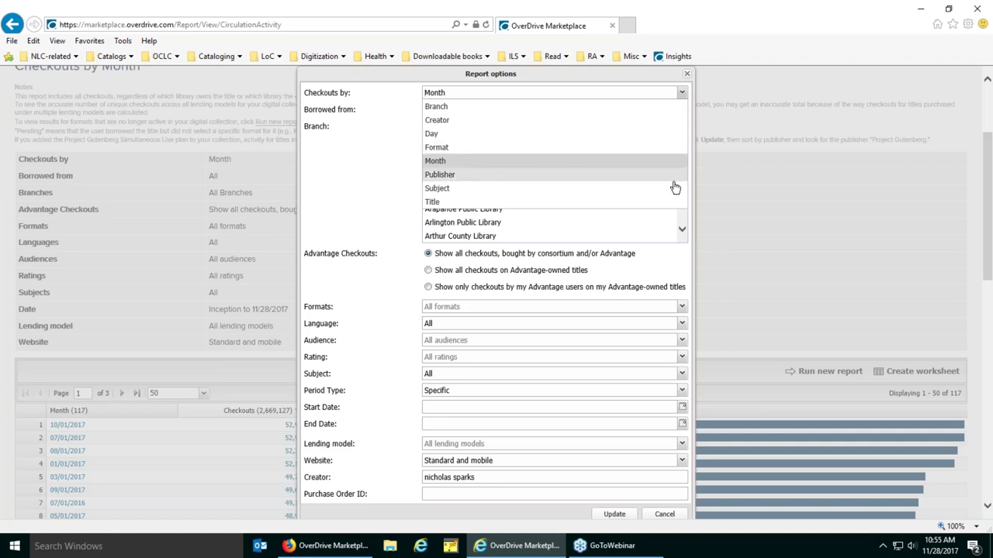
pyautogui.click(675, 202)
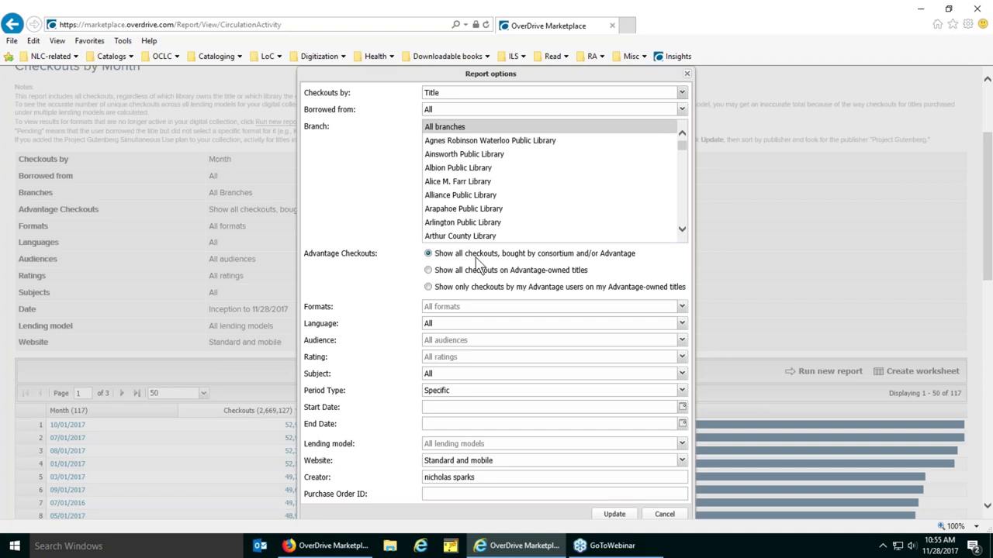
pyautogui.click(428, 287)
pyautogui.click(617, 518)
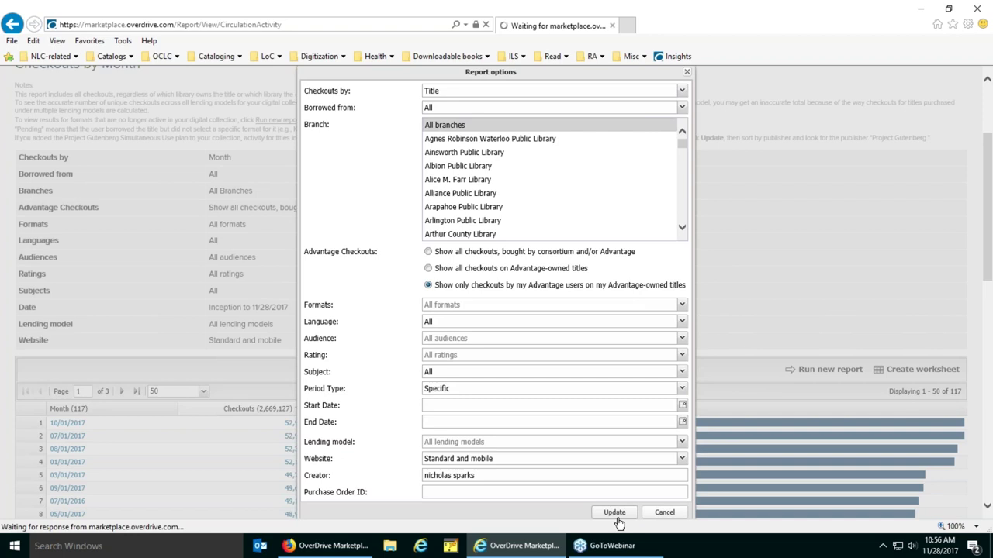
pyautogui.click(616, 515)
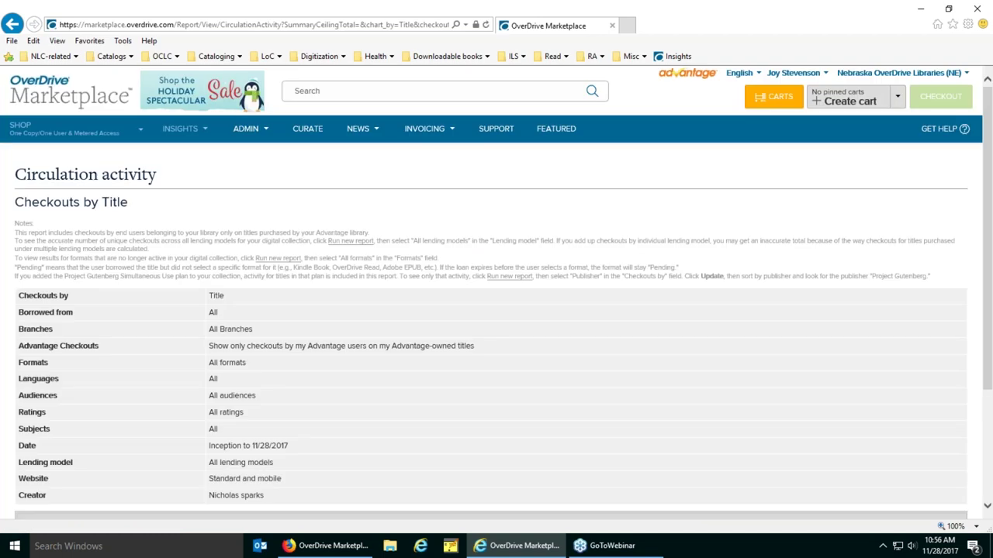
# Open the checkout details of the first listed title, The Lucky One, and examine its Bought by column
pyautogui.scroll(-2, 764, 476)
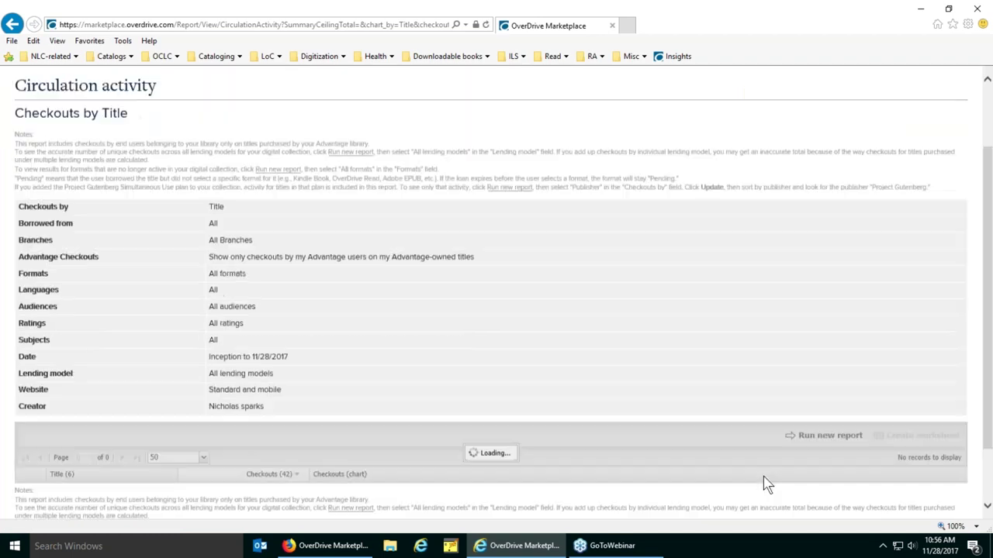
pyautogui.scroll(-1, 763, 477)
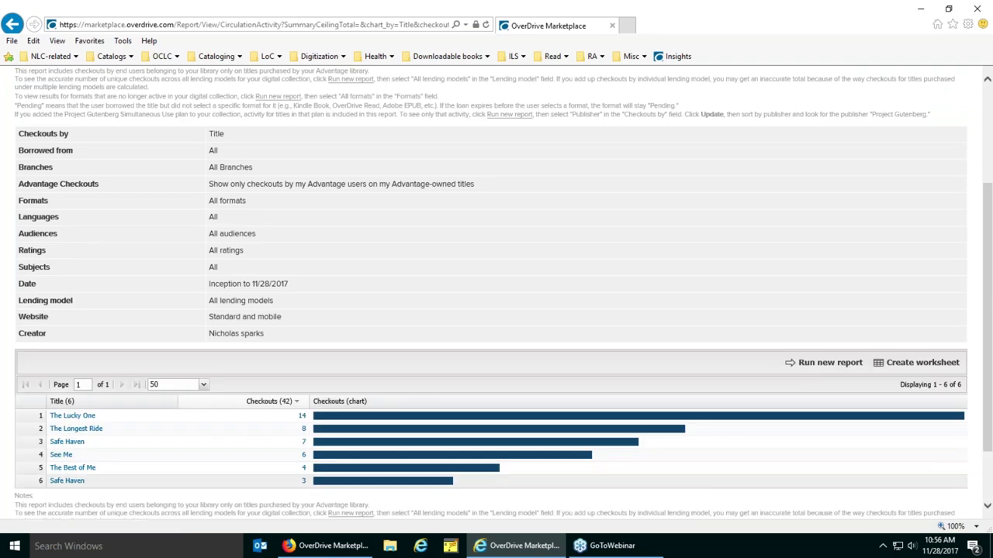
pyautogui.click(302, 417)
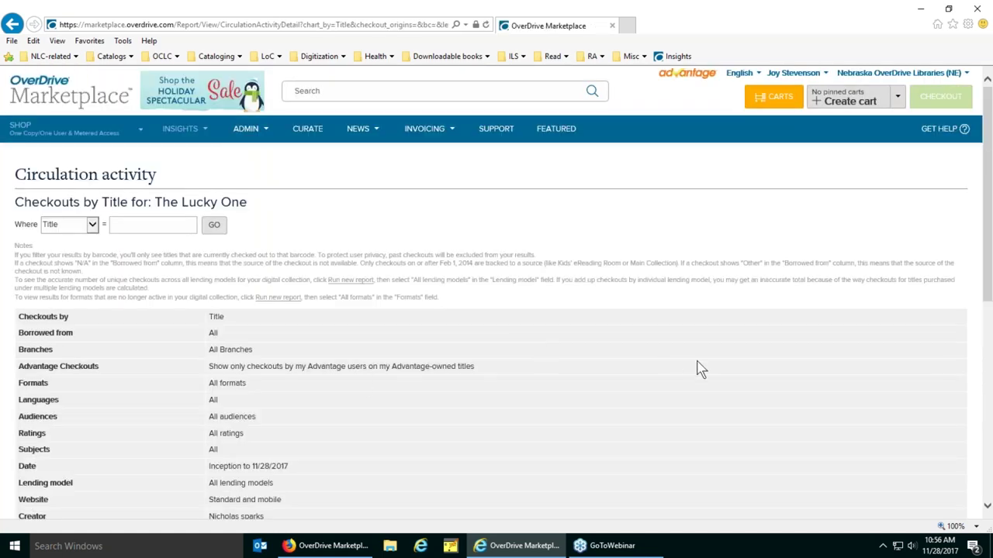
pyautogui.scroll(-3, 697, 369)
pyautogui.scroll(-3, 697, 370)
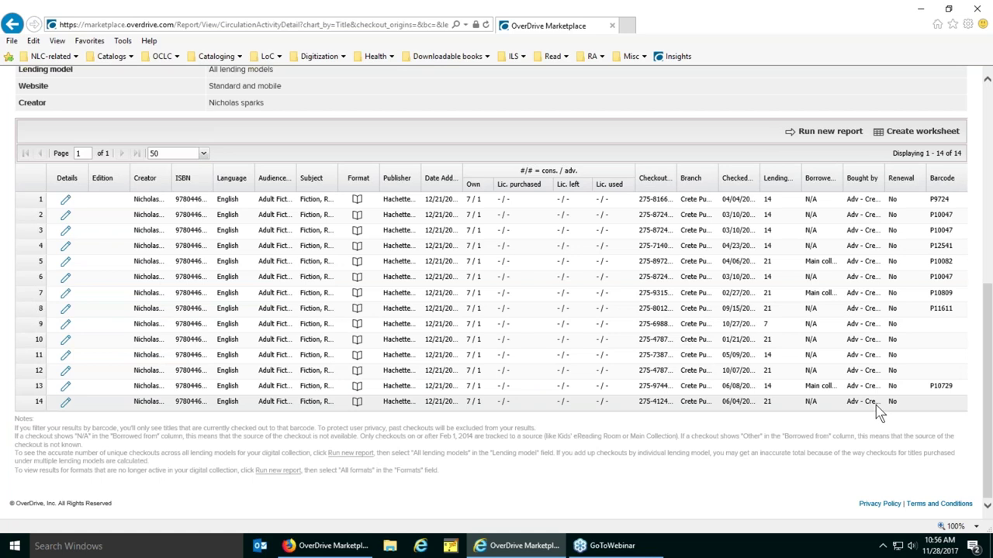
# Rerun the report for the Crete Public Library branch, showing all checkouts bought by consortium and/or Advantage
pyautogui.scroll(4, 877, 411)
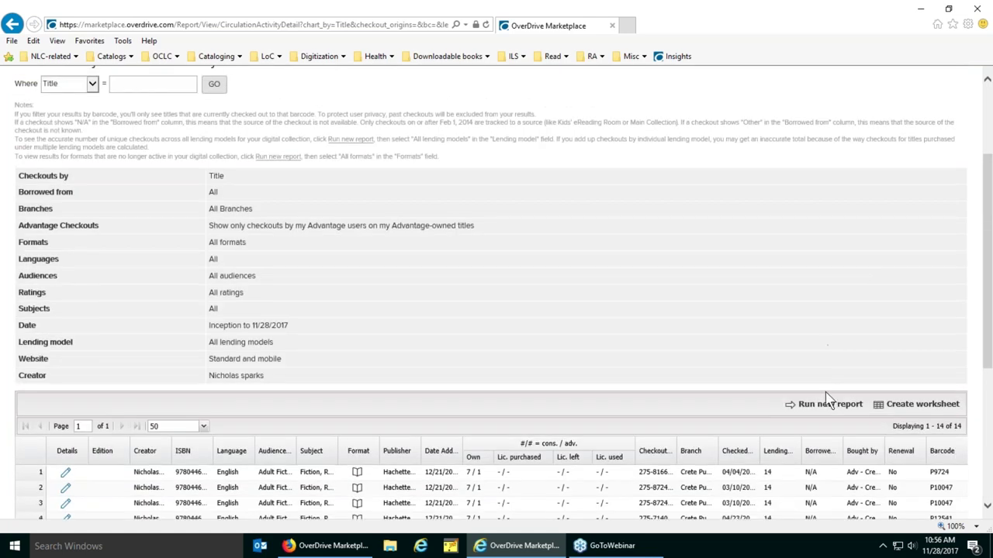
pyautogui.click(832, 408)
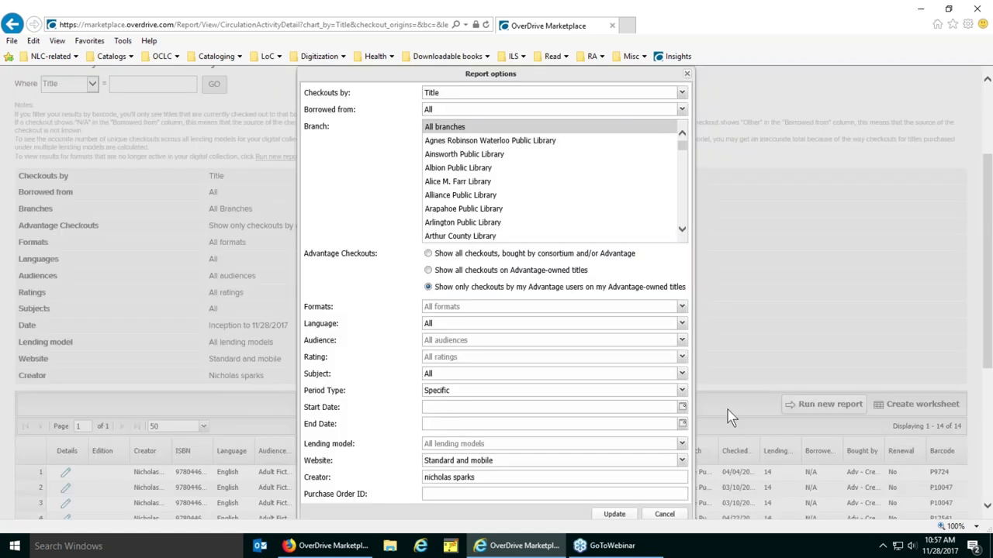
pyautogui.click(428, 254)
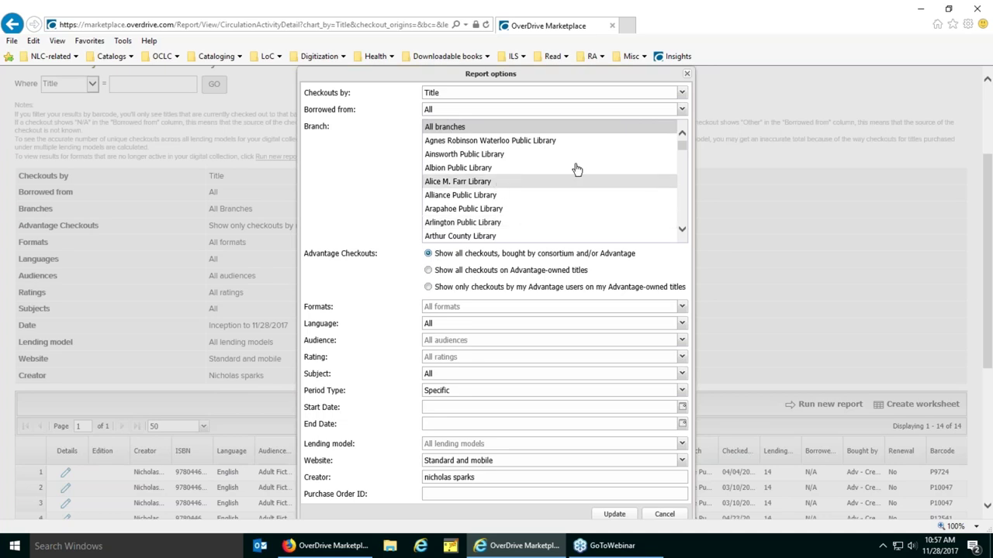
pyautogui.scroll(-10, 685, 217)
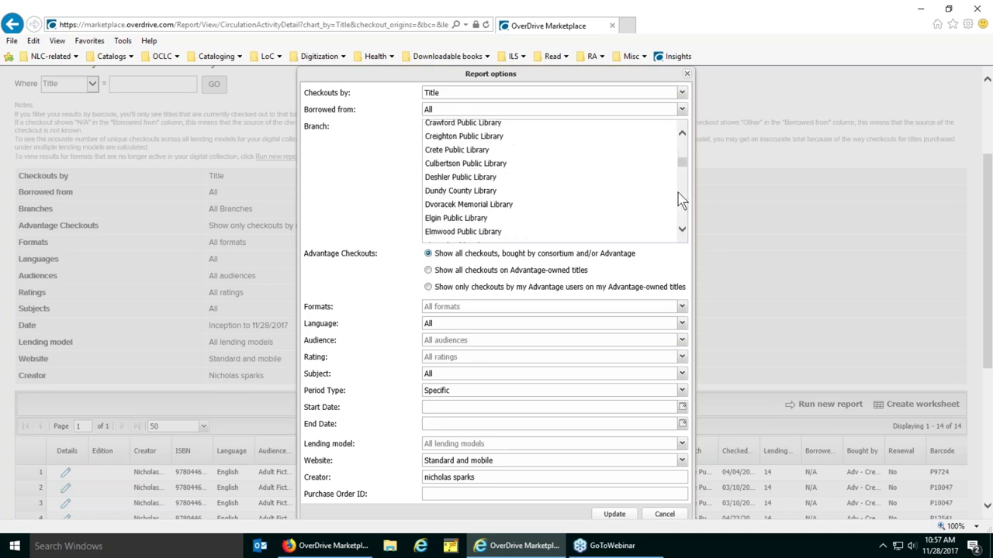
pyautogui.click(628, 152)
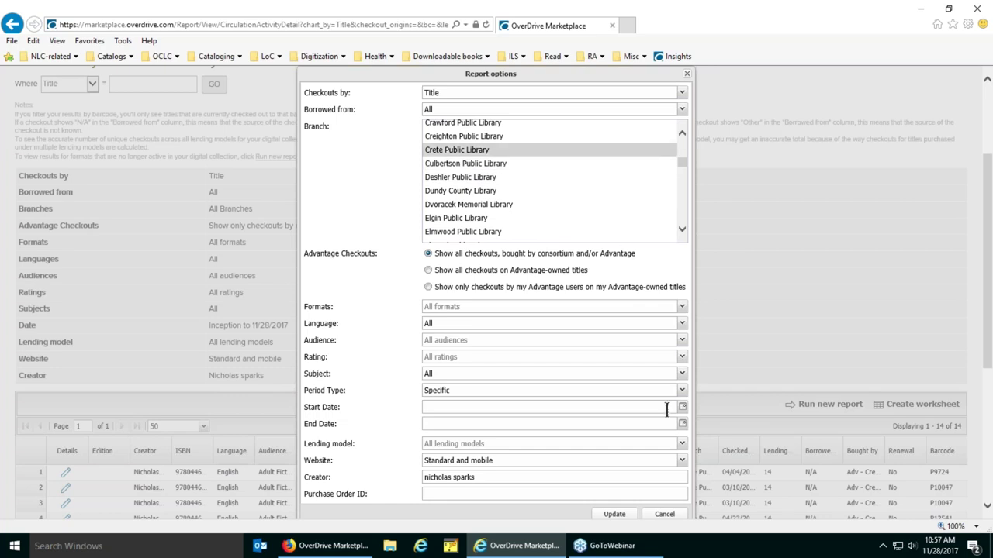
pyautogui.click(613, 515)
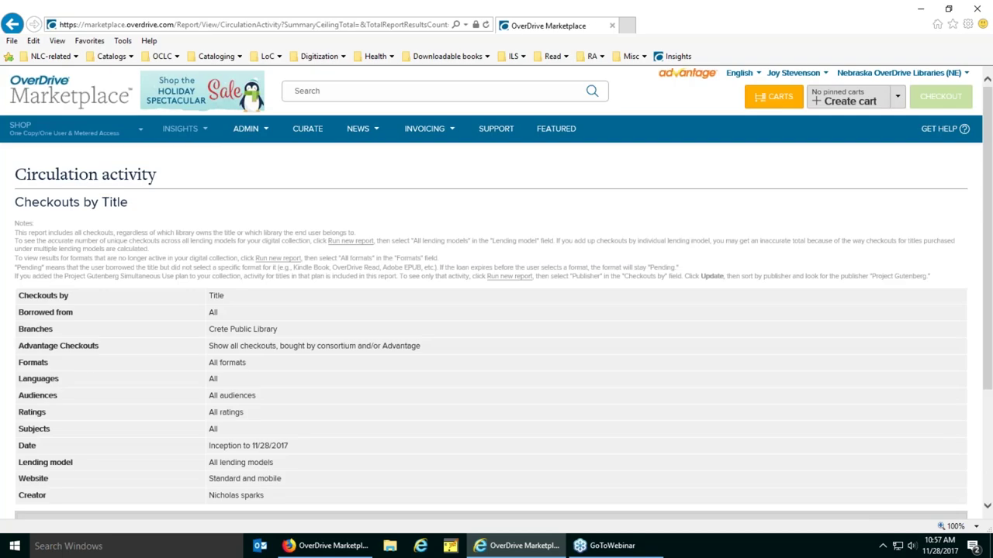
# Open the Crete Public Library checkout details for The Lucky One and compare consortium and Advantage entries under Bought by
pyautogui.scroll(-4, 838, 393)
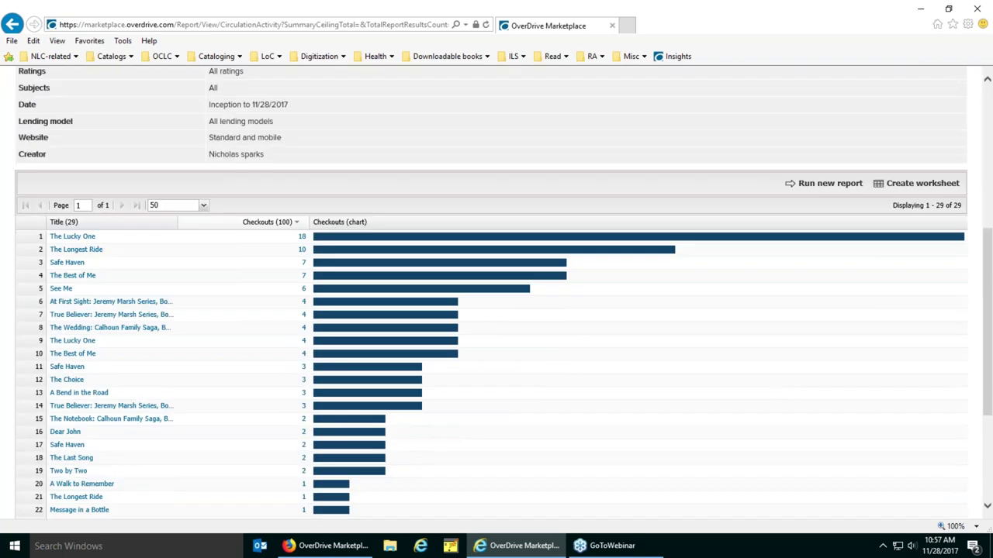
pyautogui.click(302, 240)
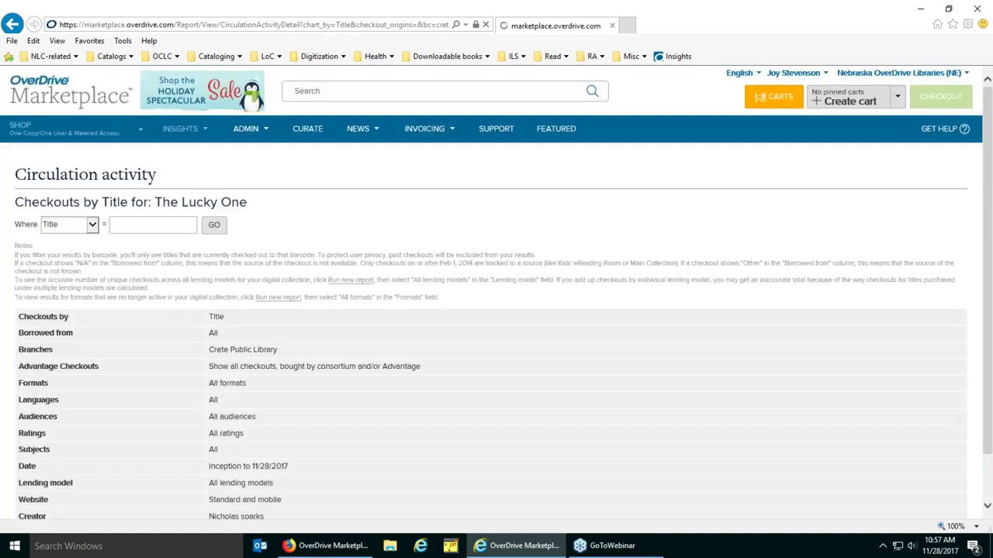
pyautogui.scroll(-3, 837, 328)
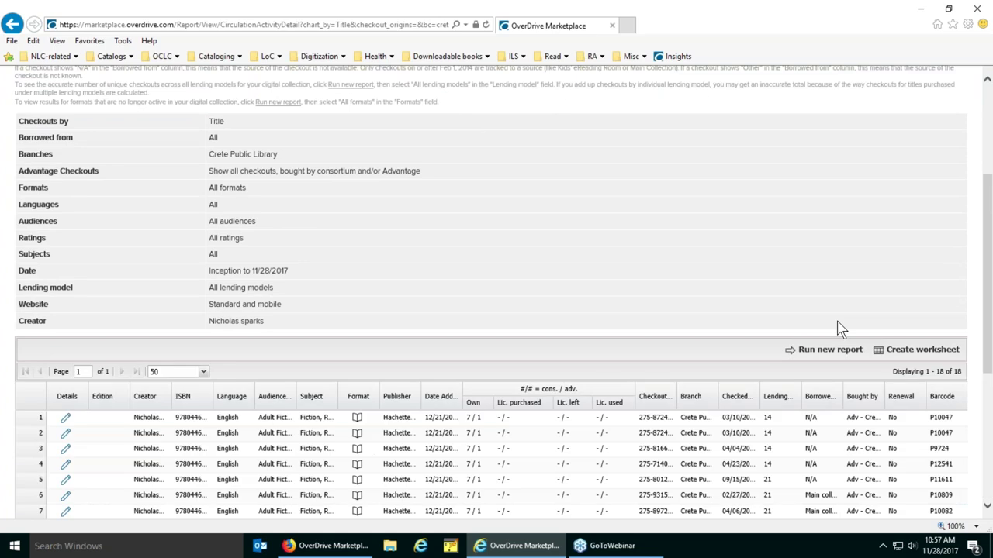
pyautogui.scroll(-3, 838, 328)
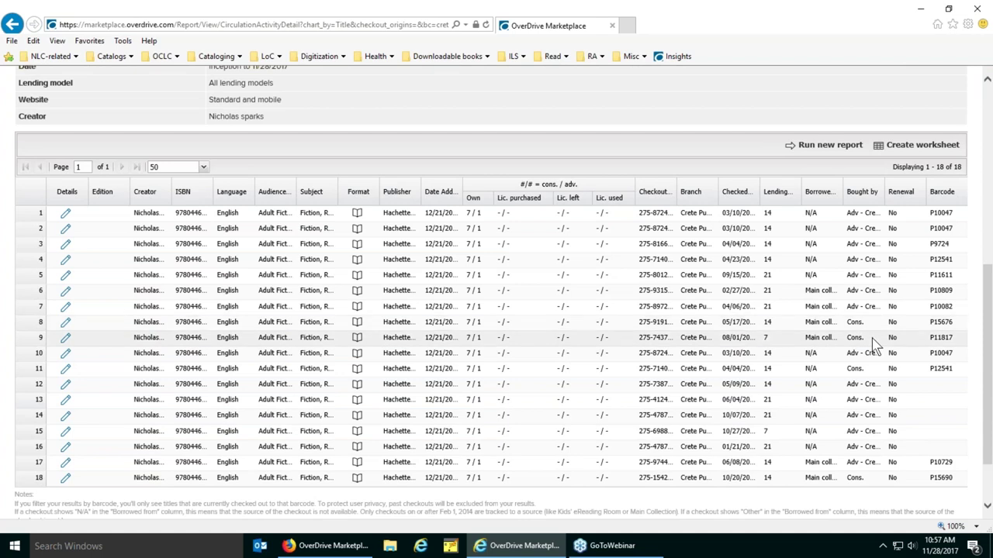
# Search the Marketplace for the title The Lucky One and look through the matching titles' ownership and checkout figures
pyautogui.scroll(5, 879, 371)
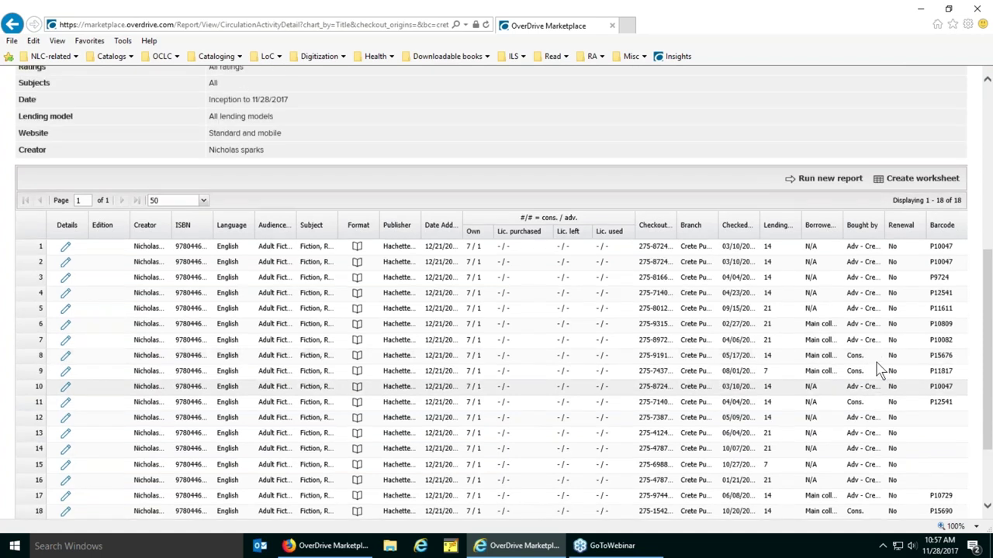
pyautogui.click(308, 91)
pyautogui.write('luc')
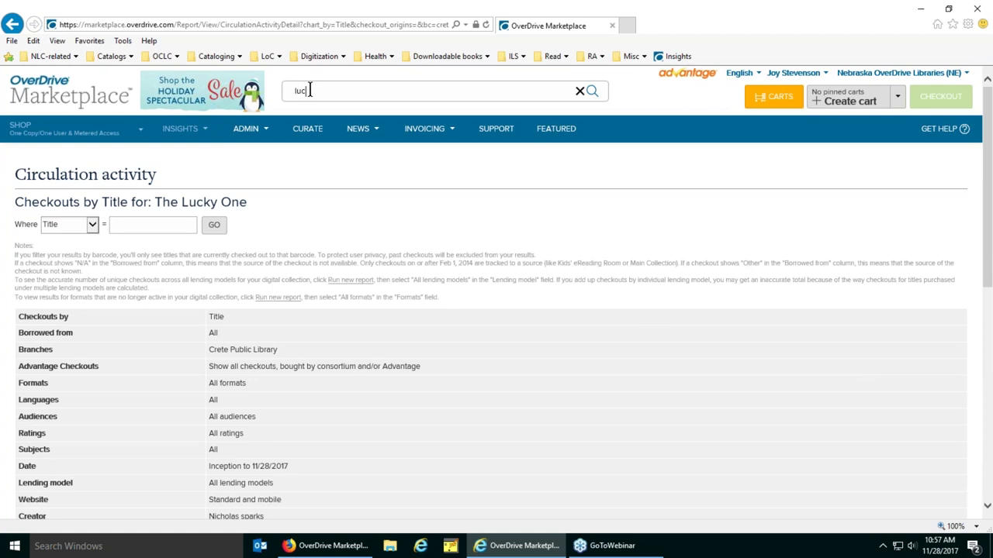
pyautogui.press('BackSpace')
pyautogui.press('BackSpace')
pyautogui.press('BackSpace')
pyautogui.write('the lucky one')
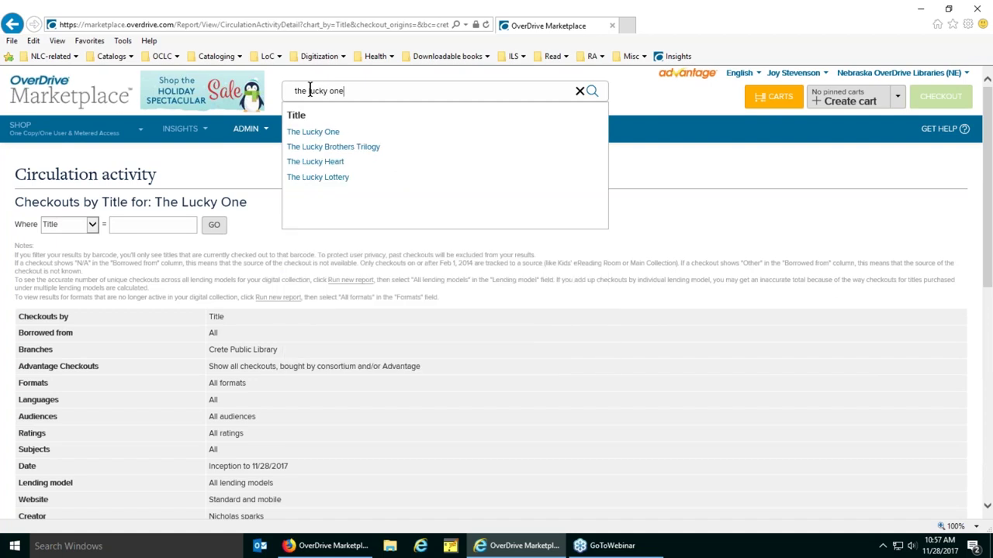
pyautogui.click(334, 133)
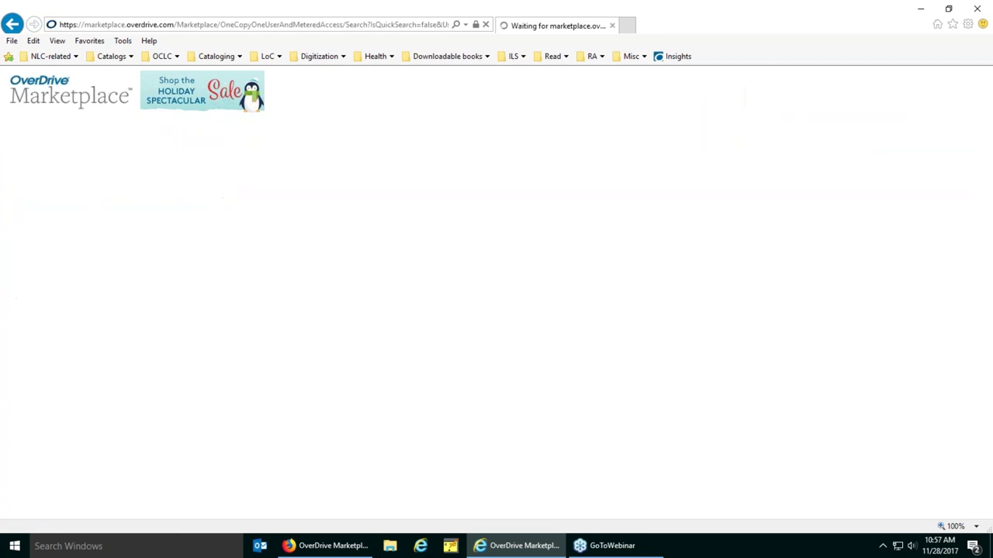
pyautogui.scroll(-5, 477, 295)
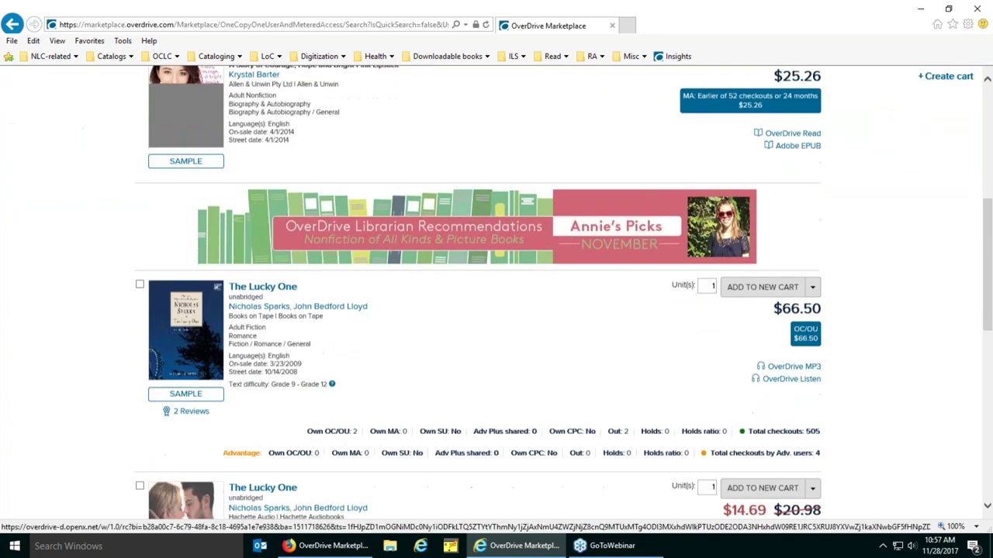
# Examine the consortium and Advantage ownership and total checkouts of the Nicholas Sparks ebook edition of The Lucky One
pyautogui.scroll(-6, 477, 295)
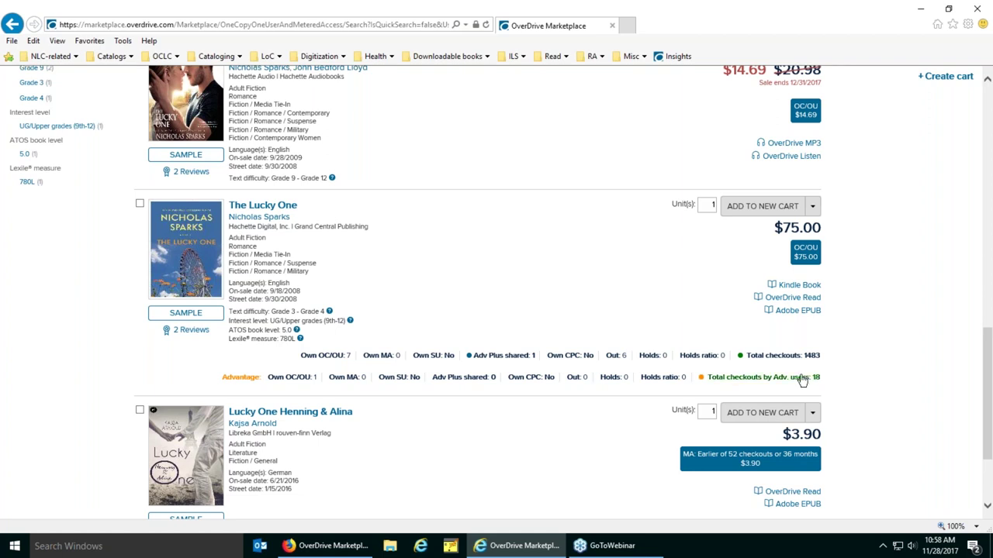
pyautogui.scroll(1, 560, 366)
pyautogui.scroll(6, 560, 366)
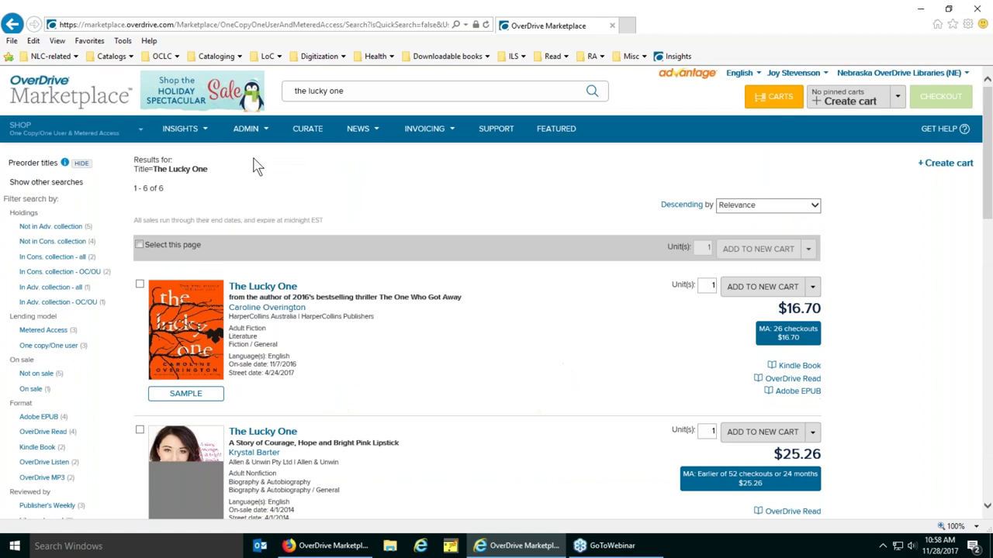
# Start a new Advantage Plus plan and review its user demand, collection development and scheduling criteria
pyautogui.moveTo(243, 129)
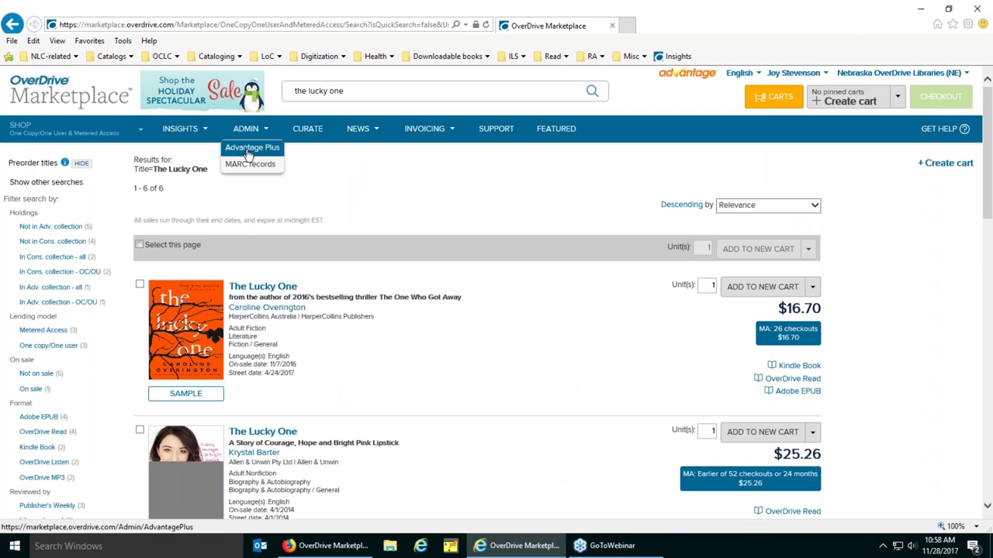
pyautogui.click(250, 148)
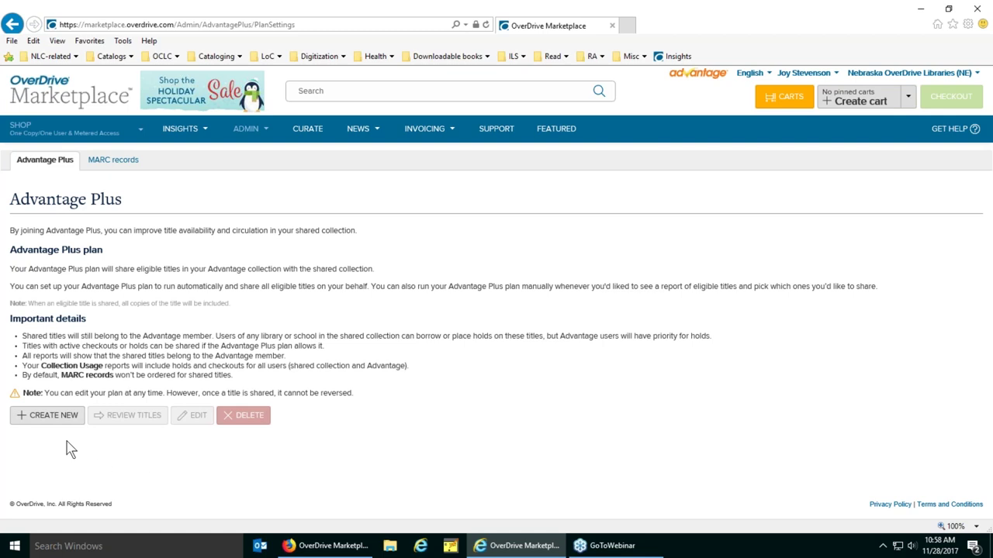
pyautogui.click(53, 419)
pyautogui.click(65, 417)
pyautogui.scroll(-5, 604, 373)
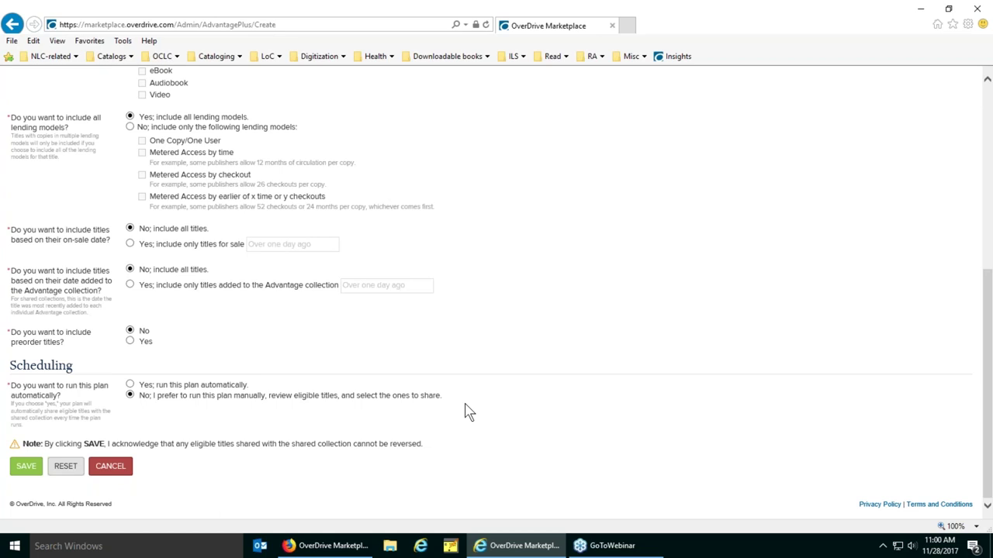
pyautogui.scroll(1, 469, 412)
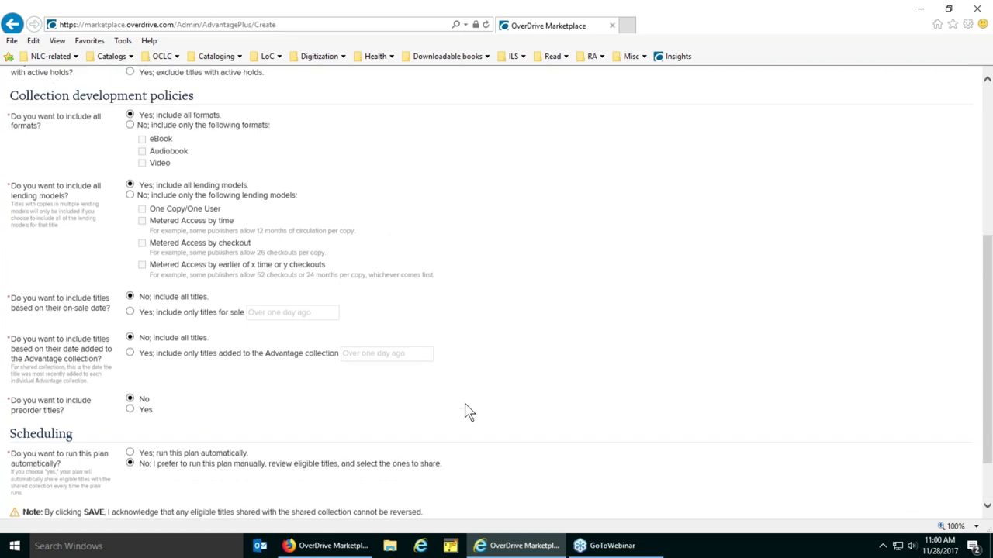
pyautogui.scroll(4, 468, 411)
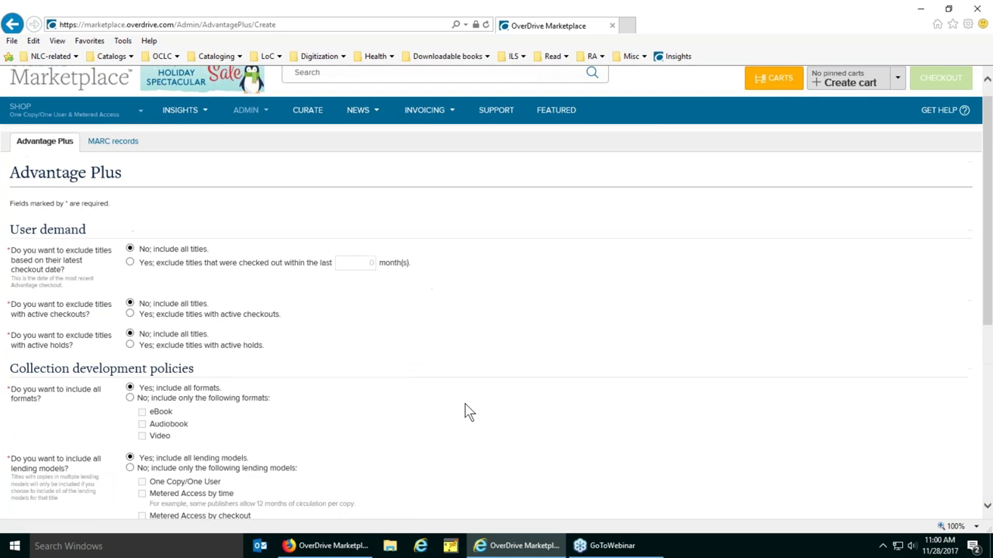
# Set the plan to exclude titles checked out within the last 6 months, with active checkouts, or with active holds
pyautogui.scroll(-1, 468, 412)
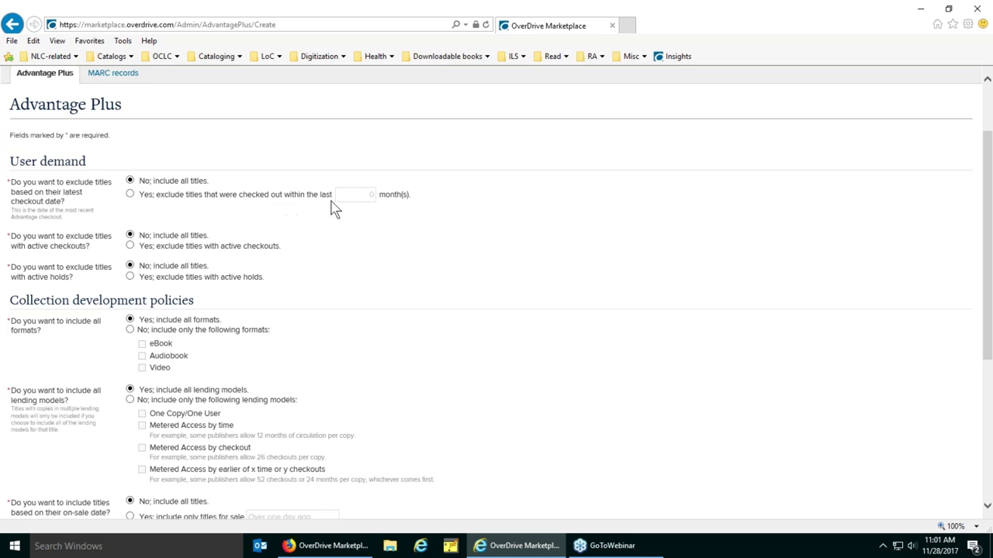
pyautogui.click(130, 194)
pyautogui.click(367, 194)
pyautogui.doubleClick(369, 195)
pyautogui.write('6')
pyautogui.click(130, 246)
pyautogui.click(130, 277)
# Limit the plan's formats to eBook only and save the Advantage Plus plan
pyautogui.scroll(-3, 386, 285)
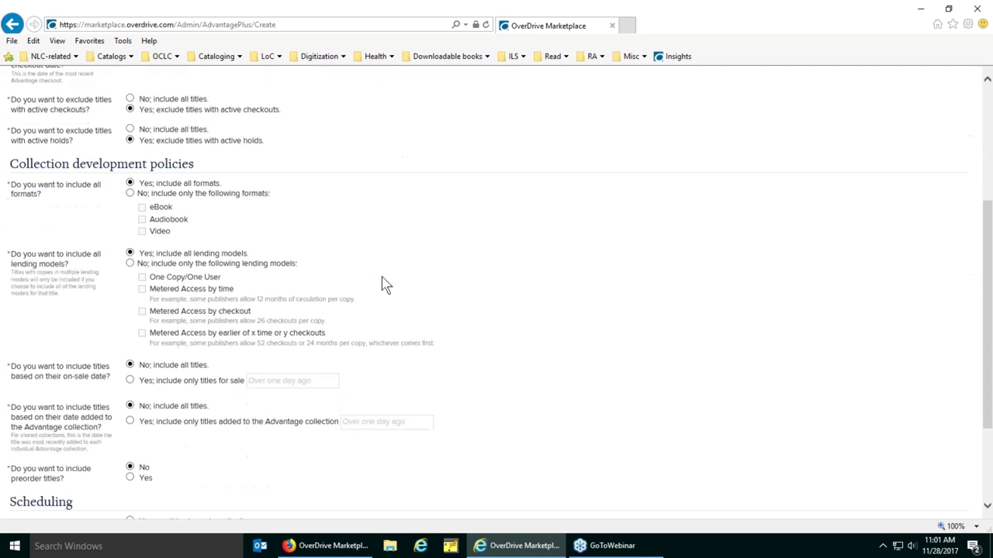
pyautogui.scroll(3, 385, 285)
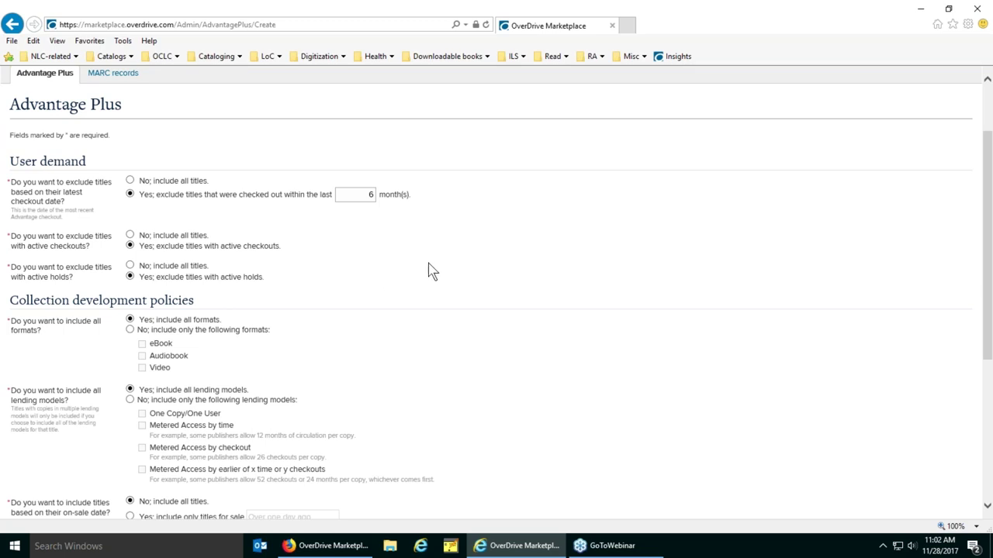
pyautogui.scroll(-3, 430, 271)
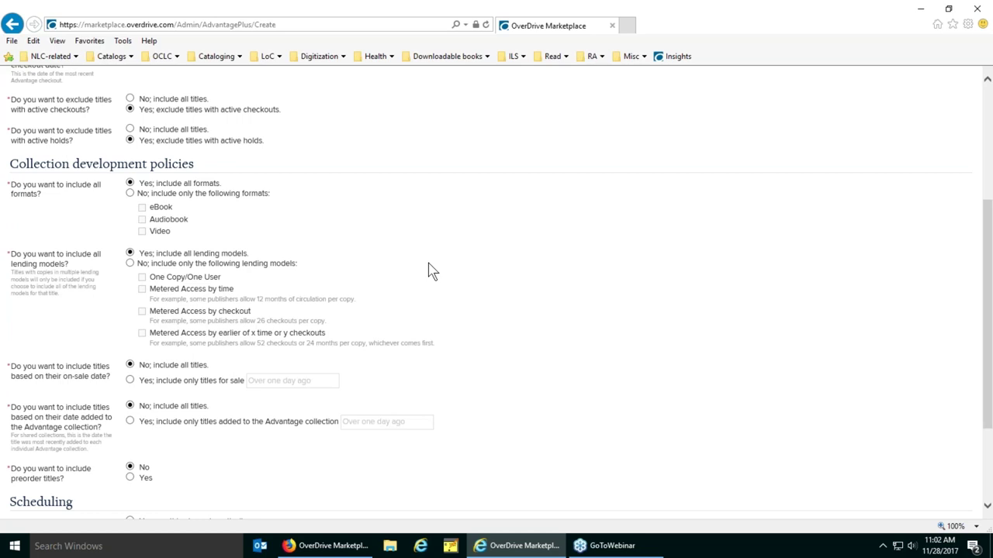
pyautogui.click(130, 194)
pyautogui.click(143, 210)
pyautogui.scroll(-3, 369, 214)
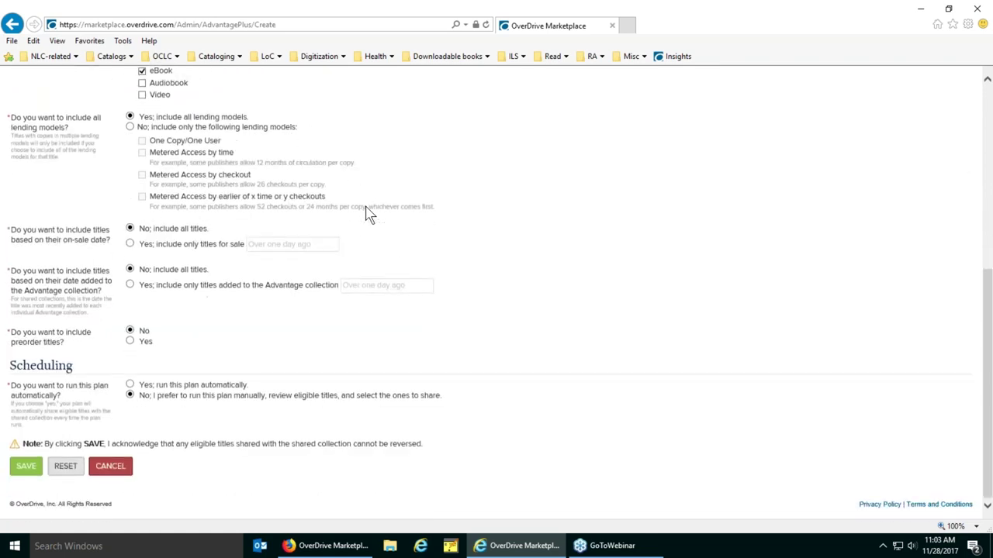
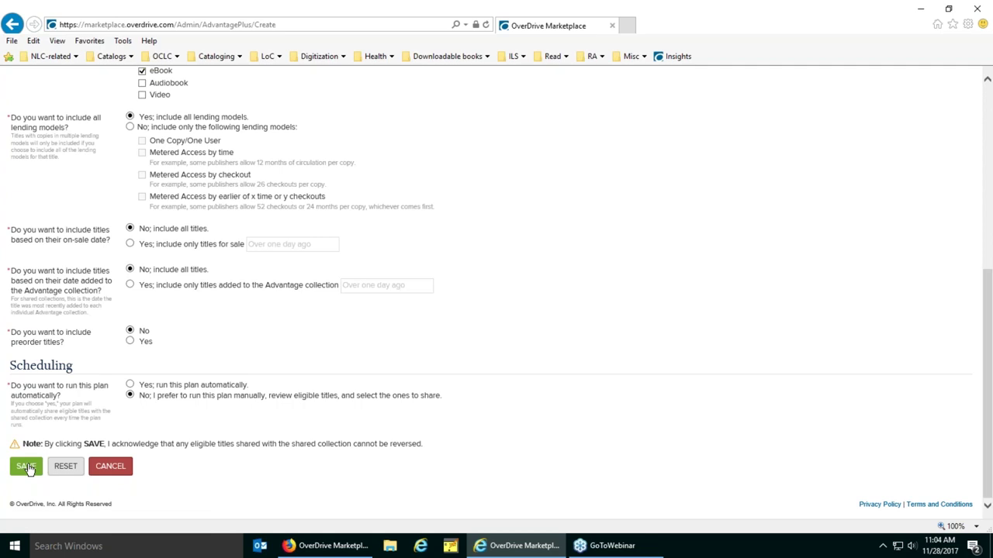
pyautogui.click(27, 467)
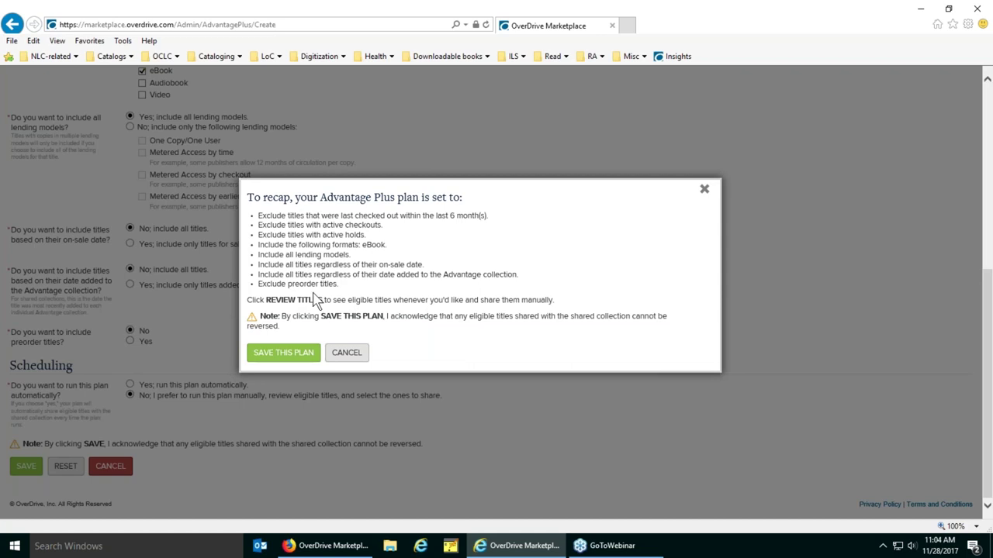
pyautogui.click(284, 353)
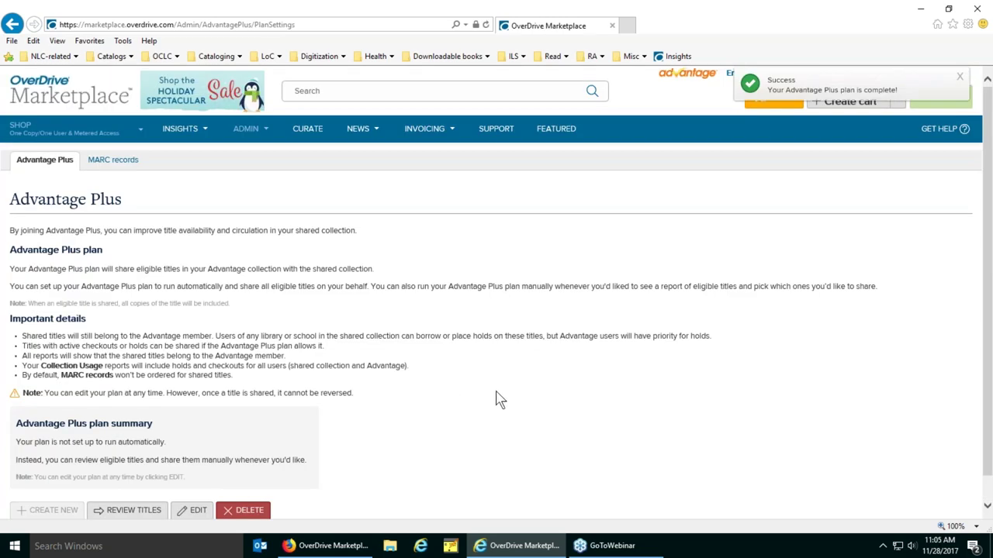
# Open the plan's list of titles eligible for sharing and sort it by title in ascending order
pyautogui.scroll(-1, 496, 397)
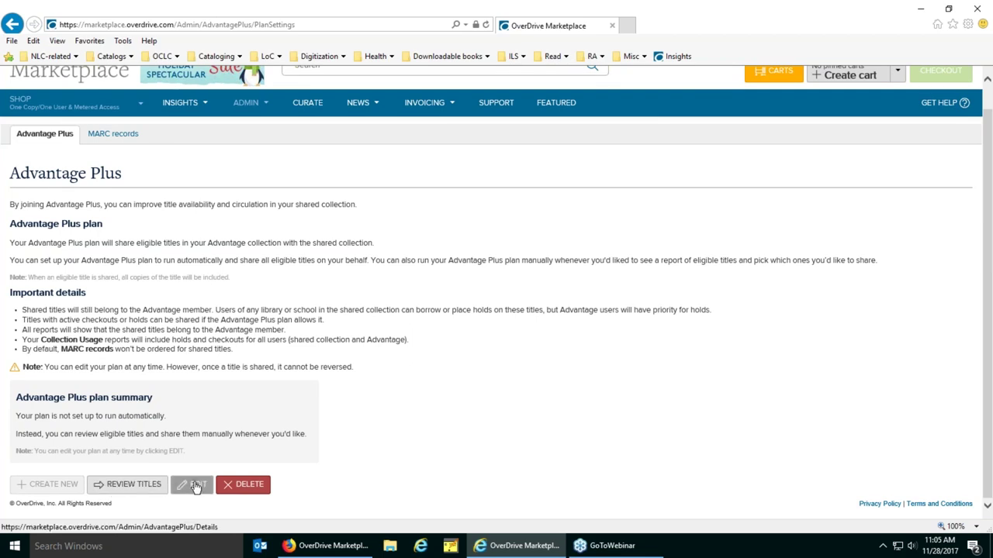
pyautogui.click(135, 486)
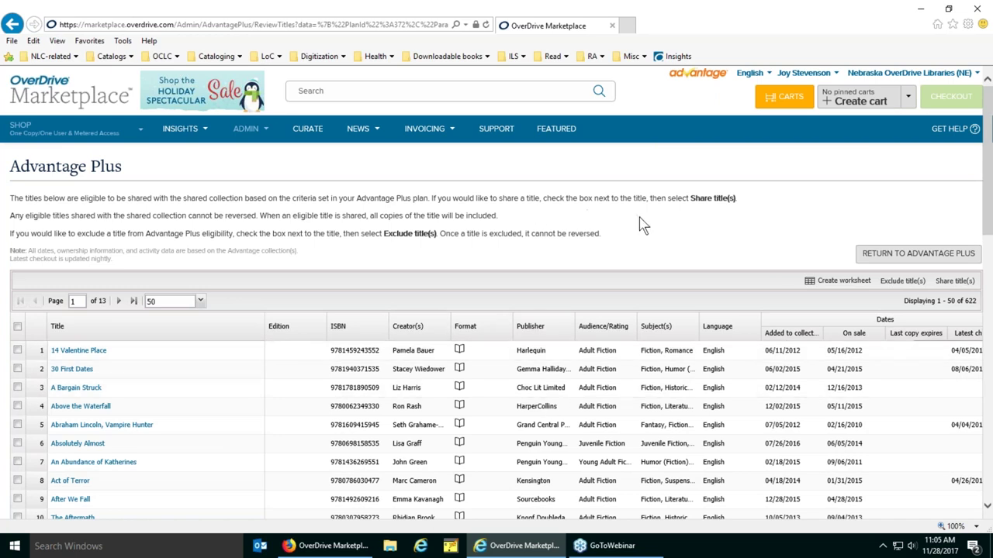
pyautogui.scroll(-3, 641, 224)
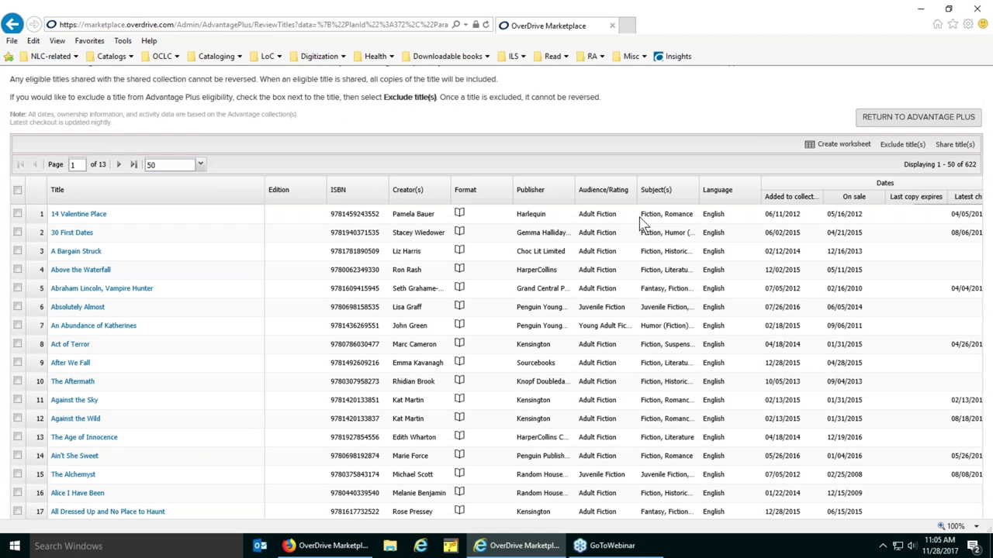
pyautogui.click(260, 192)
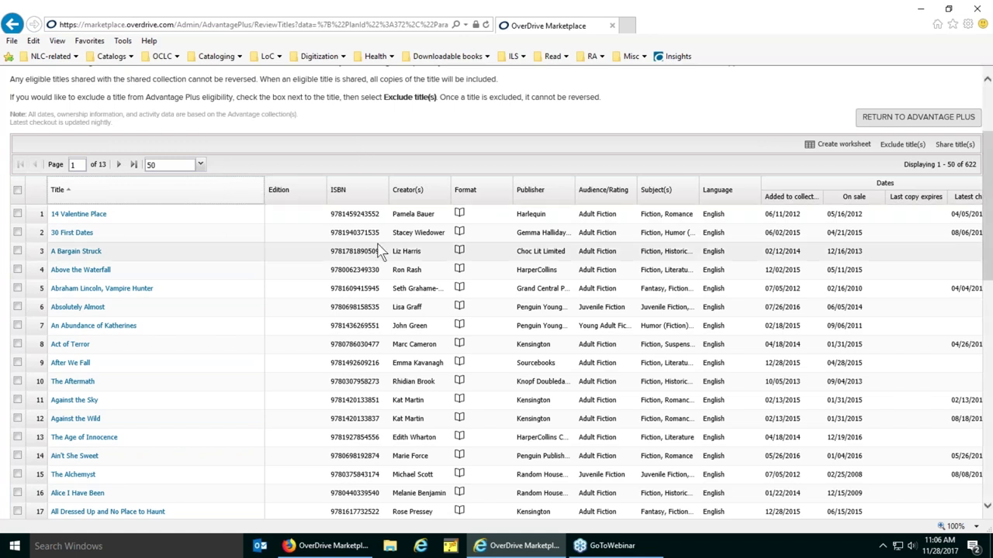
# Review the eligible titles' ownership, activity and price columns, and narrow the Title column to show more of them
pyautogui.scroll(-9, 380, 252)
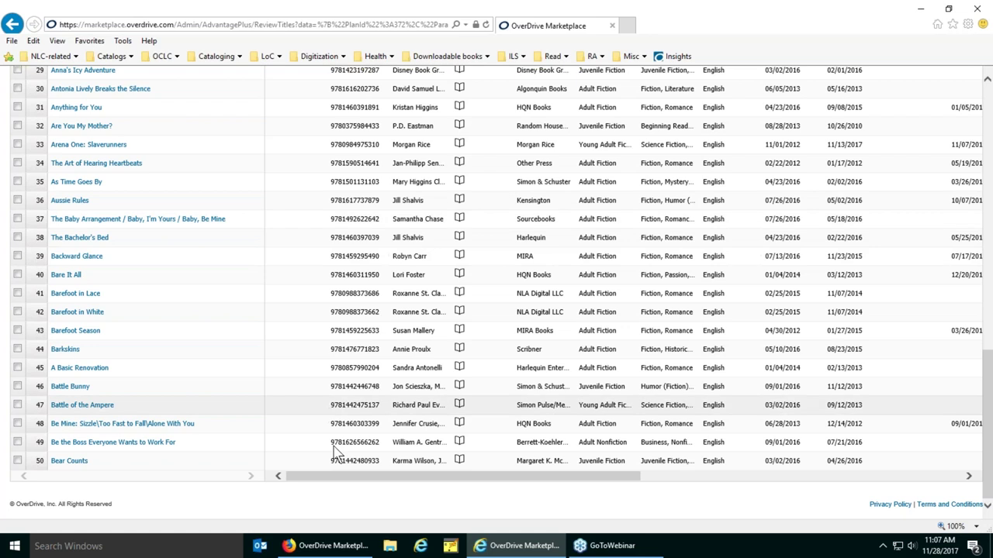
pyautogui.moveTo(344, 477); pyautogui.dragTo(684, 481)
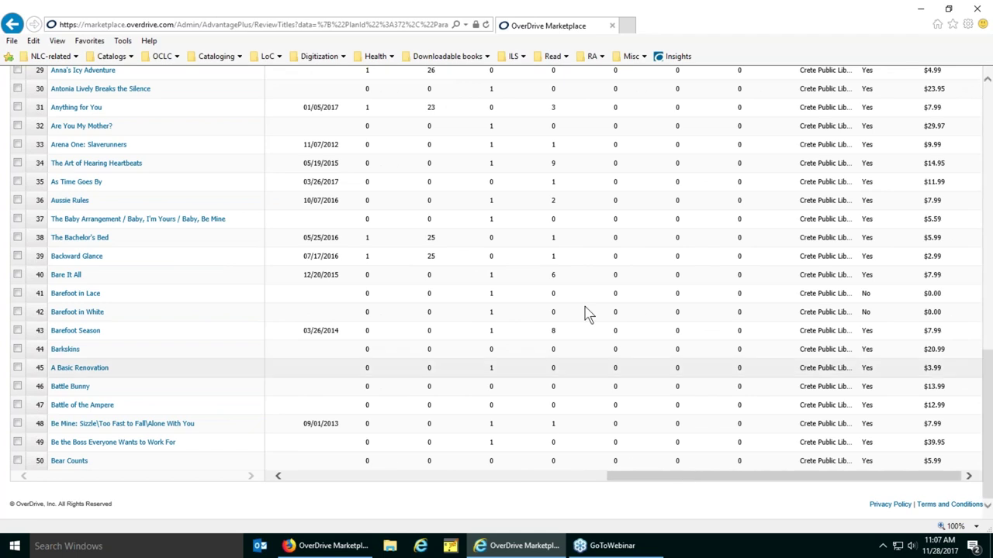
pyautogui.scroll(10, 589, 311)
pyautogui.scroll(-2, 587, 312)
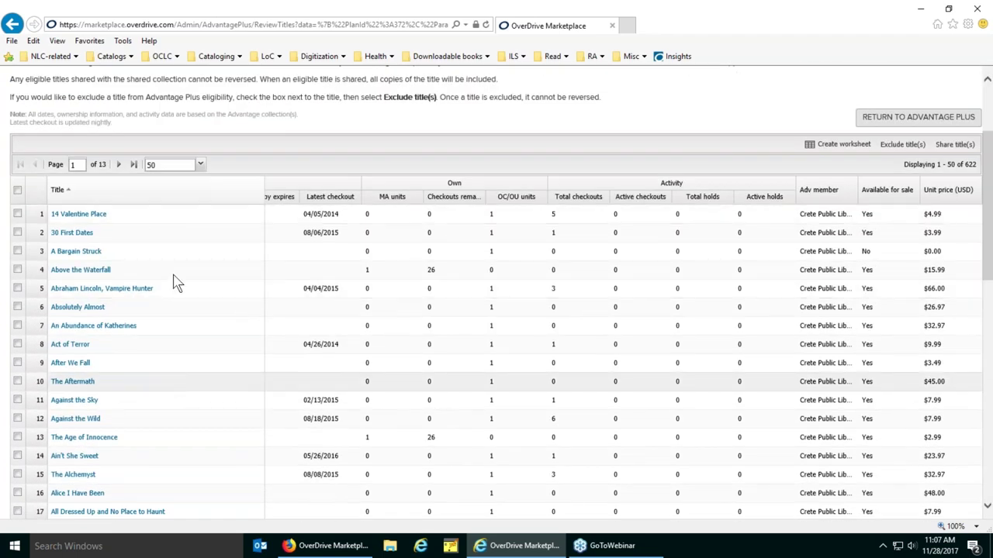
pyautogui.moveTo(262, 182); pyautogui.dragTo(169, 200)
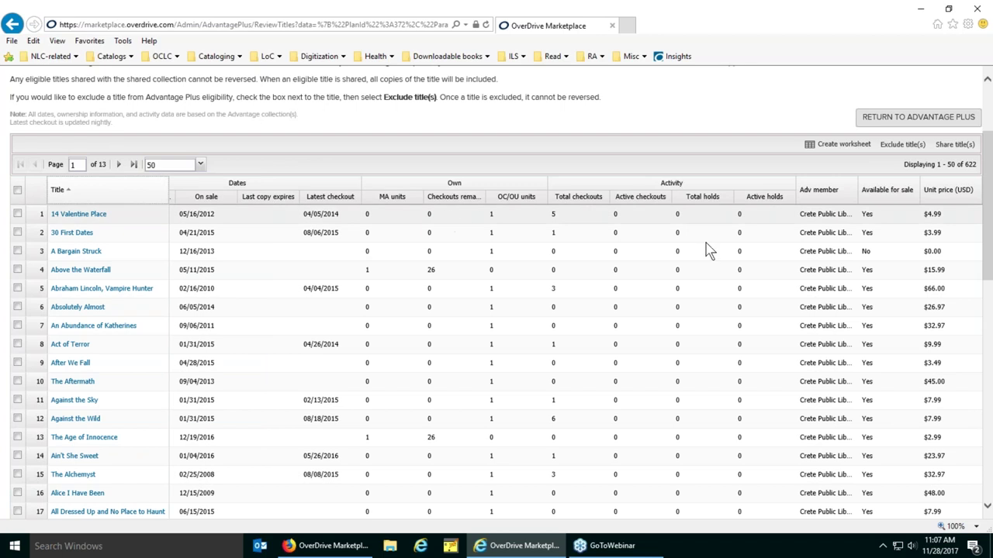
# Try viewing the eligible titles list at 75% and 50% page zoom
pyautogui.click(974, 527)
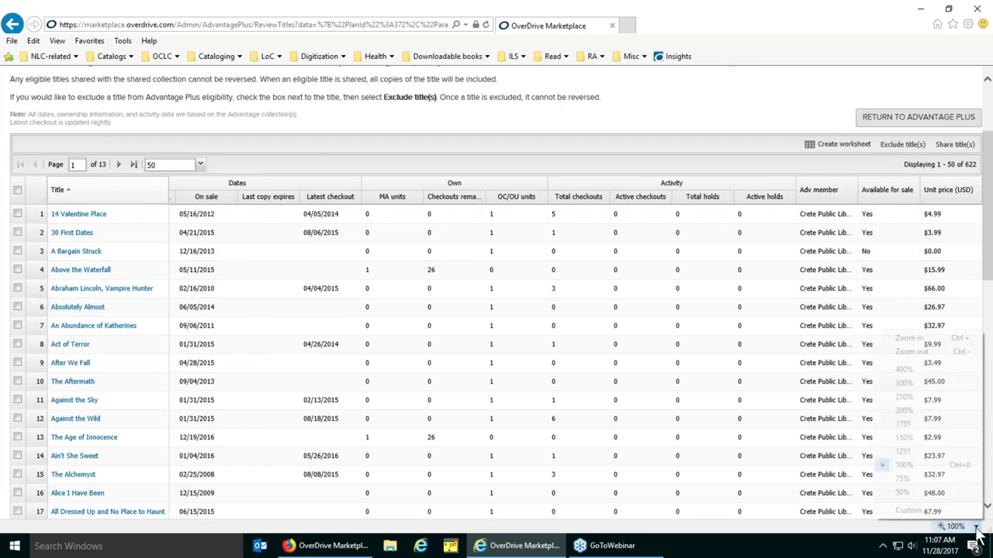
pyautogui.click(945, 481)
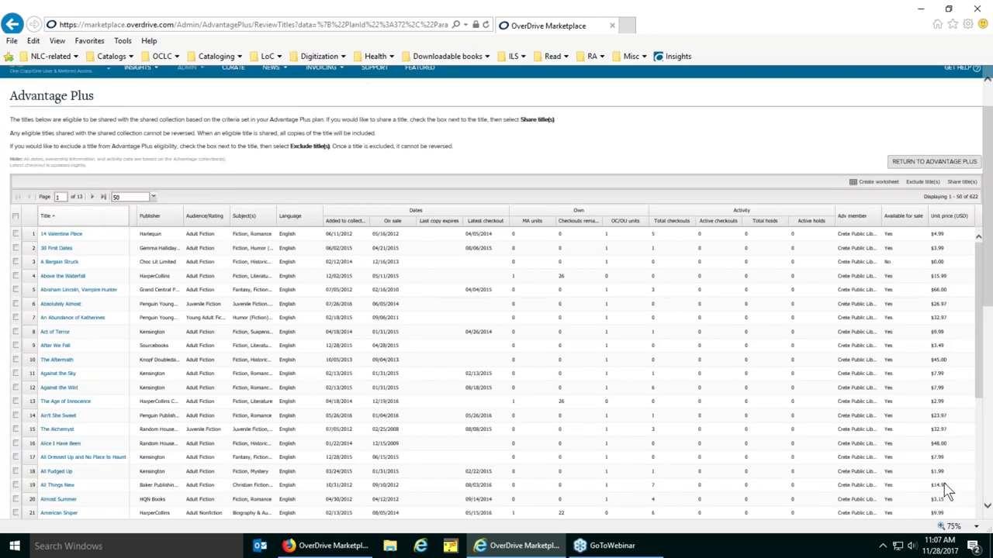
pyautogui.click(978, 534)
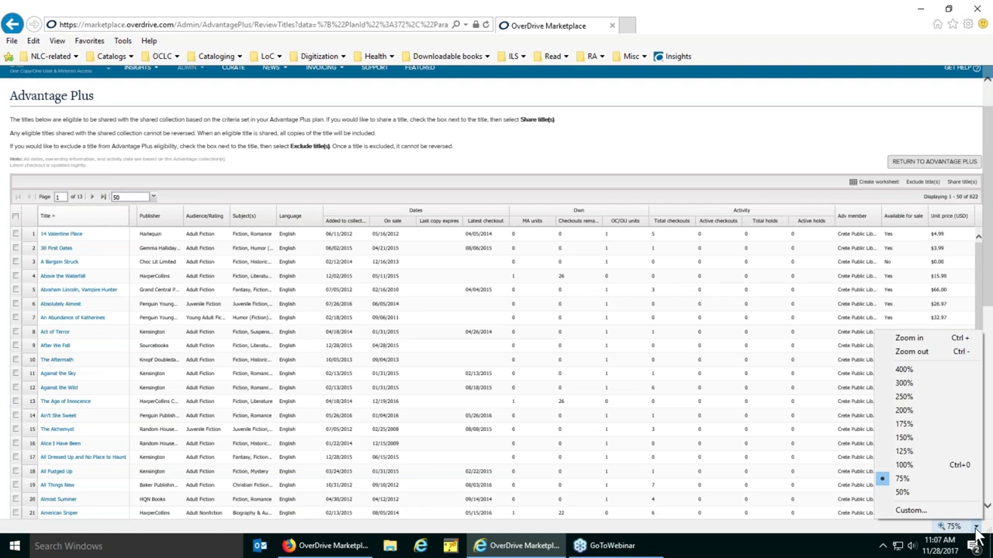
pyautogui.click(956, 492)
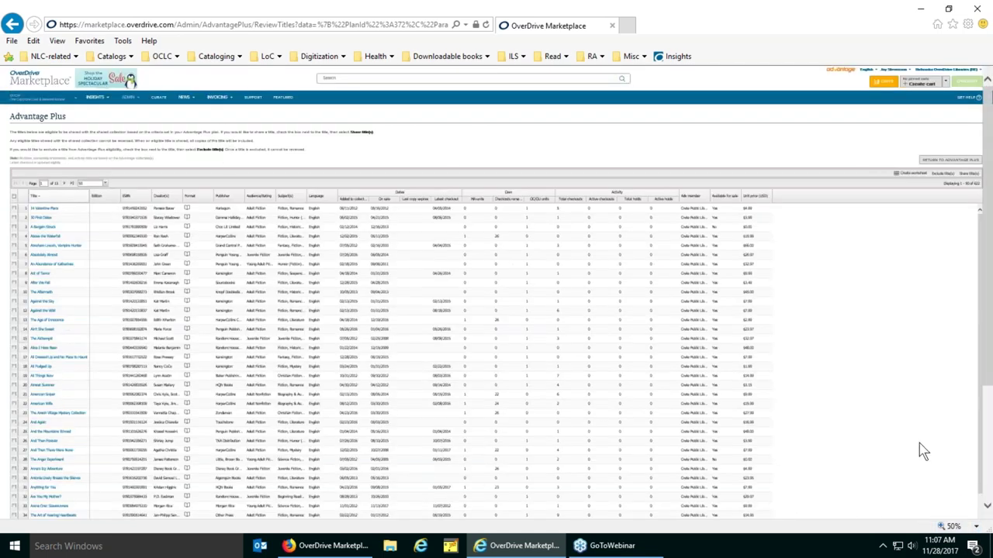
pyautogui.click(975, 532)
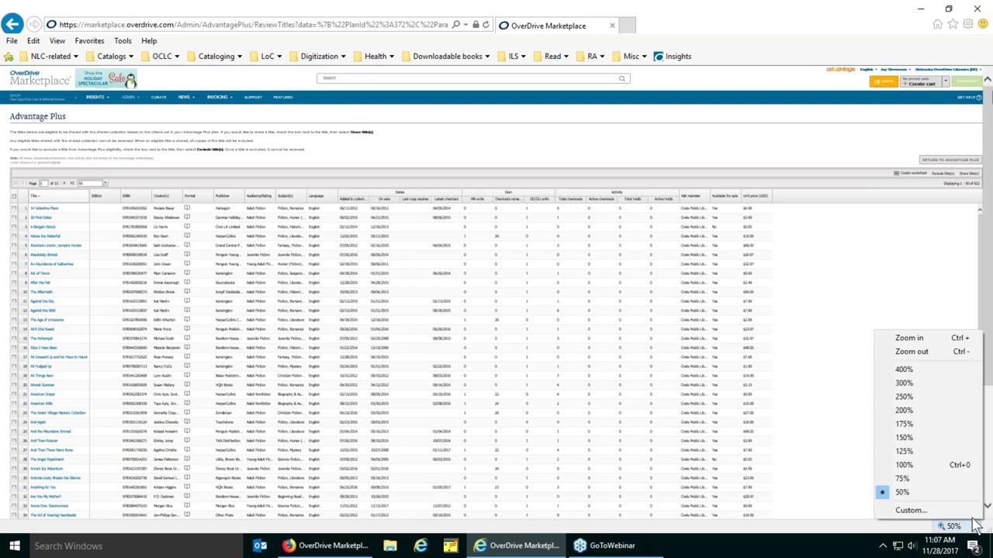
pyautogui.click(968, 467)
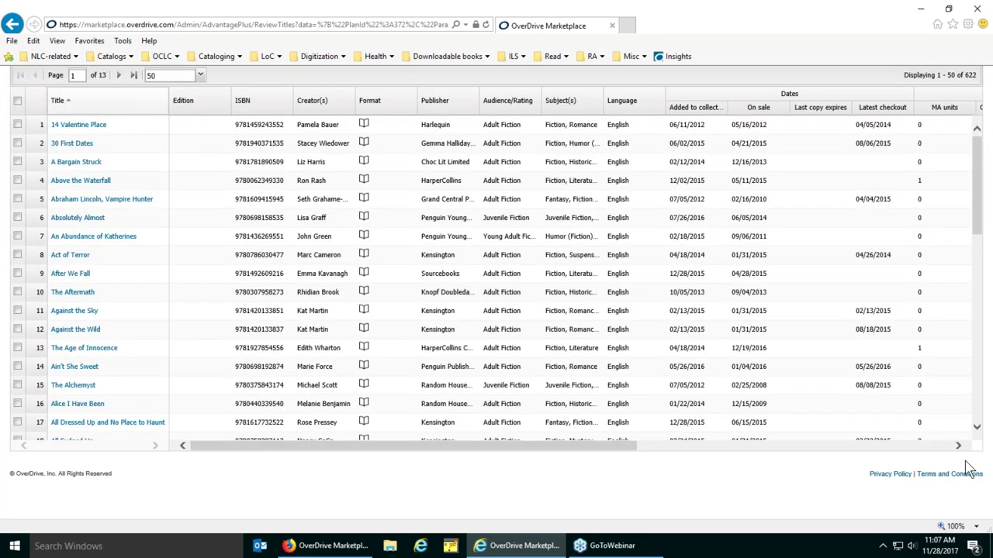
# Show 500 titles per page and look through the eligible titles' ownership and activity figures
pyautogui.moveTo(595, 451); pyautogui.dragTo(983, 448)
pyautogui.scroll(3, 955, 325)
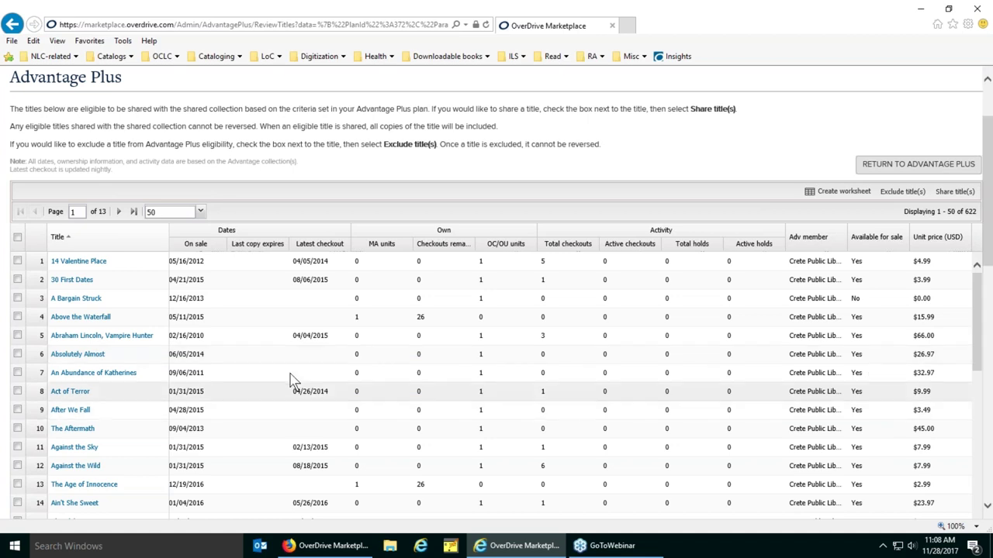
pyautogui.click(201, 210)
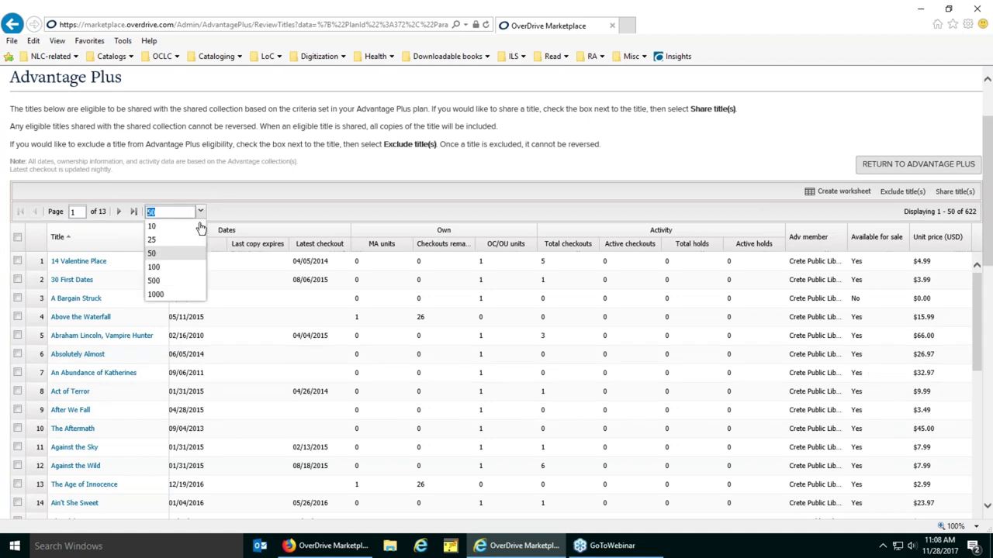
pyautogui.click(188, 282)
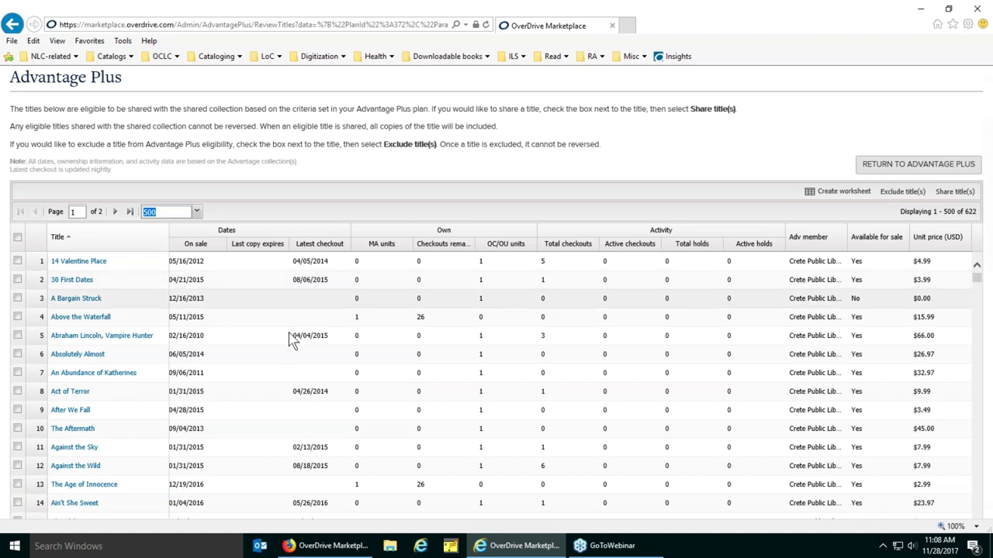
pyautogui.scroll(-5, 291, 342)
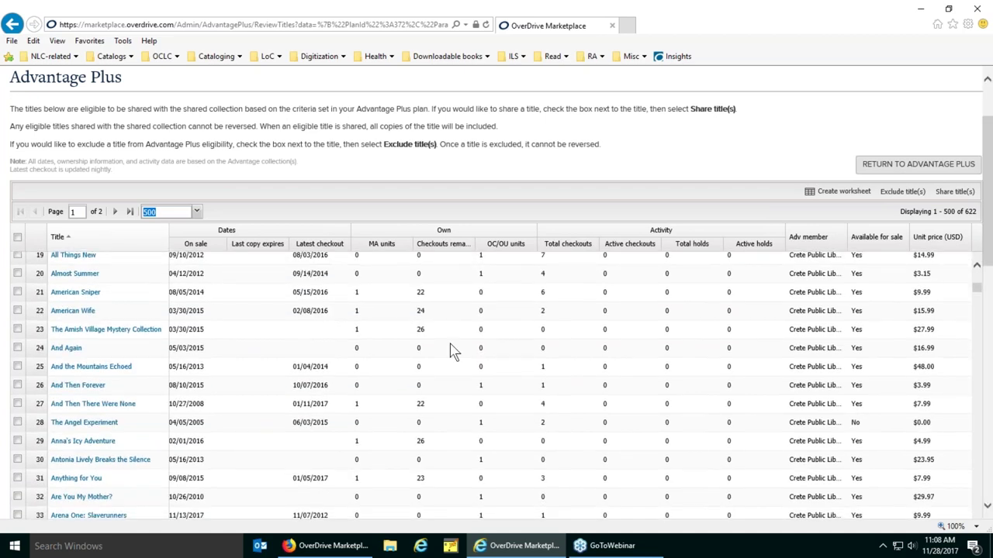
pyautogui.scroll(-11, 453, 352)
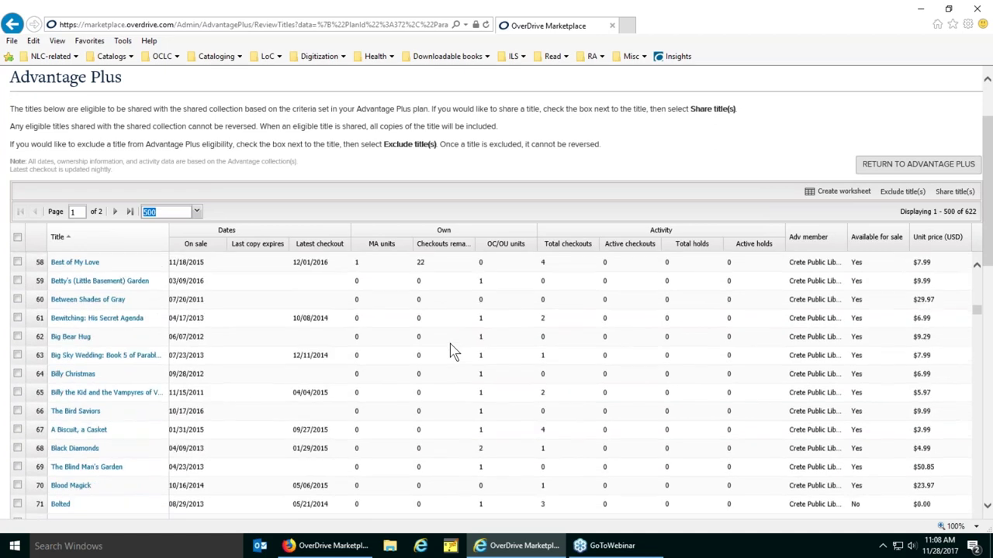
pyautogui.scroll(-6, 453, 352)
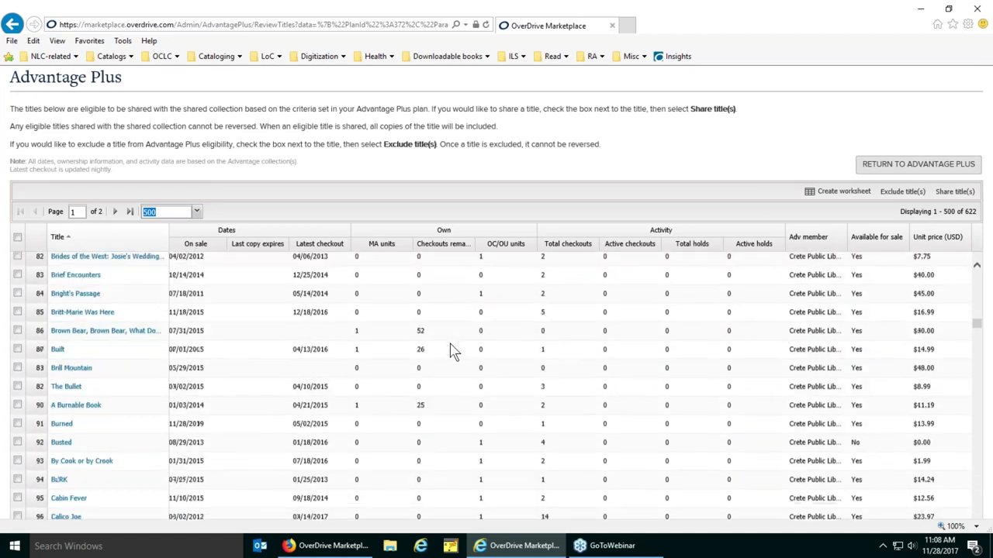
# Find The Cloud Searchers in the eligible titles list, check its Advantage metered access ownership details, and close its title page
pyautogui.scroll(-2, 454, 351)
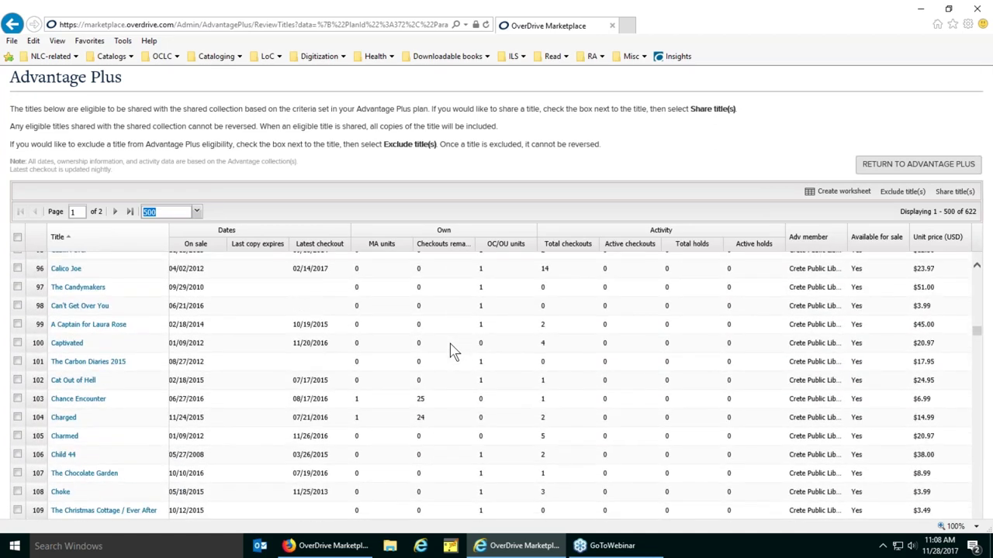
pyautogui.scroll(-3, 454, 352)
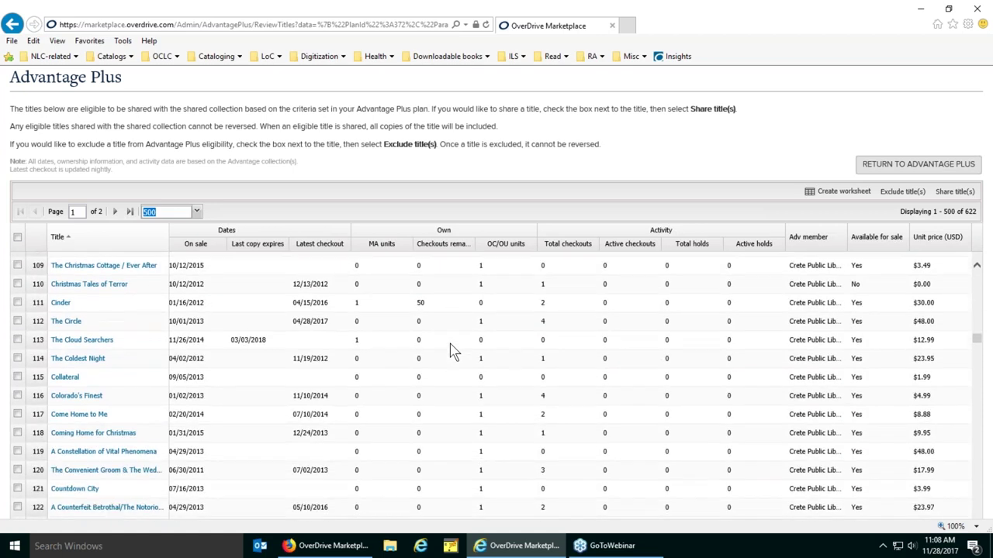
pyautogui.scroll(1, 453, 352)
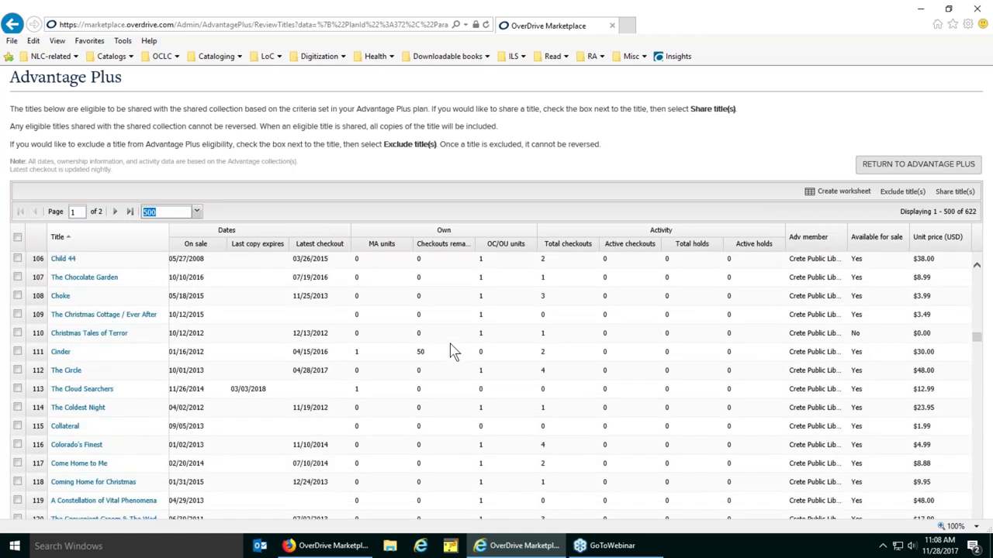
pyautogui.click(81, 392)
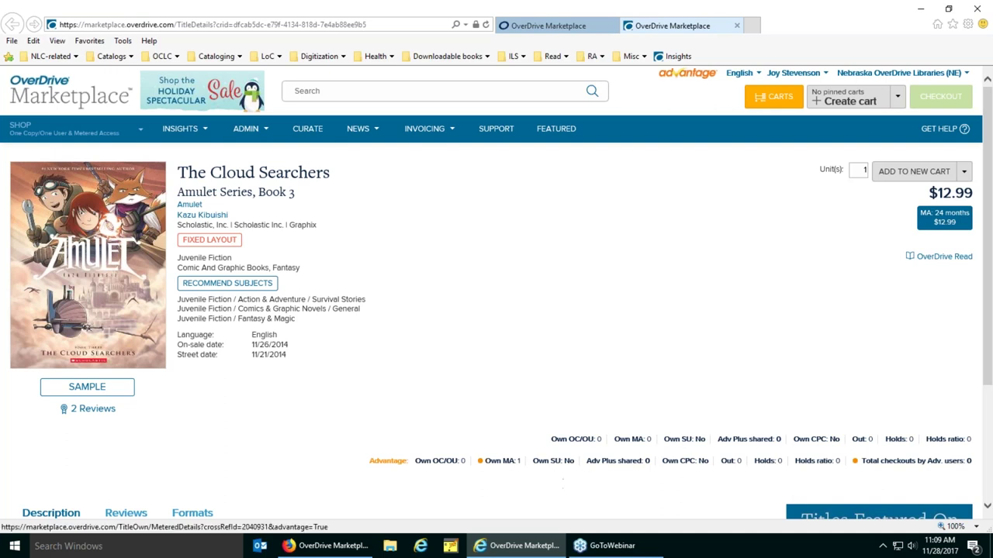
pyautogui.click(500, 463)
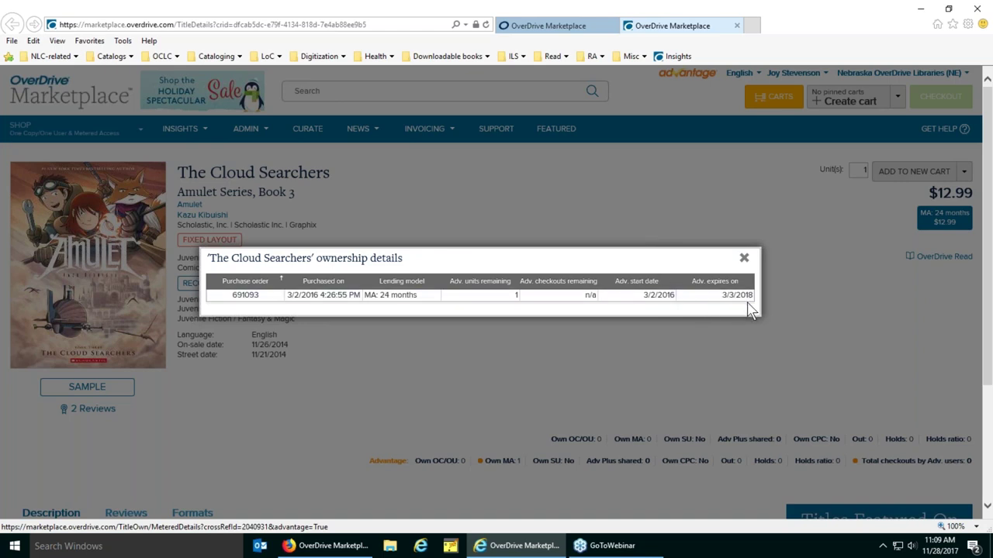
pyautogui.click(744, 259)
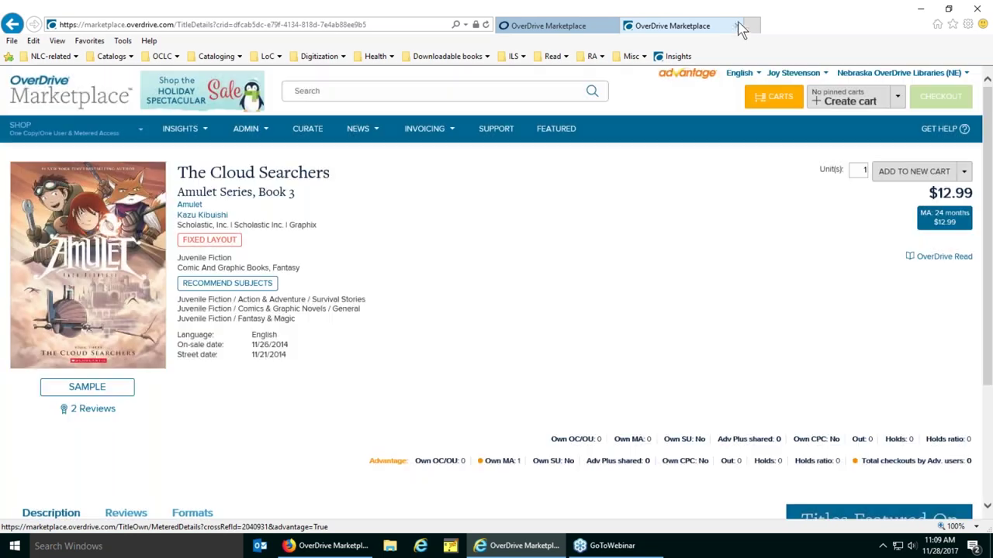
pyautogui.click(737, 26)
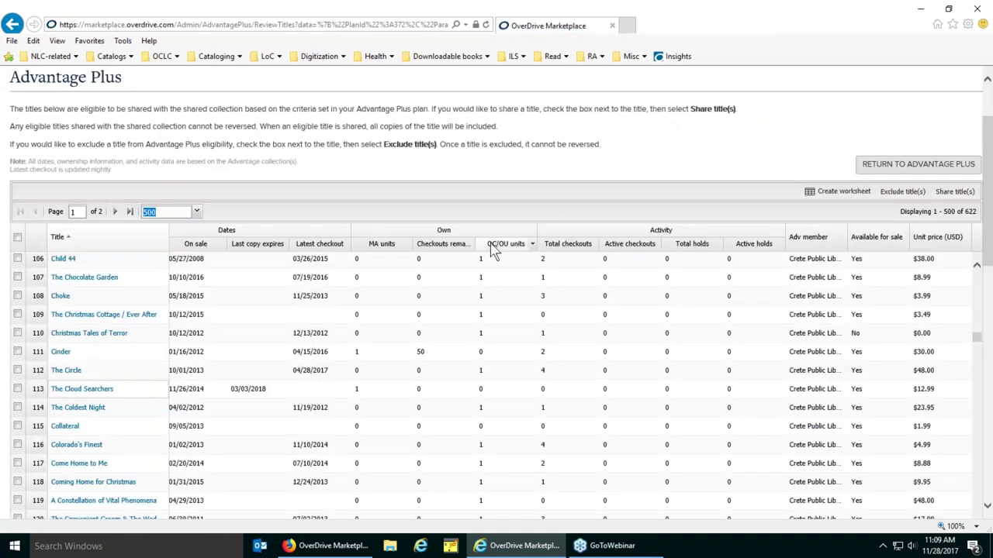
# Exclude The Cloud Searchers from Advantage Plus eligibility
pyautogui.click(17, 388)
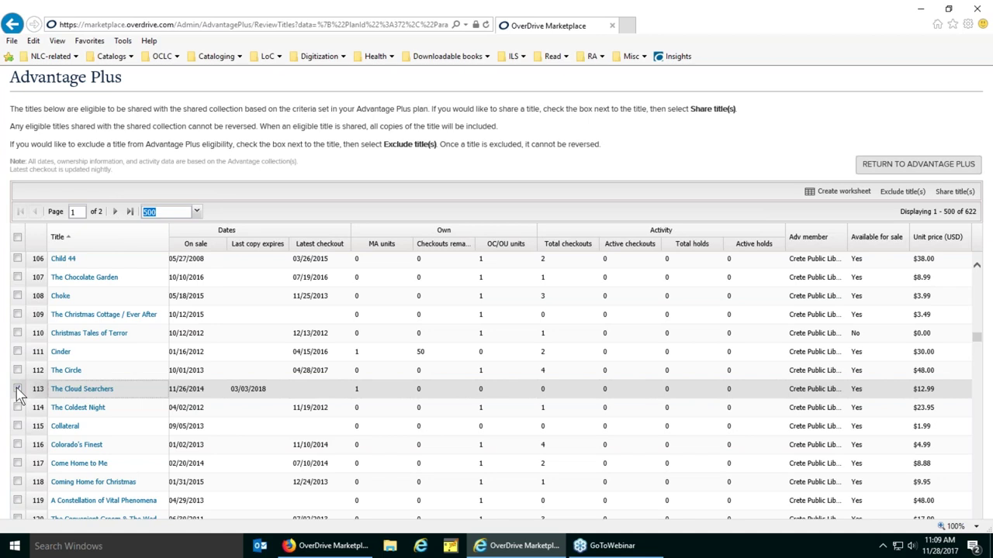
pyautogui.click(18, 389)
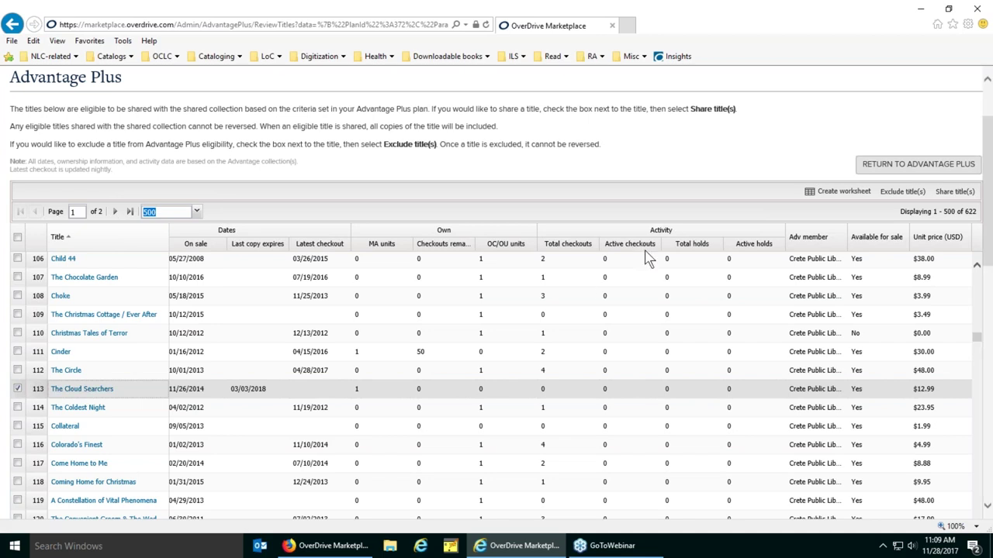
pyautogui.click(909, 195)
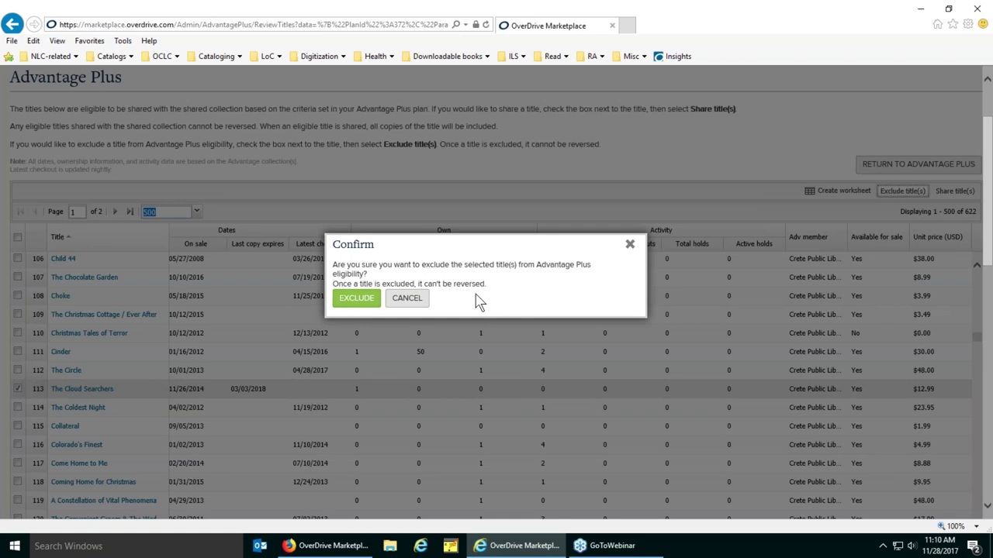
pyautogui.click(351, 300)
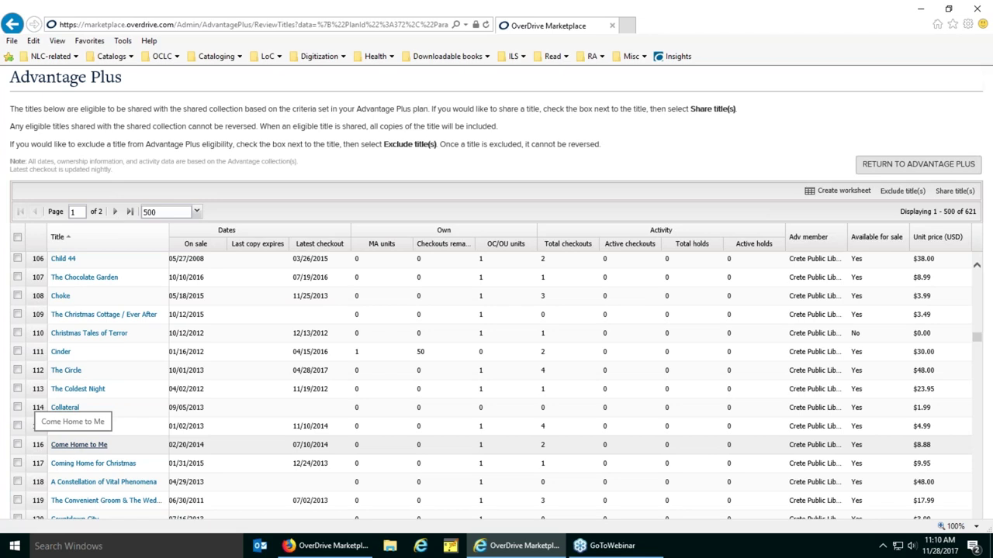
# Select Child 44 in the eligible titles list, and leave it unshared by returning to the Advantage Plus plan page
pyautogui.scroll(2, 658, 213)
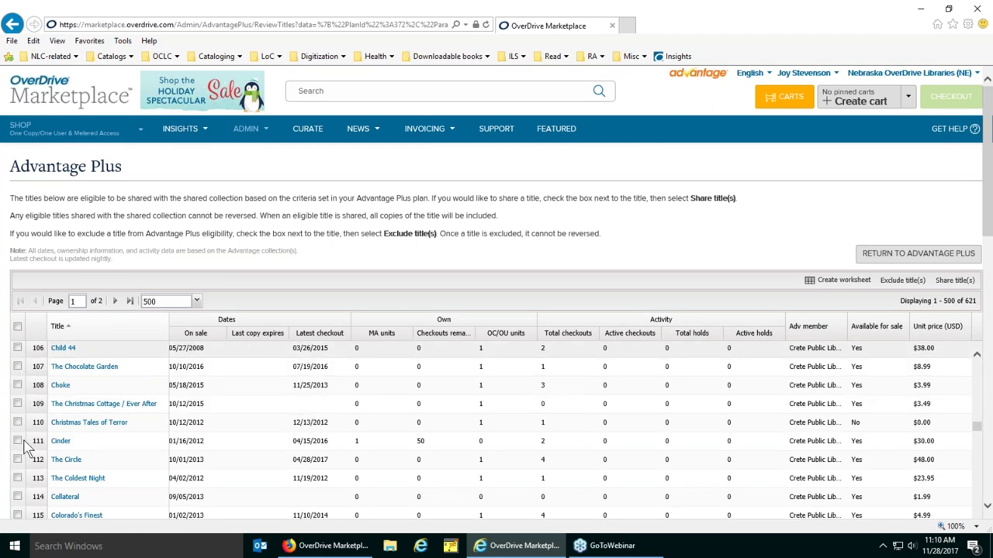
pyautogui.click(17, 347)
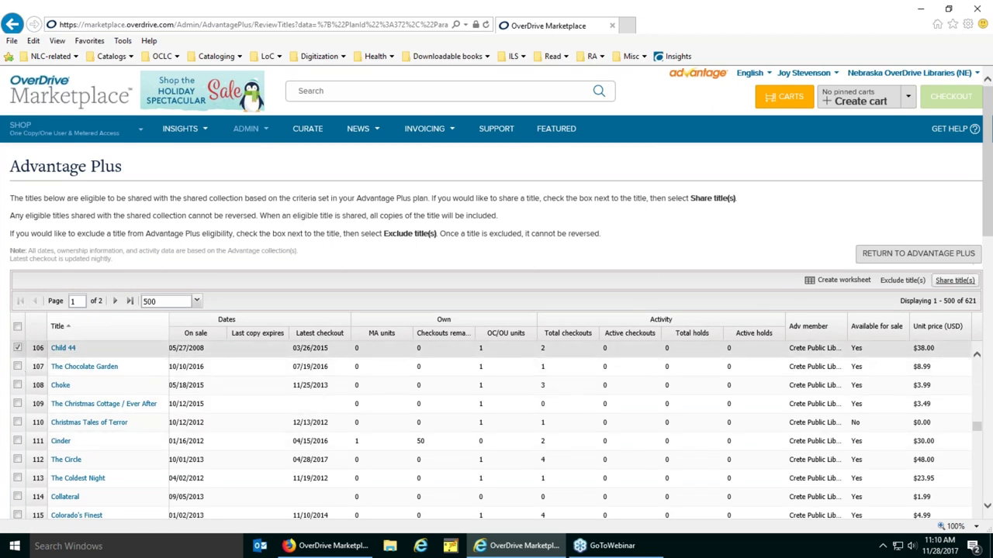
pyautogui.click(904, 262)
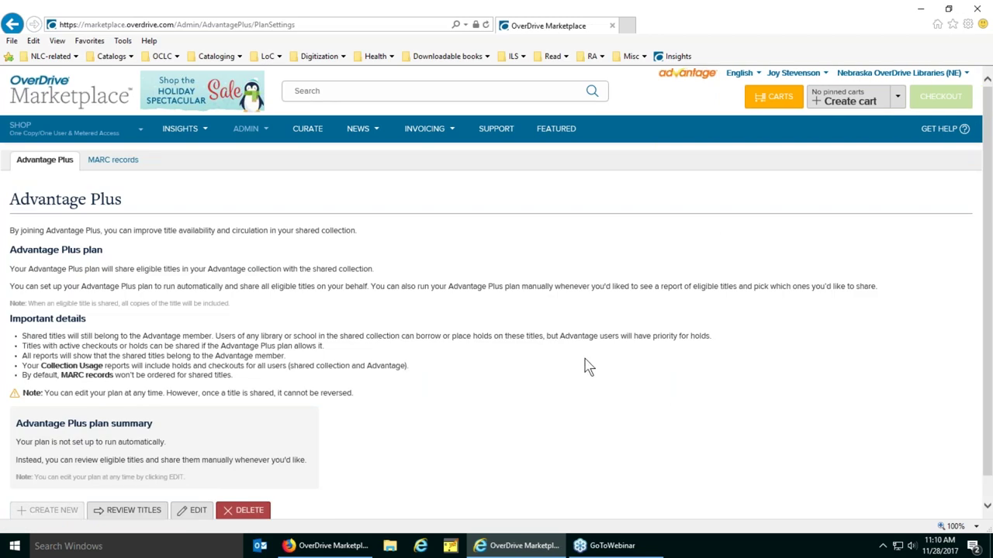
# Edit the Advantage Plus plan to include only the Audiobook format instead of eBook, and save the plan
pyautogui.scroll(-1, 587, 366)
pyautogui.click(191, 490)
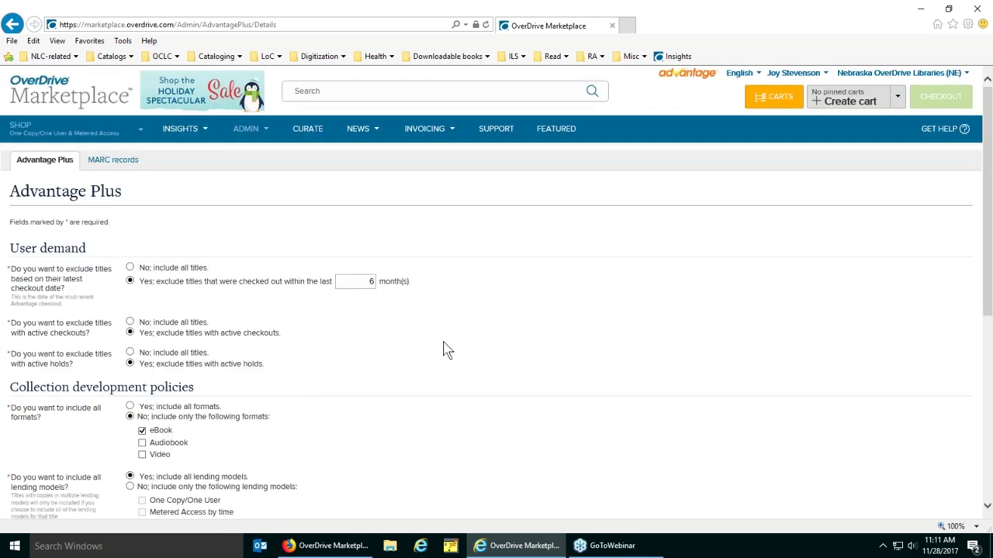
pyautogui.scroll(-2, 447, 349)
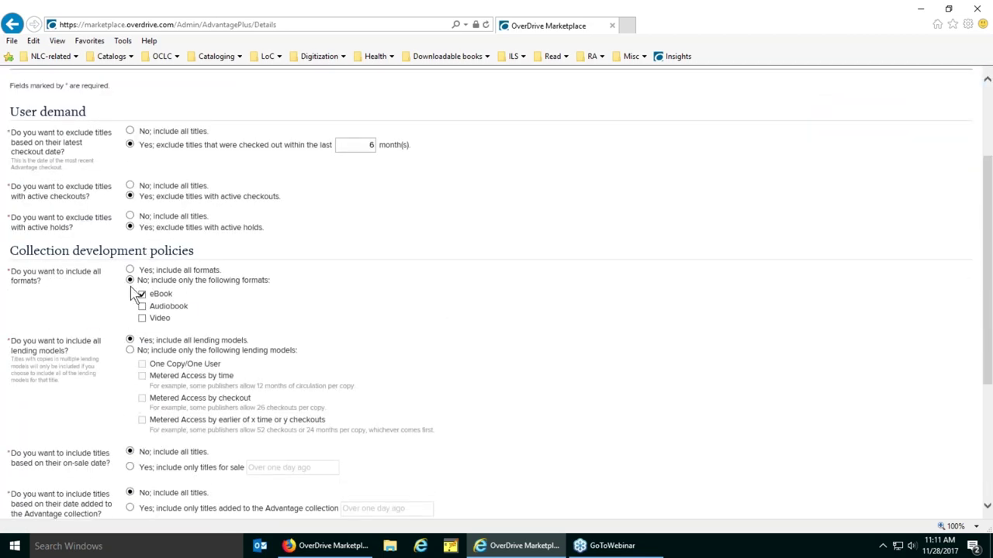
pyautogui.click(142, 295)
pyautogui.click(142, 307)
pyautogui.scroll(-5, 493, 291)
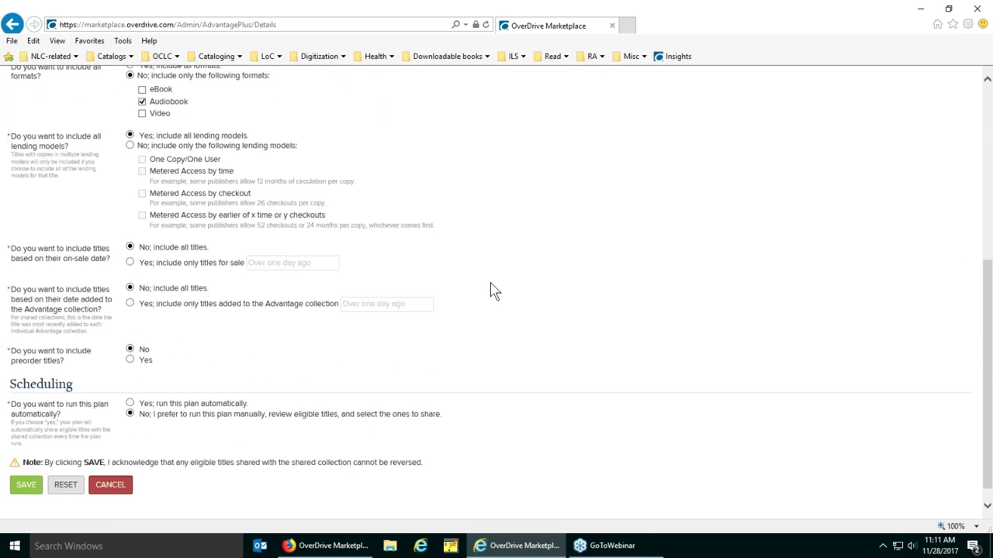
pyautogui.click(24, 485)
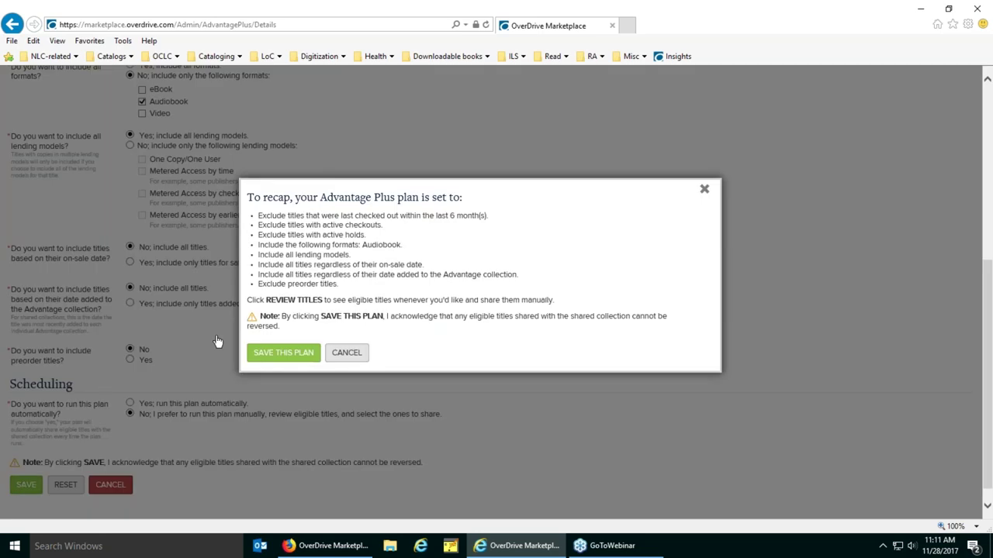
pyautogui.click(284, 353)
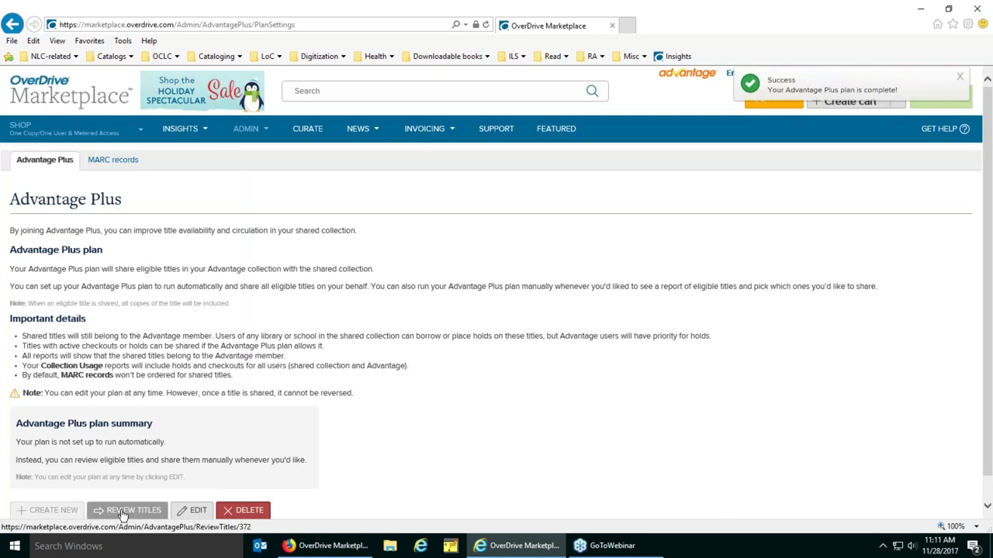
# Open the audiobook plan's list of titles eligible for sharing and view it at 75% page zoom
pyautogui.click(123, 513)
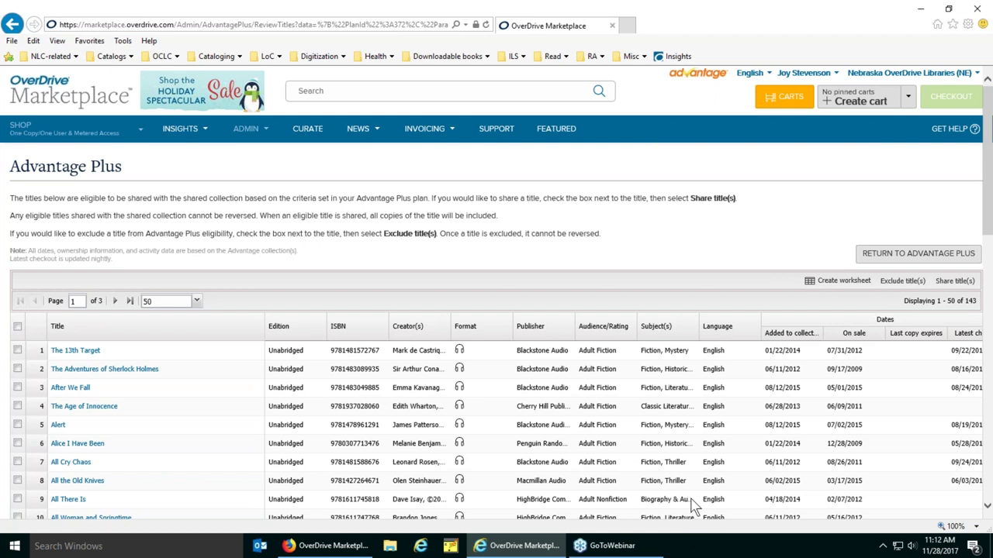
pyautogui.scroll(-5, 705, 424)
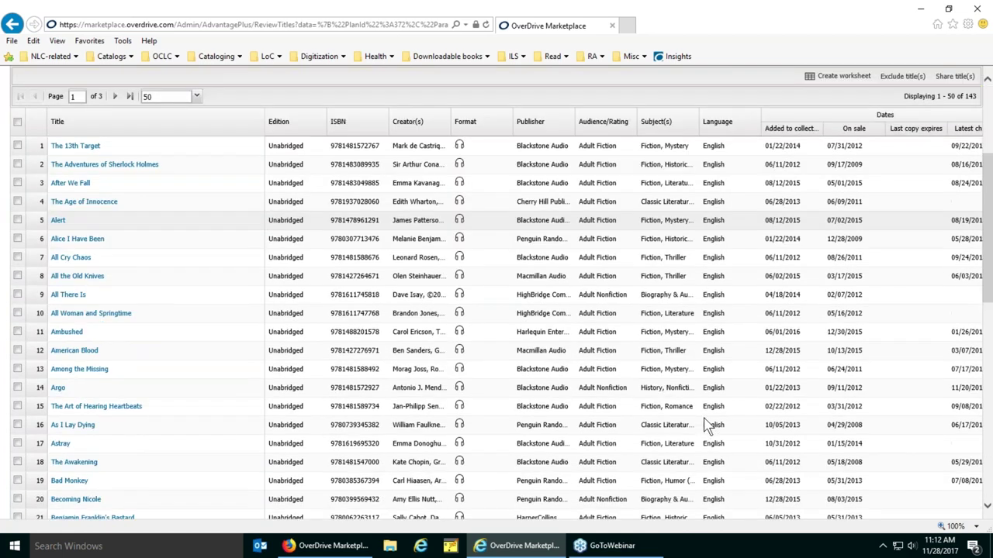
pyautogui.click(975, 526)
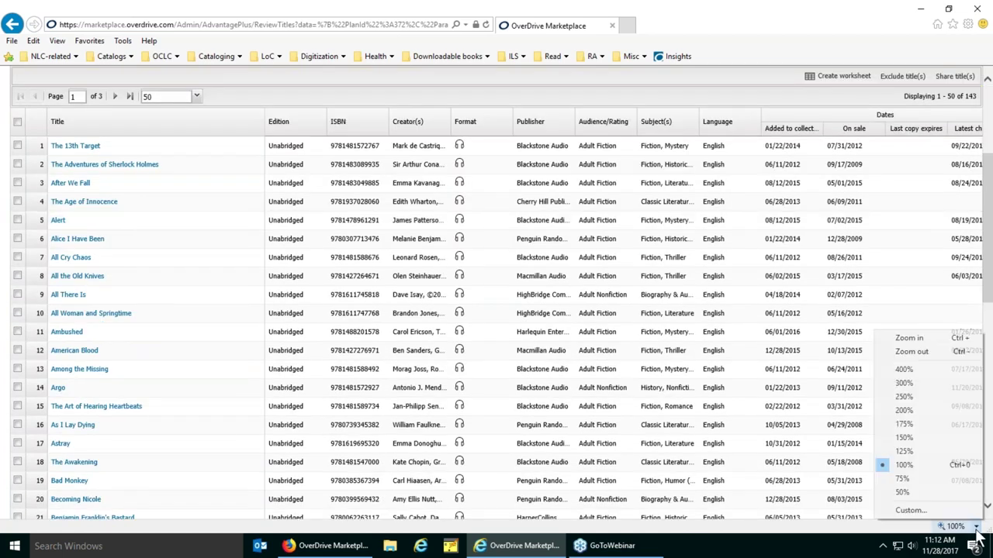
pyautogui.click(940, 481)
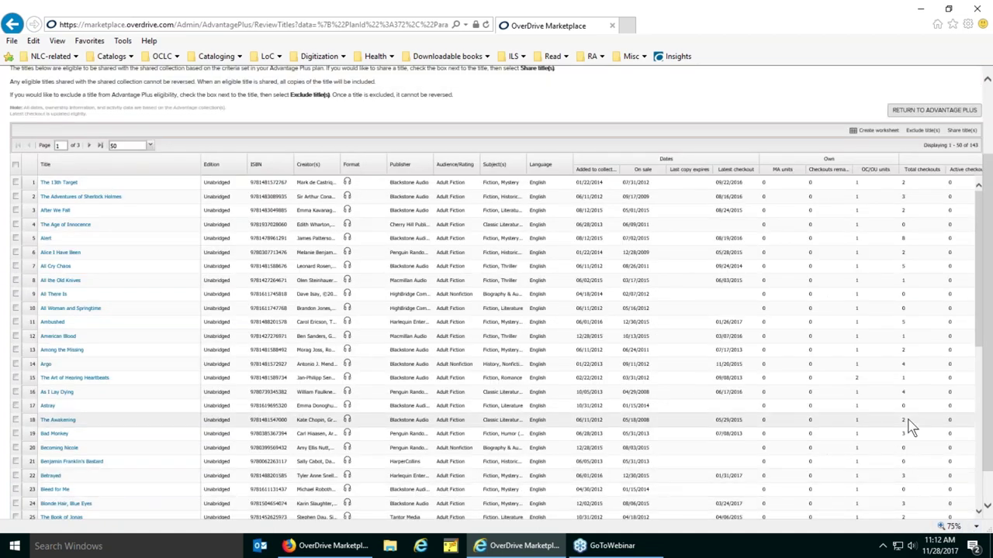
# Bring the ownership, activity and price columns into view and sort the eligible titles by Available for sale, with No first
pyautogui.scroll(-5, 911, 427)
pyautogui.moveTo(749, 497); pyautogui.dragTo(960, 490)
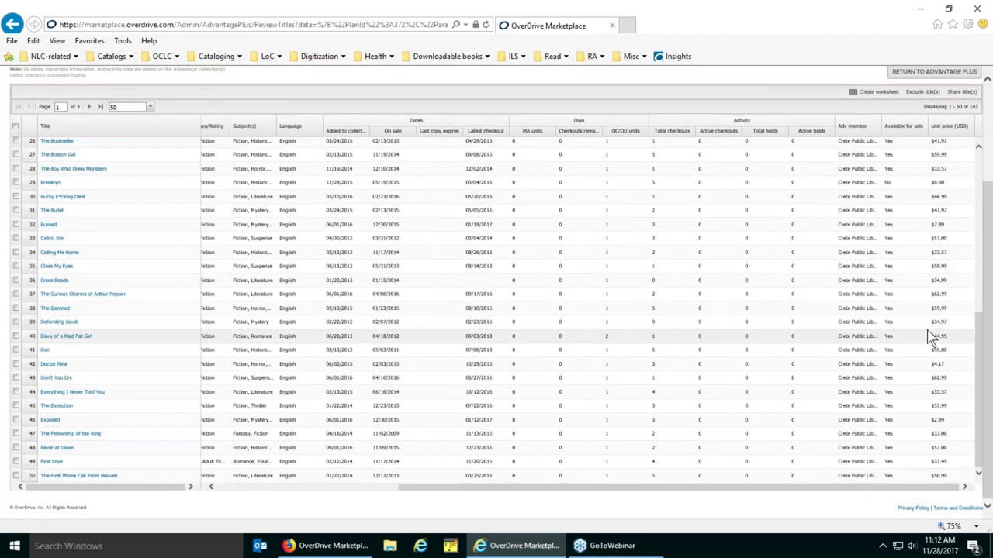
pyautogui.scroll(5, 930, 339)
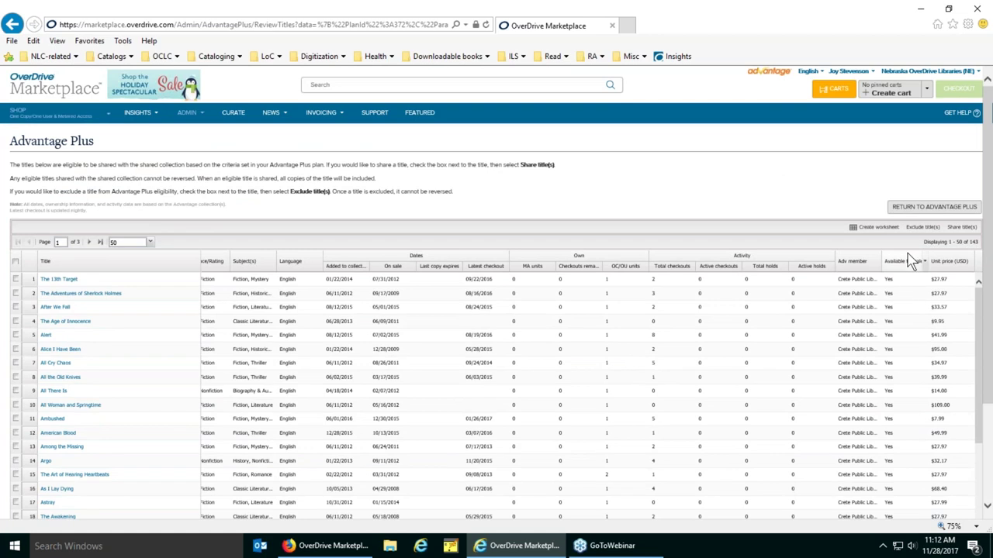
pyautogui.click(902, 263)
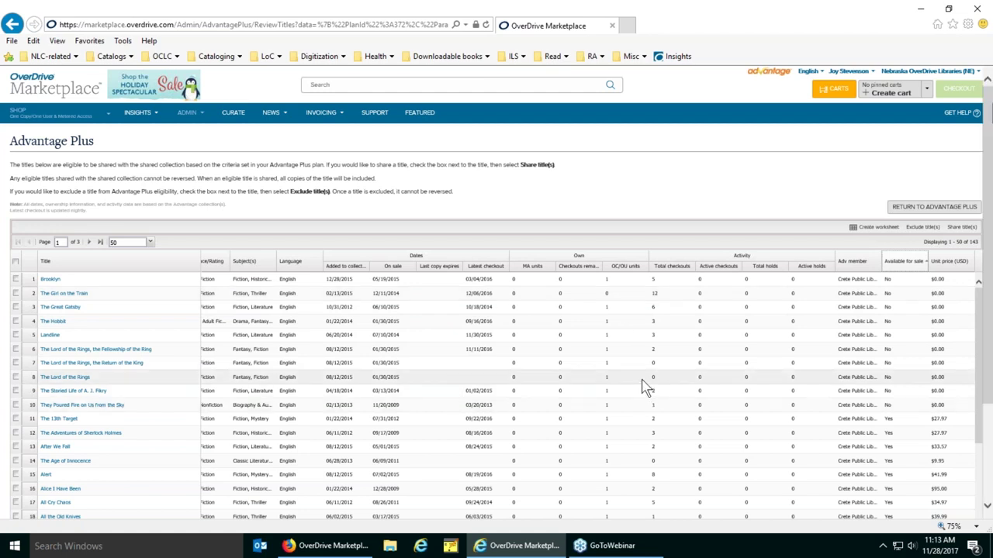
# Check the consortium and Advantage ownership and checkouts of The Lord of the Rings, the Return of the King, and close its page
pyautogui.click(109, 363)
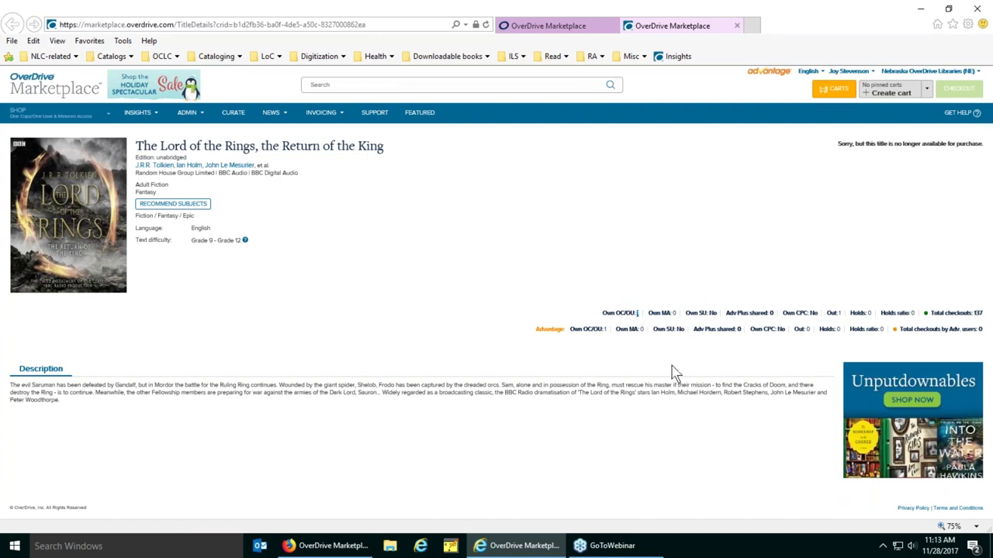
pyautogui.doubleClick(840, 314)
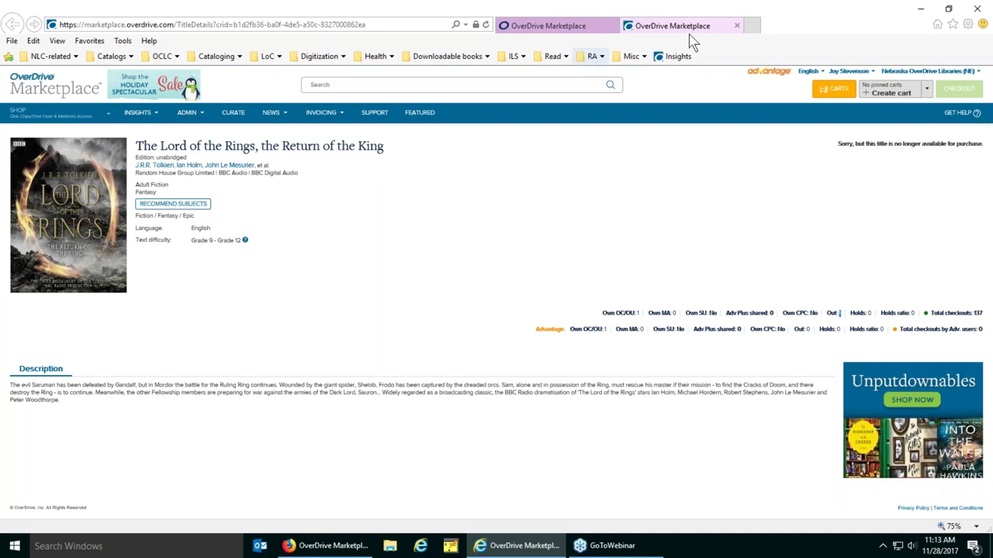
pyautogui.click(737, 28)
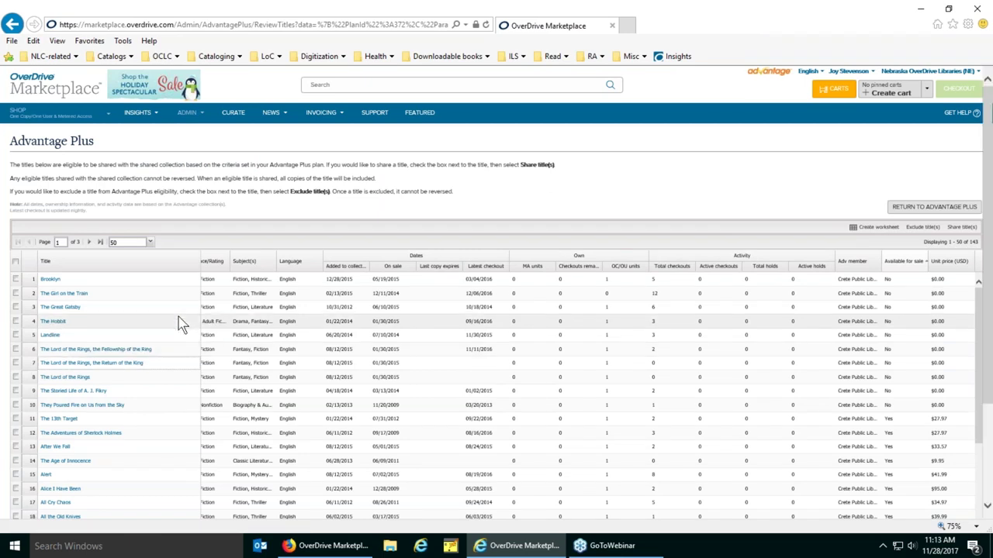
# Look through the sorted list, compare The Hobbit's consortium and Advantage copies, checkouts and holds on its title page, and close that page
pyautogui.scroll(-3, 180, 323)
pyautogui.scroll(-8, 180, 323)
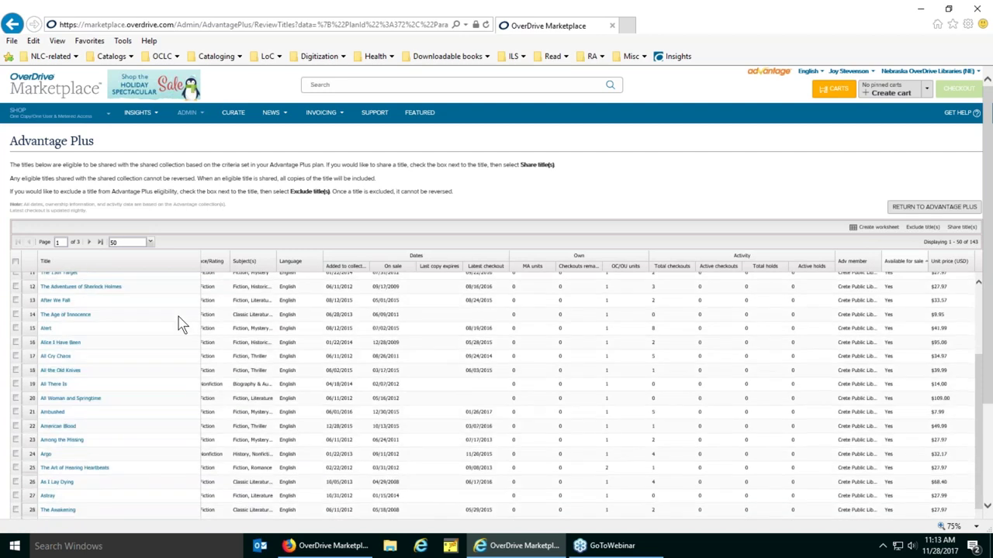
pyautogui.scroll(10, 180, 322)
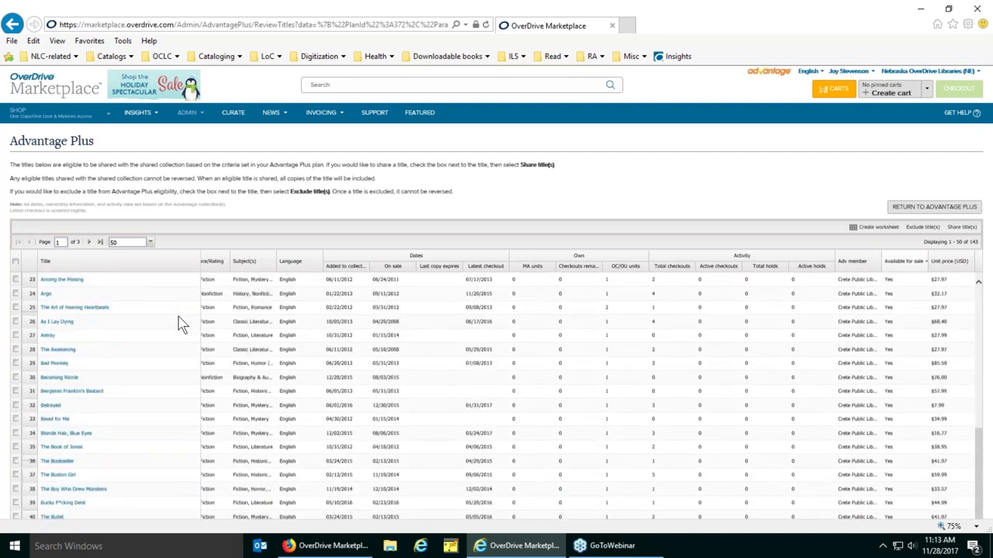
pyautogui.scroll(1, 180, 323)
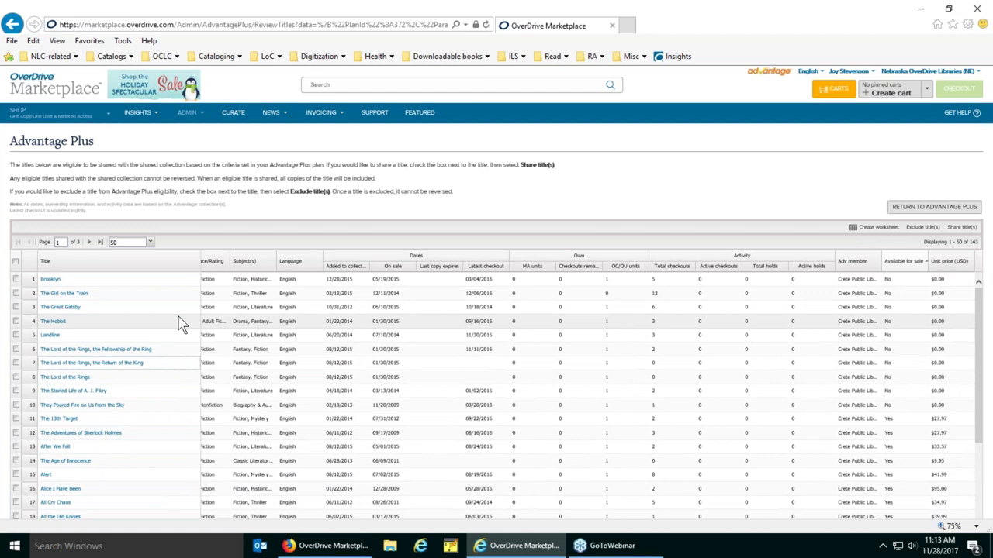
pyautogui.click(59, 332)
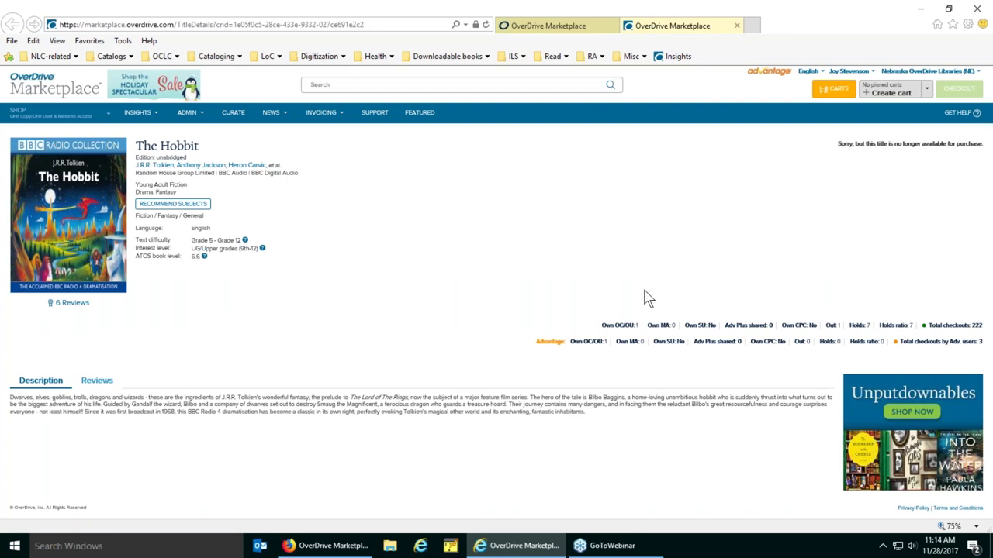
pyautogui.doubleClick(605, 342)
pyautogui.click(838, 325)
pyautogui.doubleClick(868, 325)
pyautogui.click(608, 355)
pyautogui.click(739, 30)
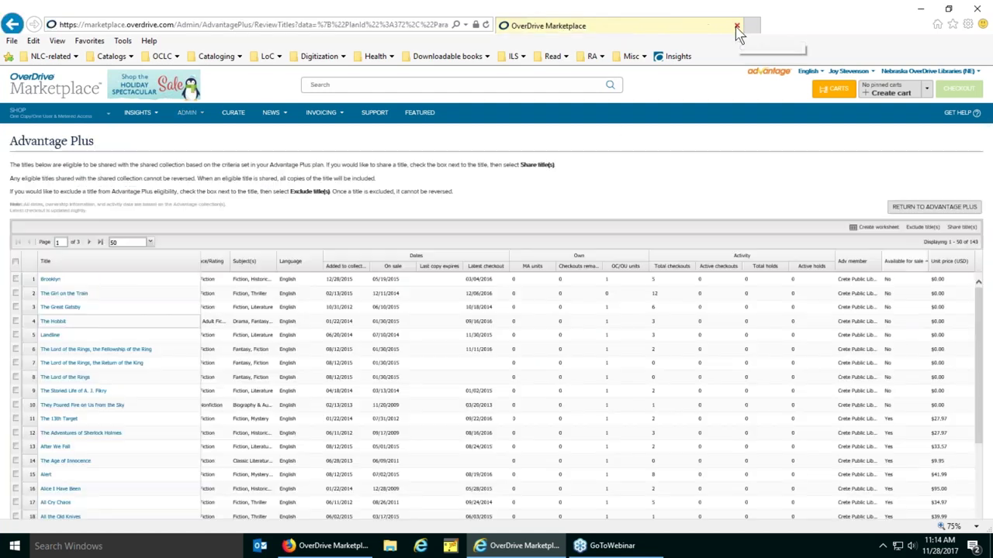
# Share The Hobbit audiobook from the eligible titles list with the shared collection and confirm
pyautogui.click(15, 321)
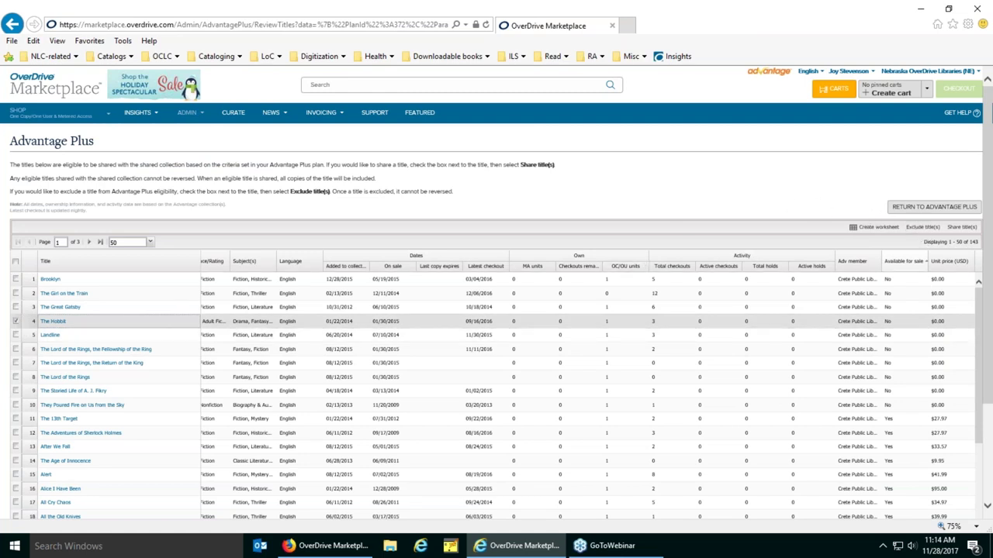
pyautogui.click(963, 227)
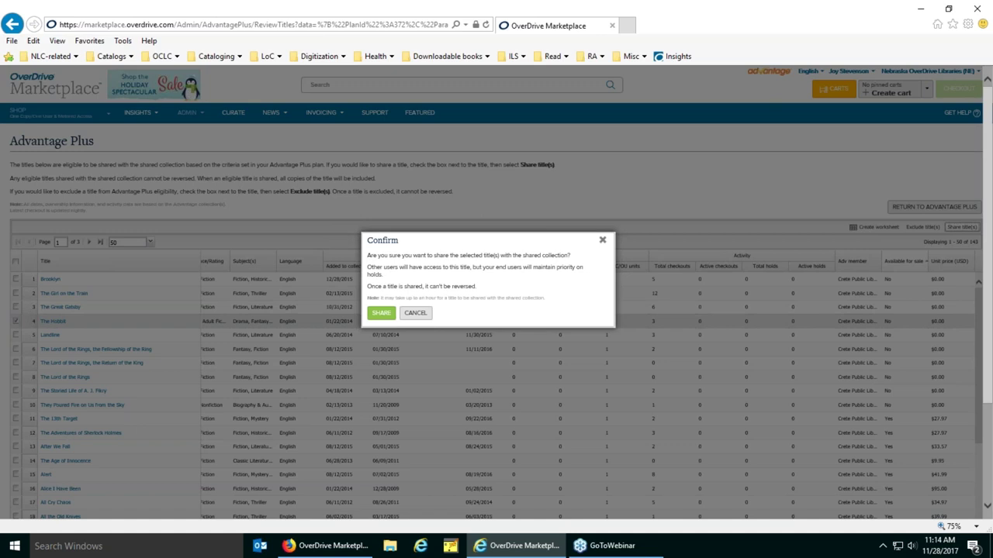
pyautogui.click(380, 314)
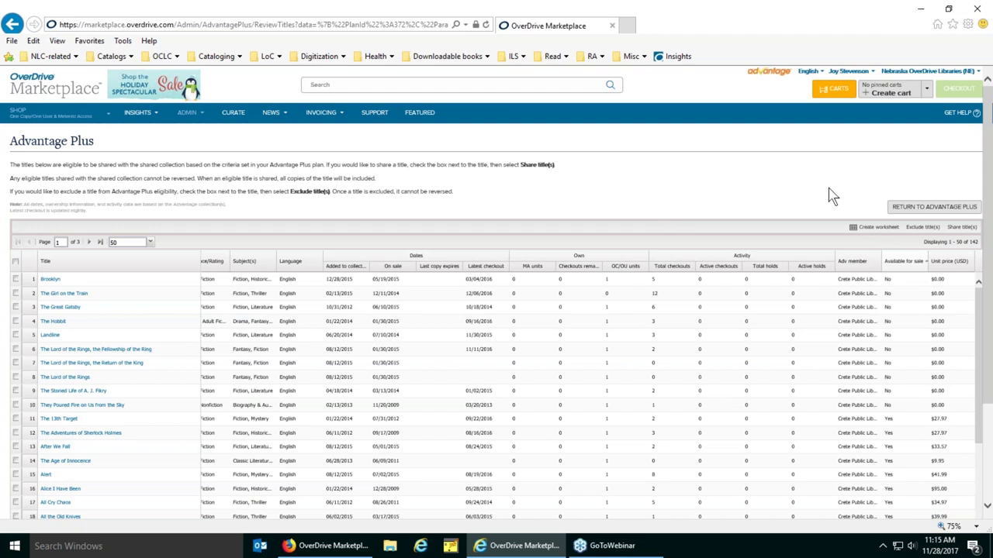
# Return to the Advantage Plus plan page and delete the existing plan from the account
pyautogui.click(937, 207)
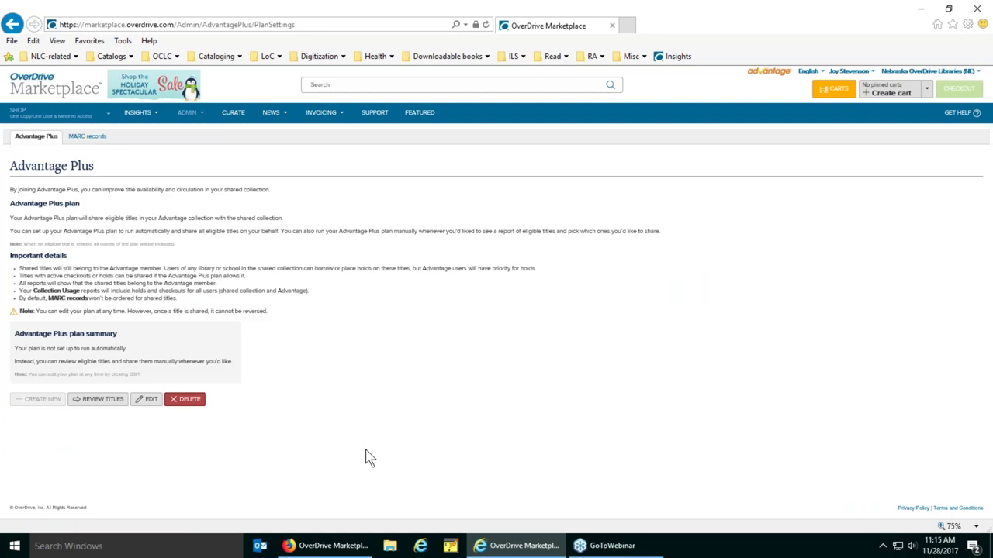
pyautogui.click(187, 400)
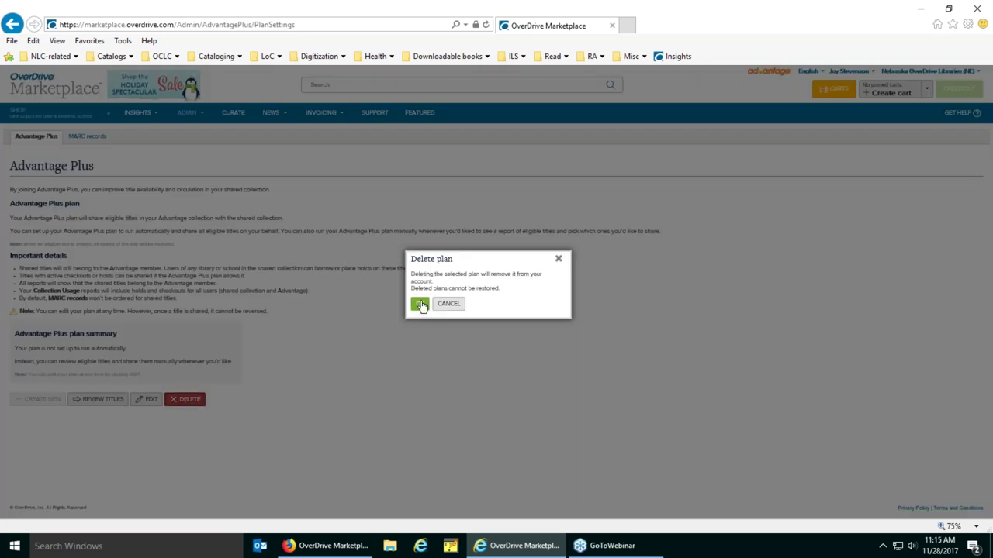
pyautogui.click(420, 304)
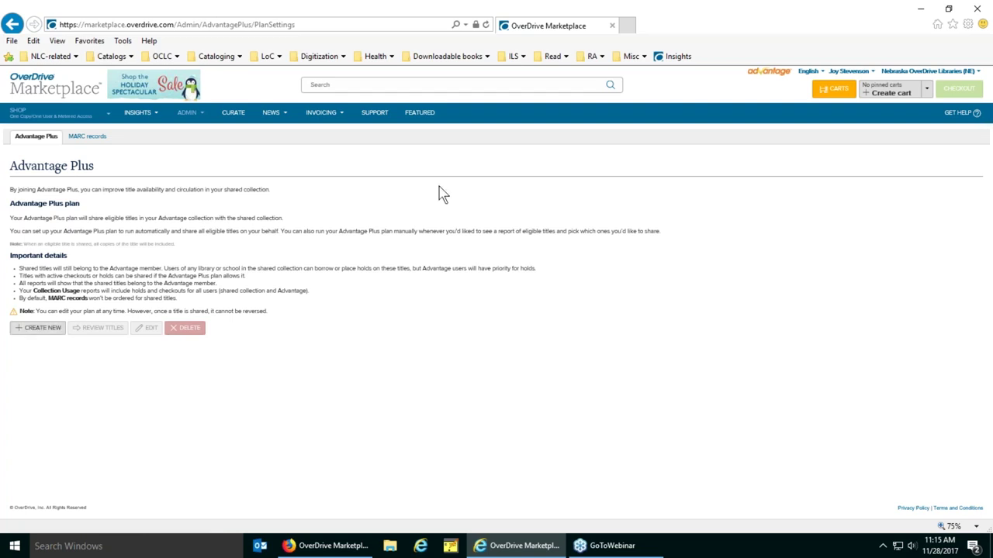
# Open the Nebraska OverDrive Libraries public site in a new browser tab, keeping the Marketplace page open
pyautogui.click(629, 27)
pyautogui.click(107, 59)
pyautogui.click(113, 72)
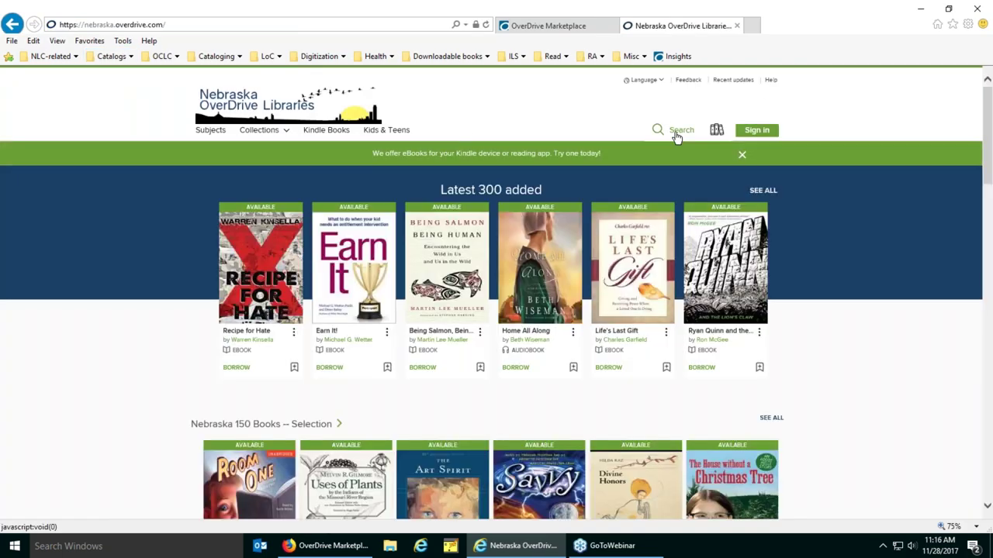
# Search the library catalog for "jojo moyes after you", check the copies and wait lists of After You, and return to the Marketplace page
pyautogui.click(667, 130)
pyautogui.write('jo')
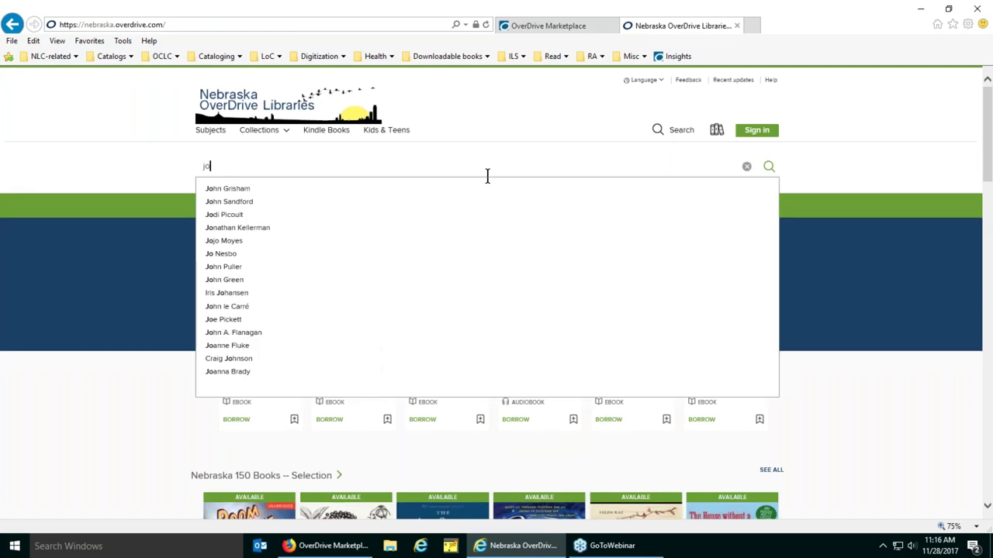
pyautogui.write('jo moyes after')
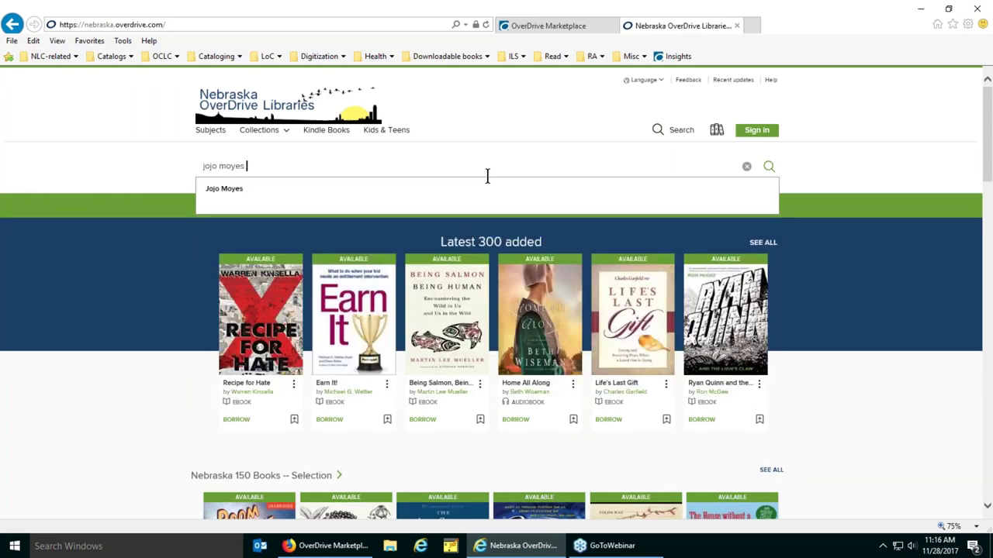
pyautogui.write(' you')
pyautogui.press('Return')
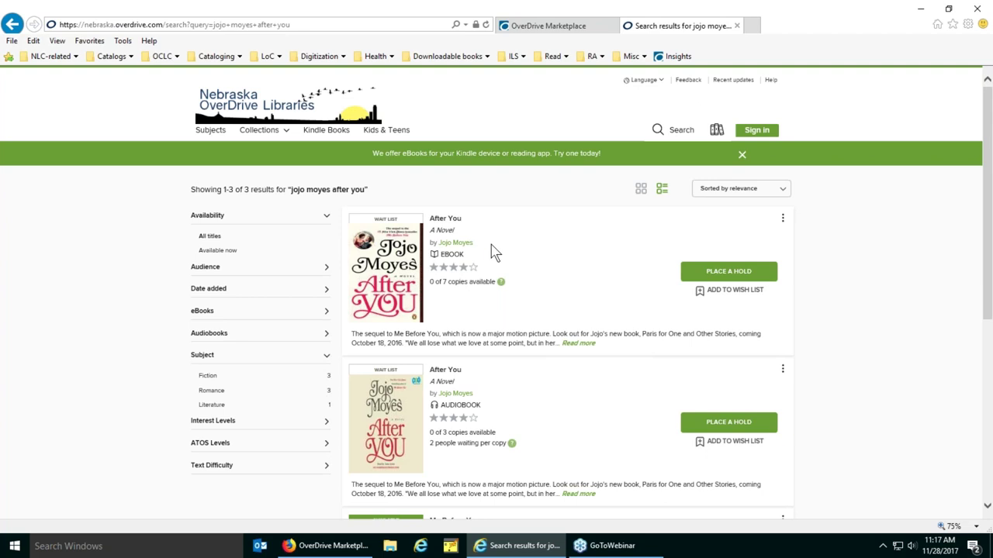
pyautogui.click(573, 32)
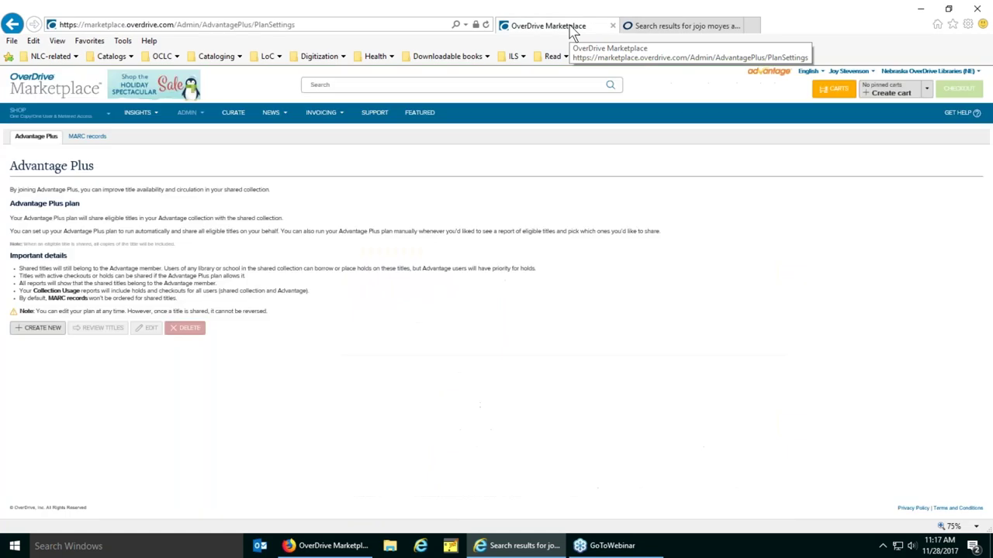